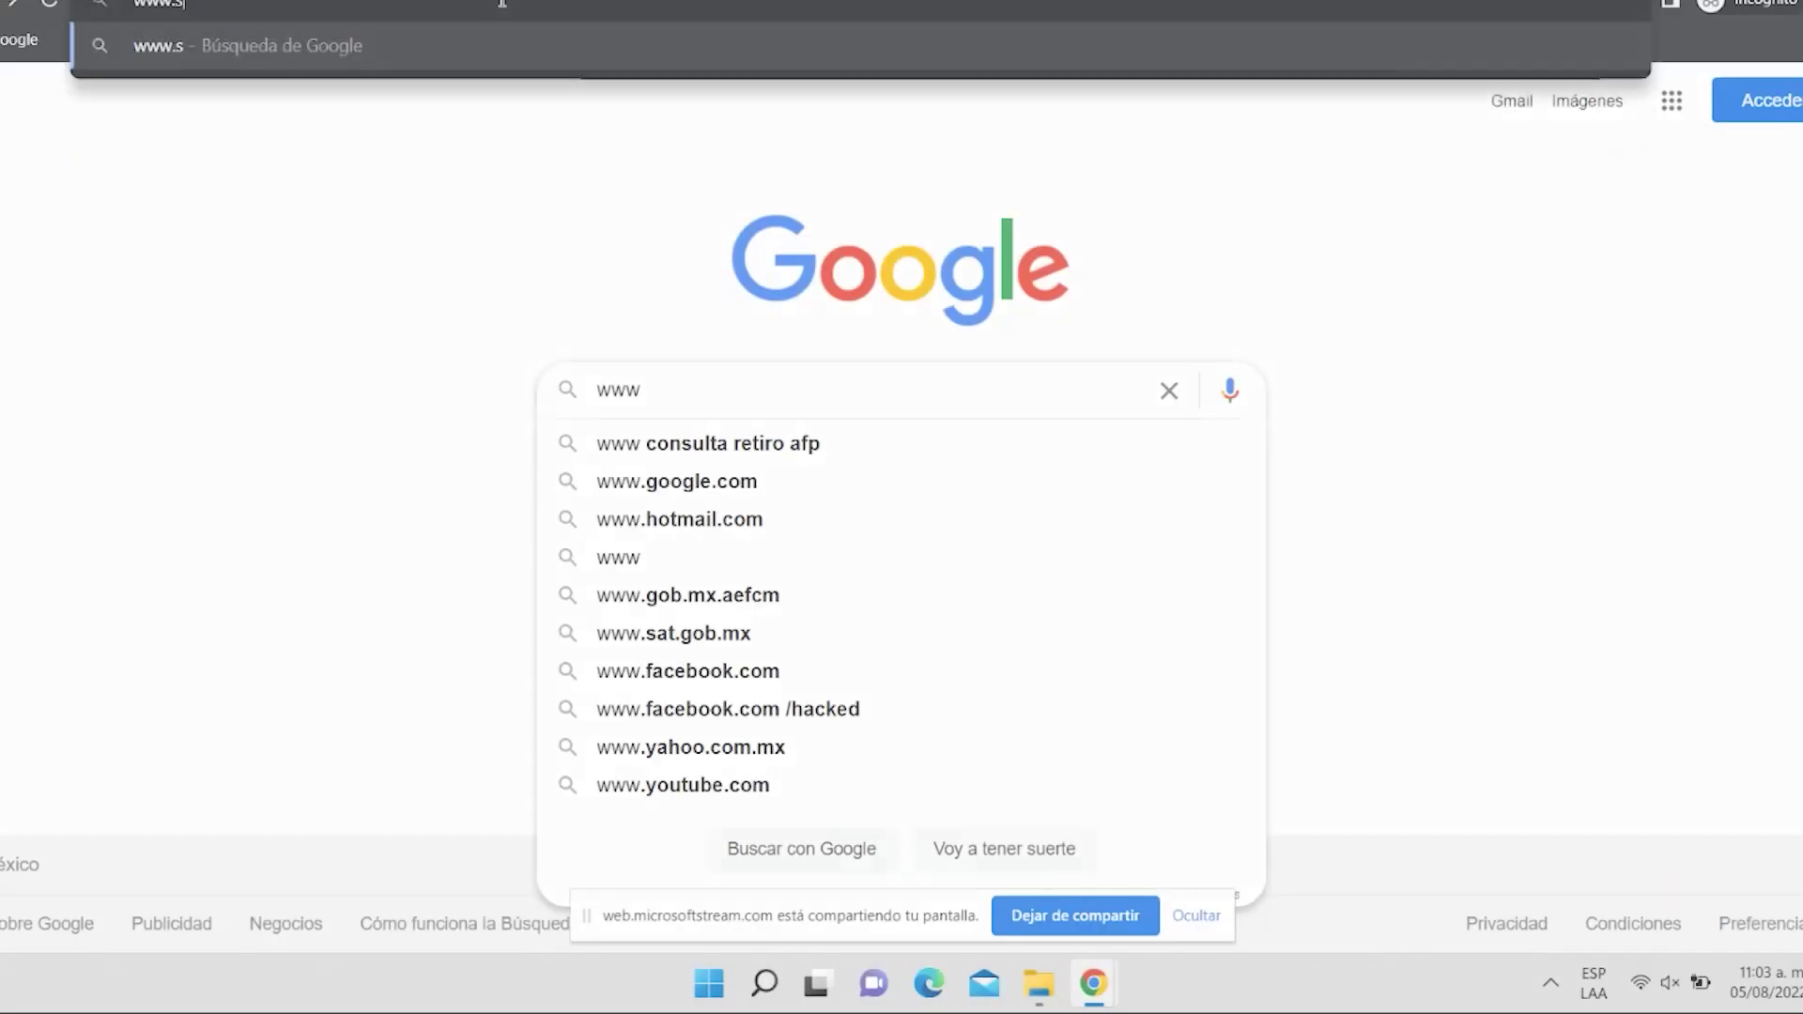
text(nasi)
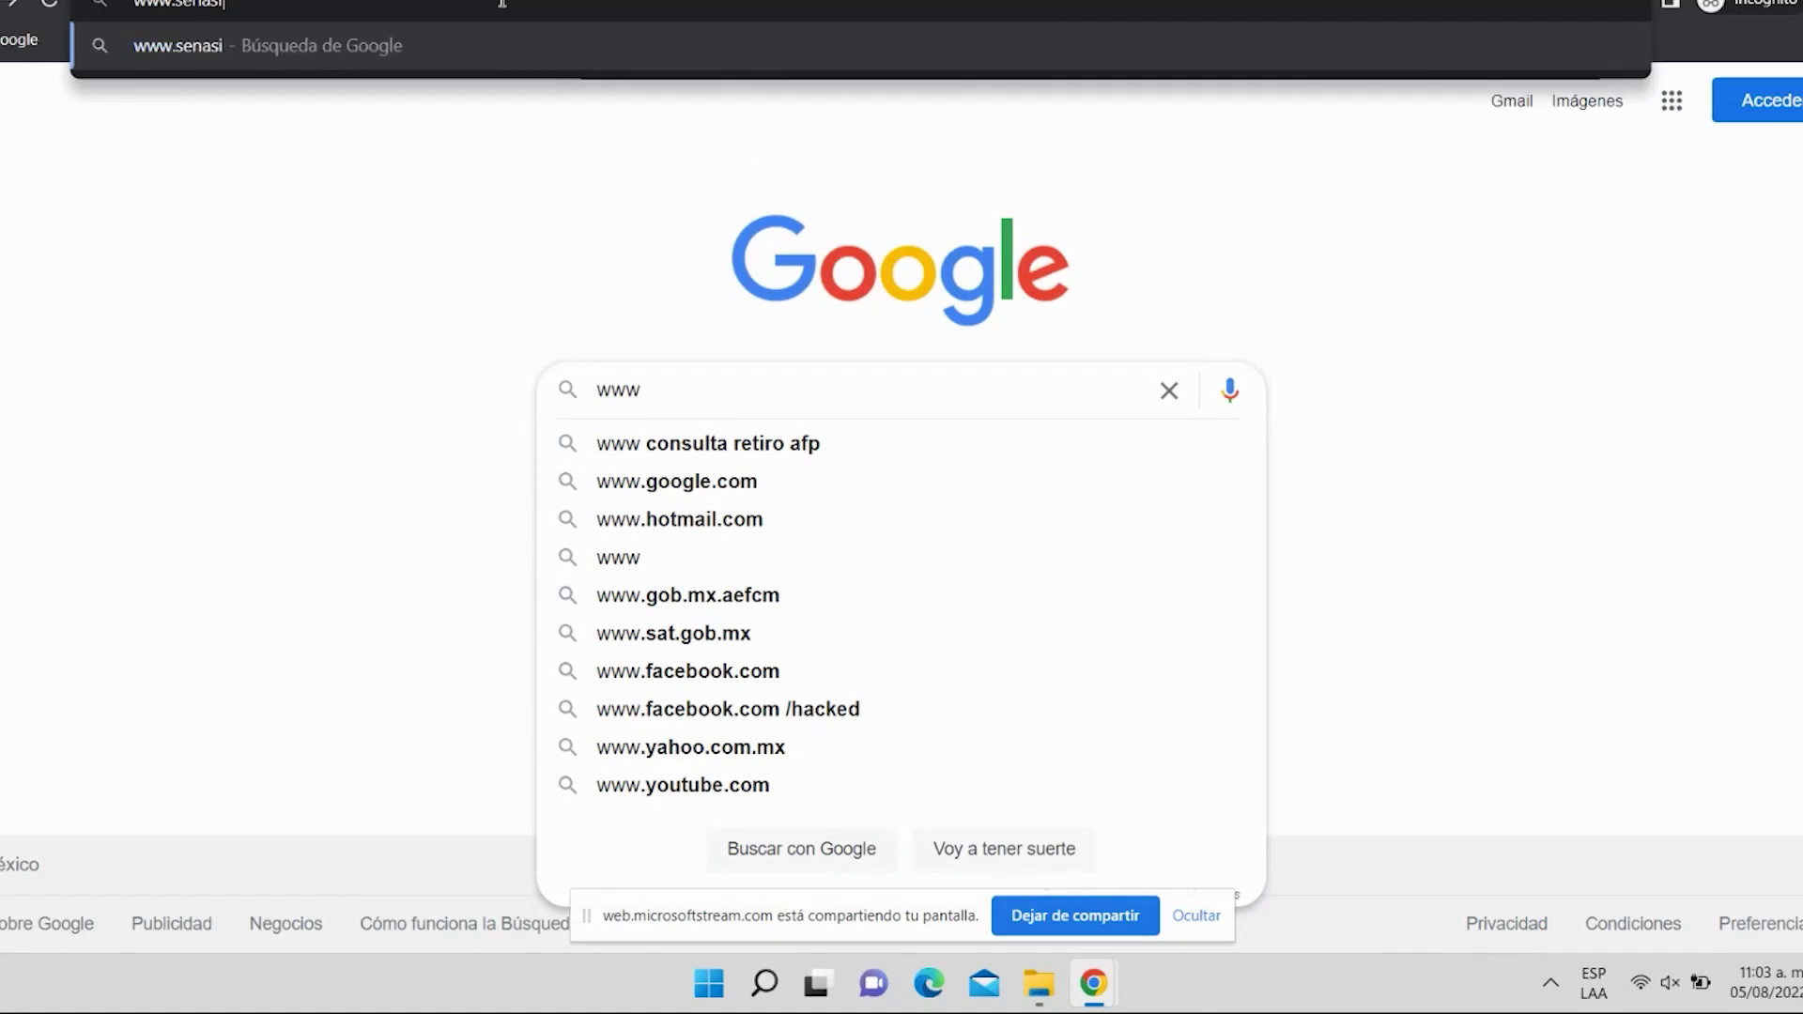
text(ca.gob.mx)
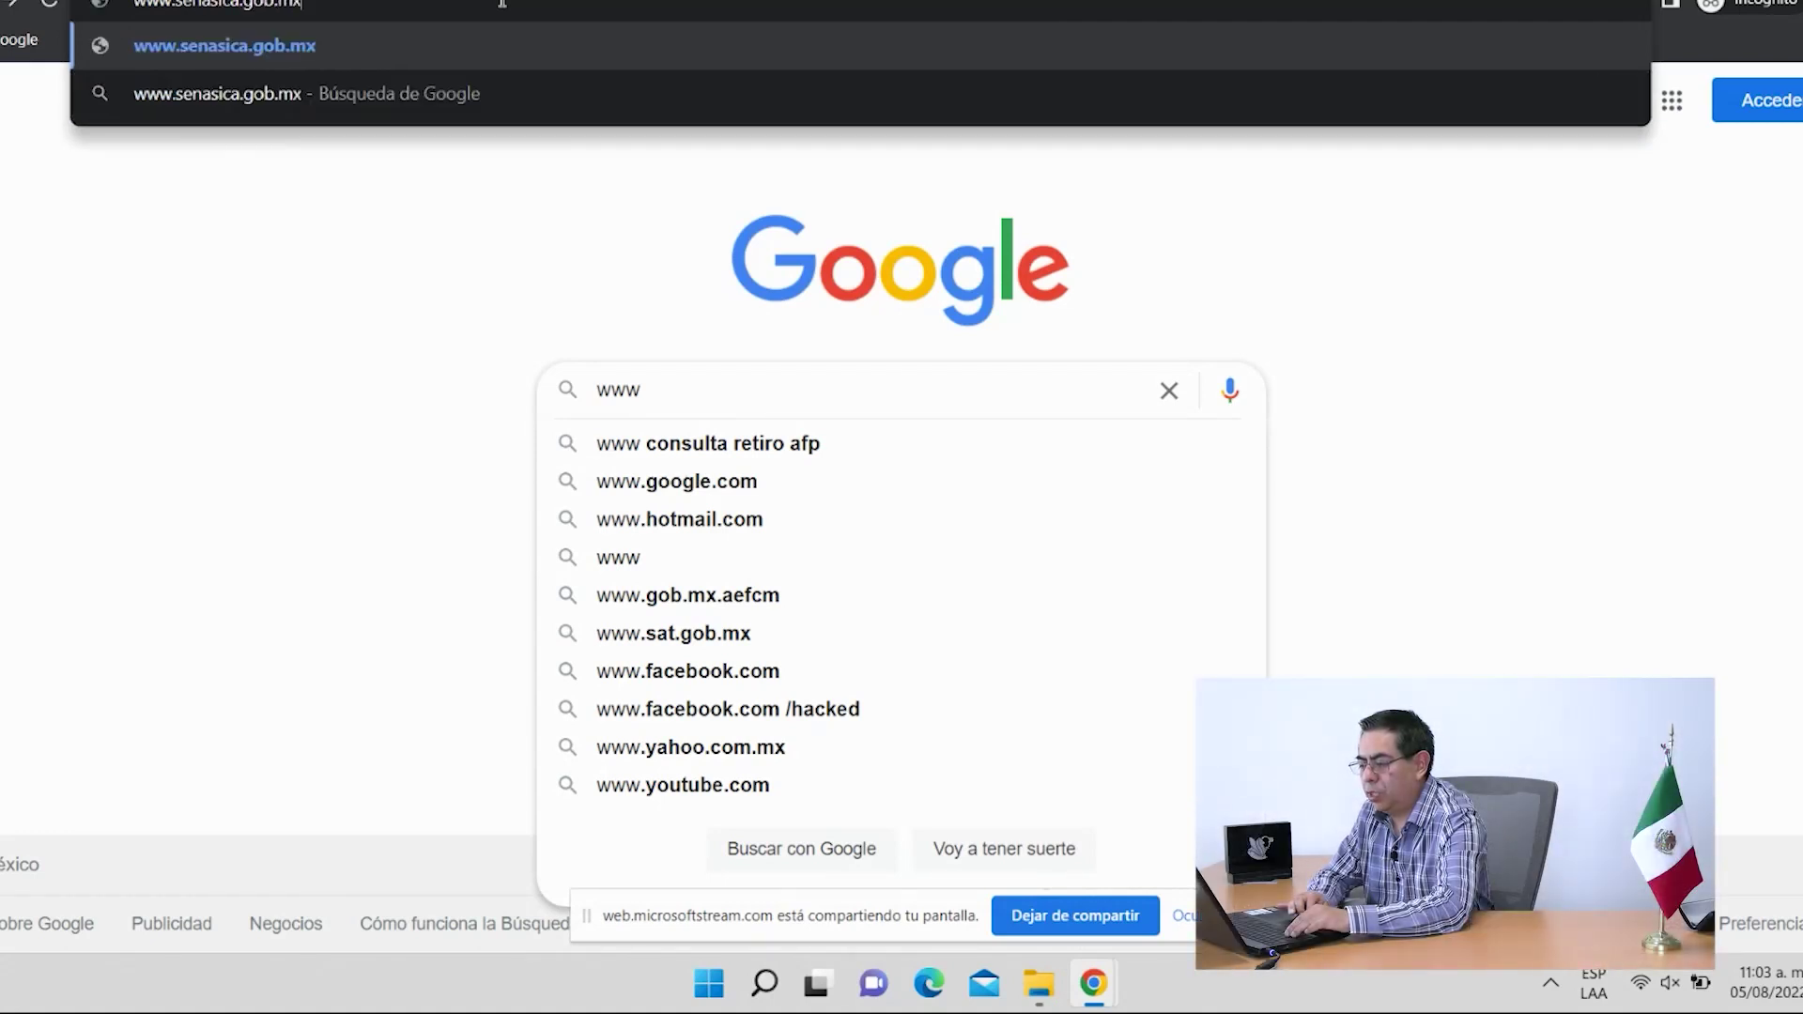
key(Return)
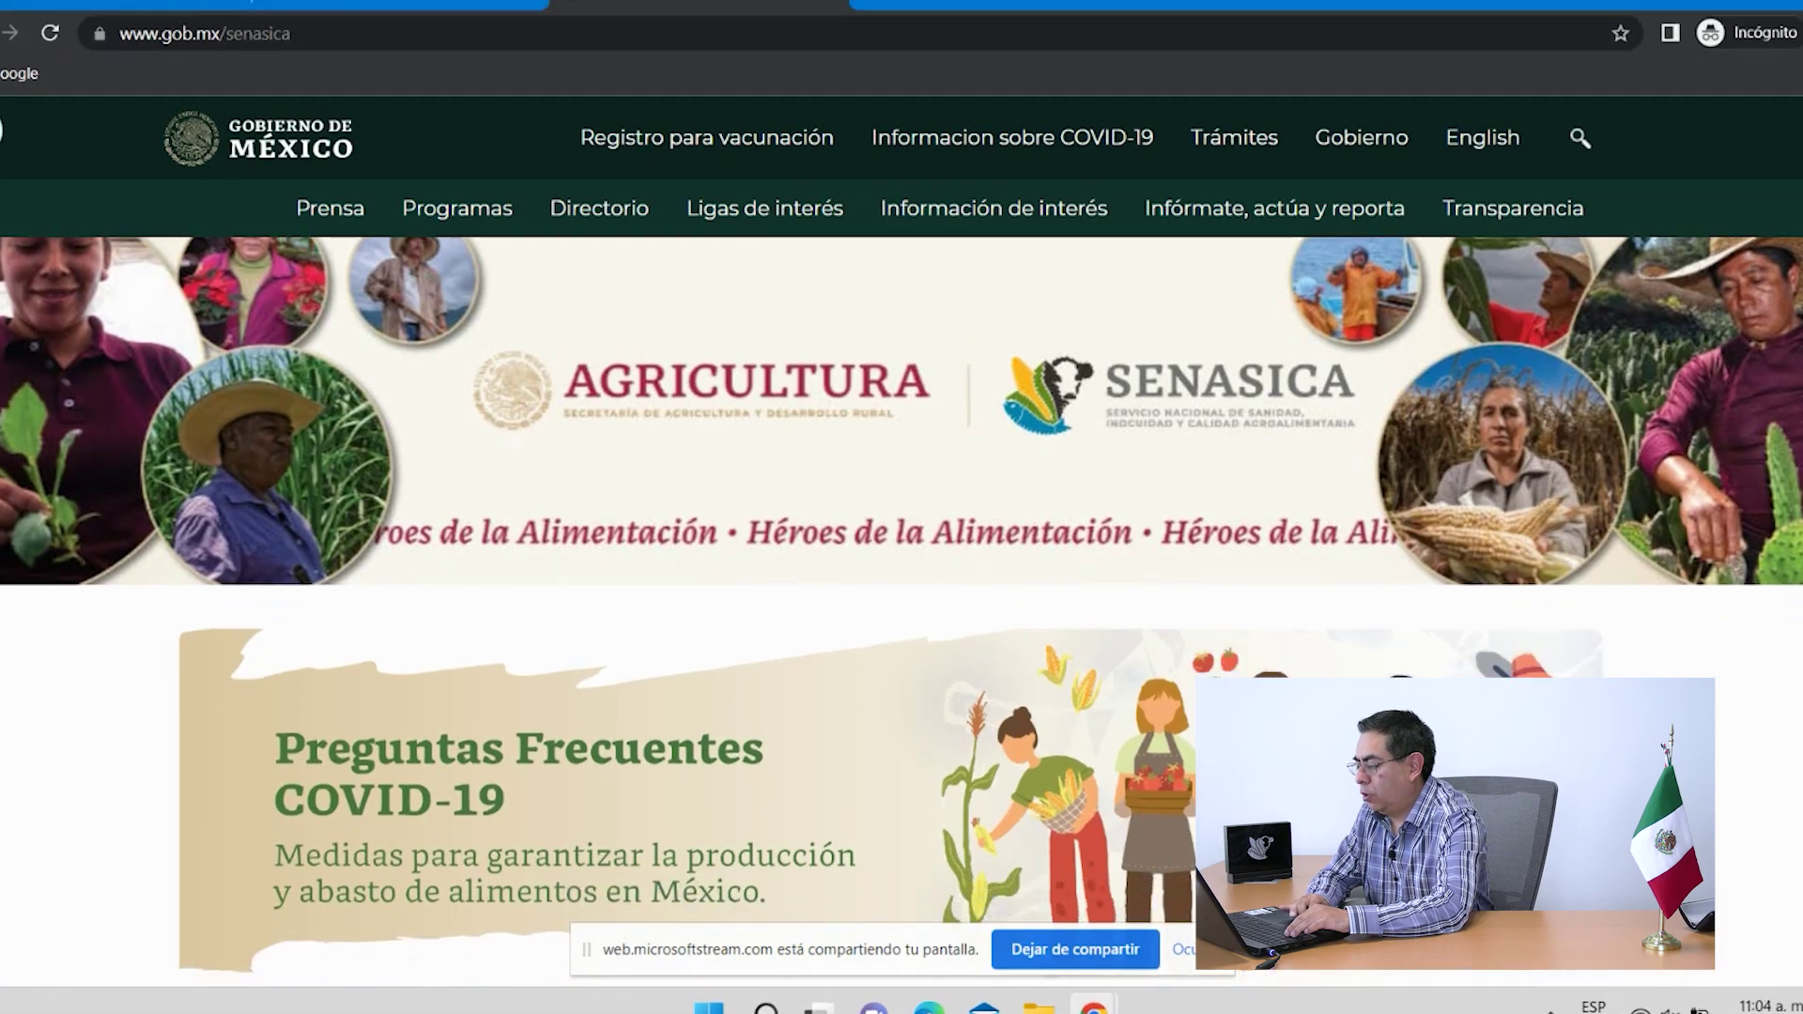
Step: Open the Sanidad Vegetal program from the Programas section of the SENASICA home page
scroll(901, 610, down, 4)
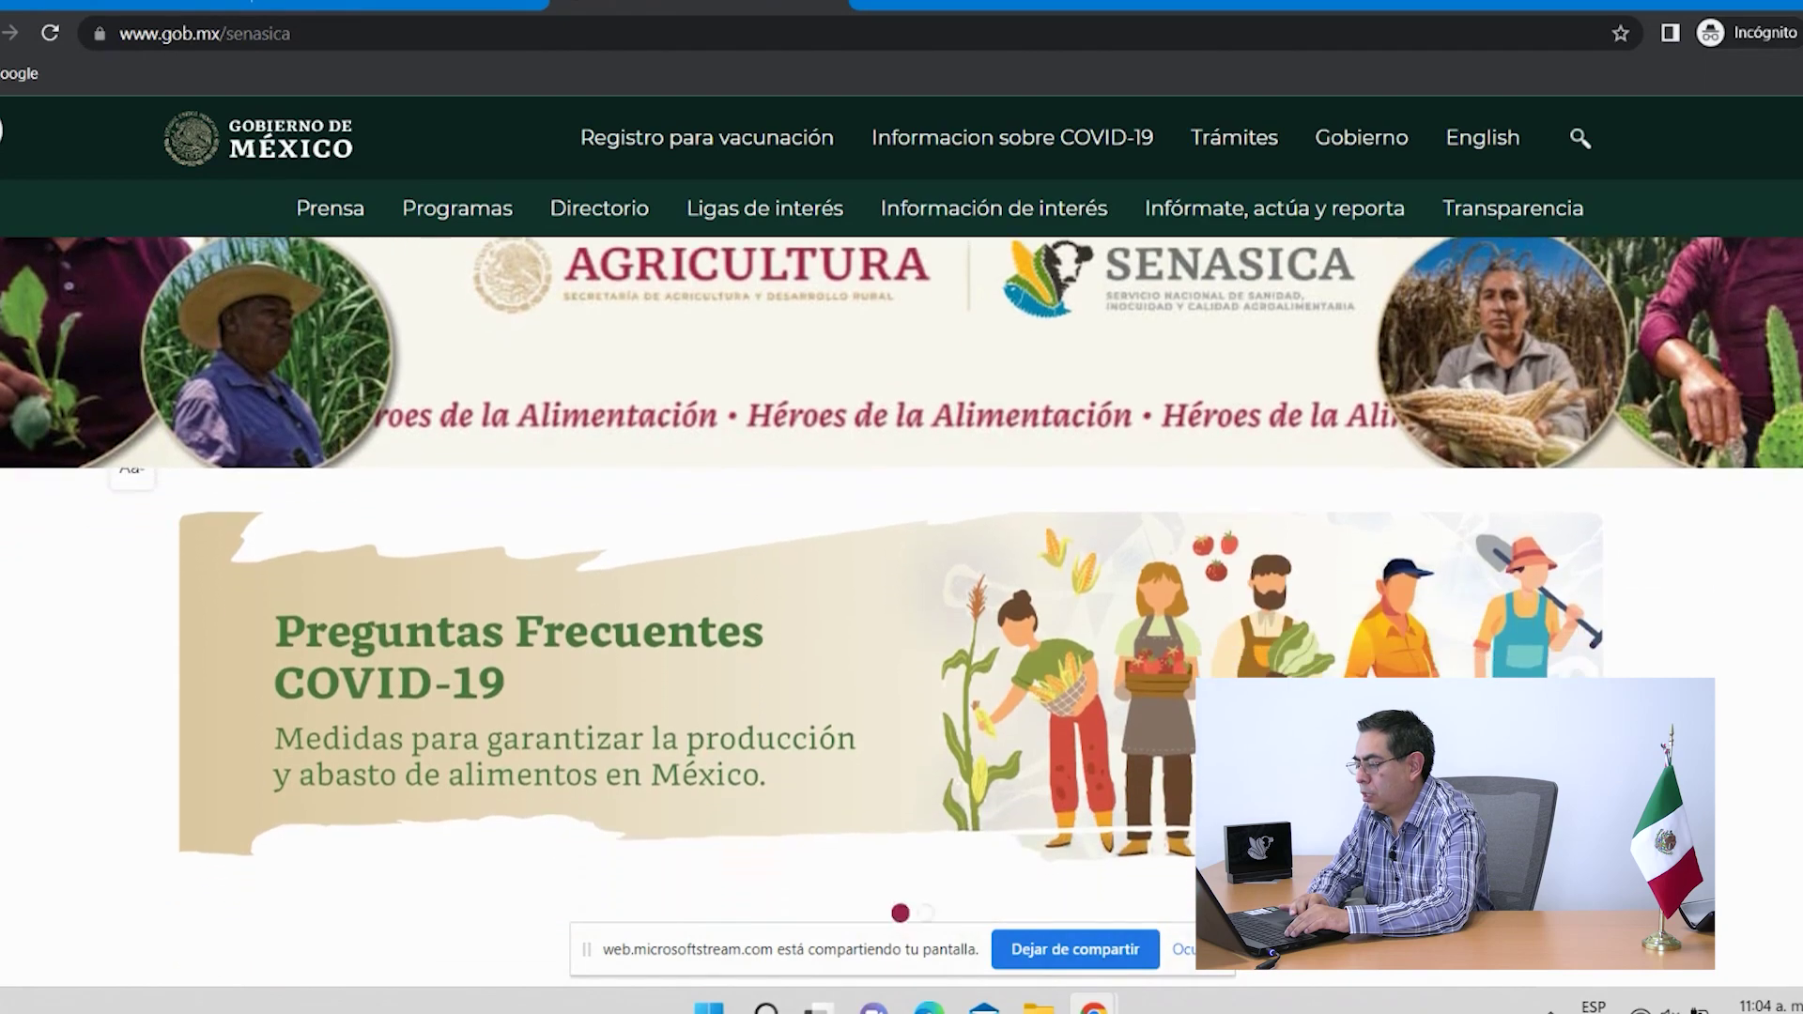
scroll(902, 610, down, 3)
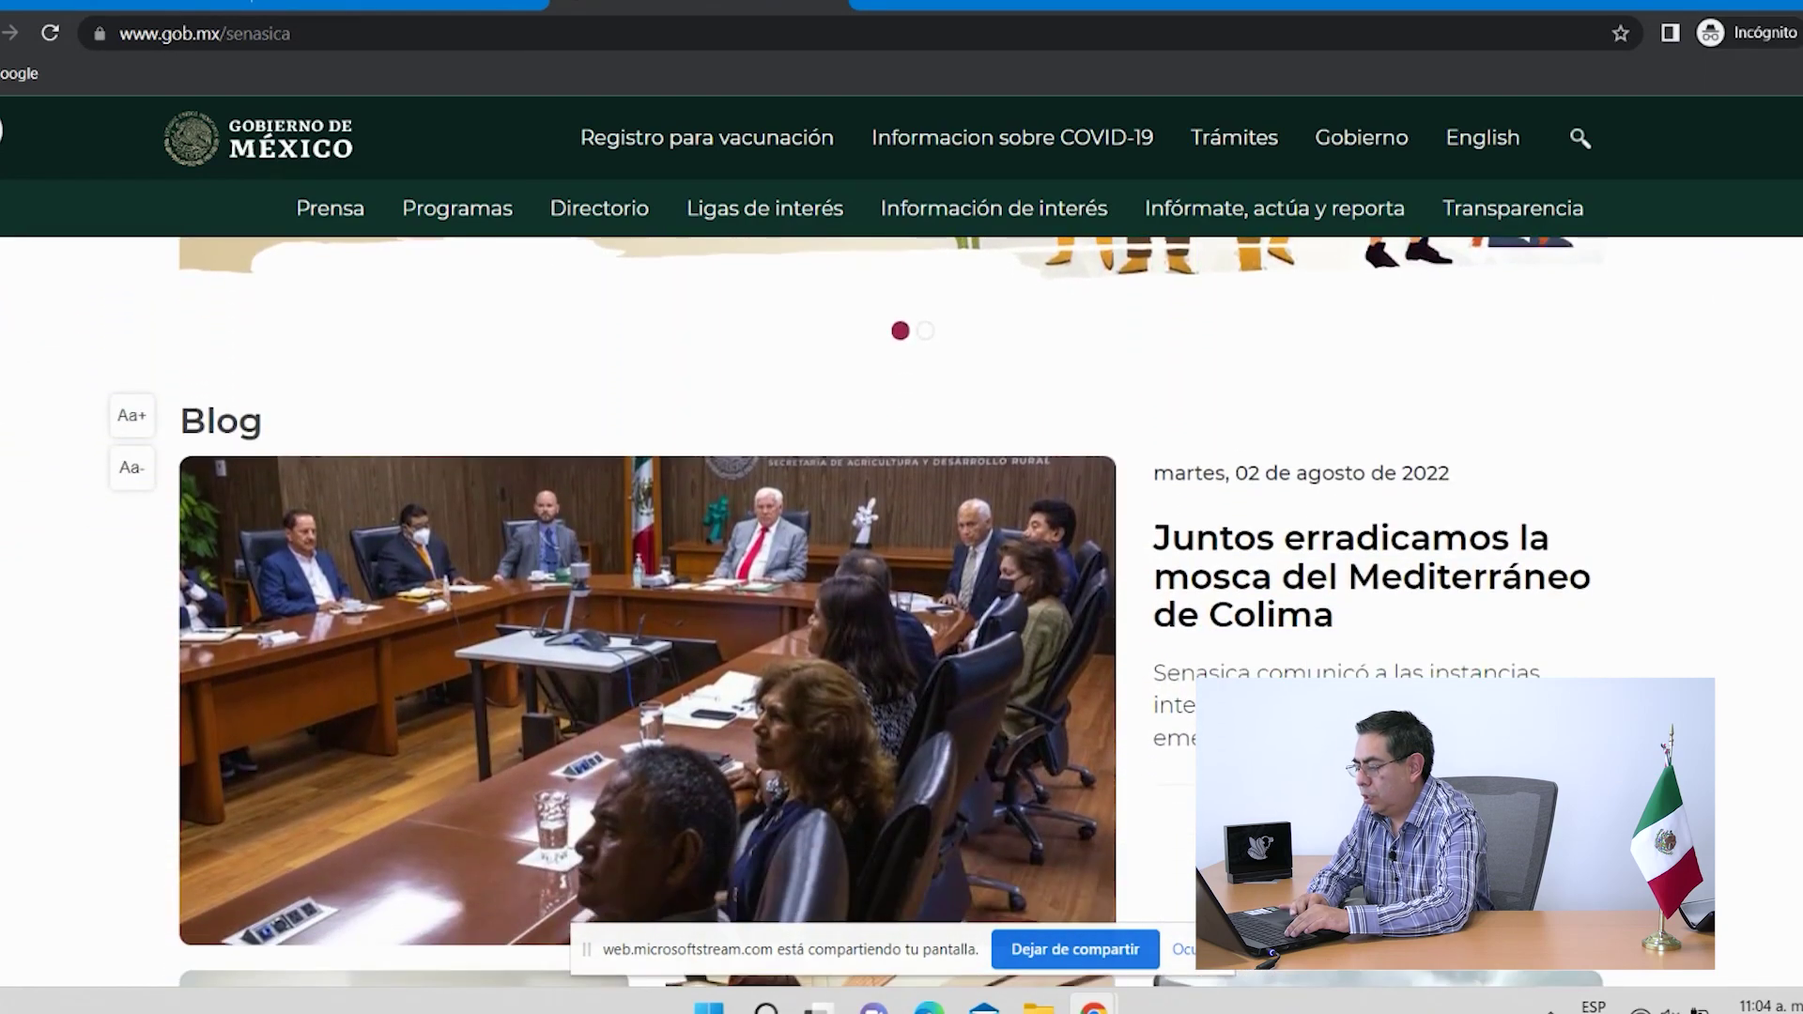
scroll(901, 610, down, 14)
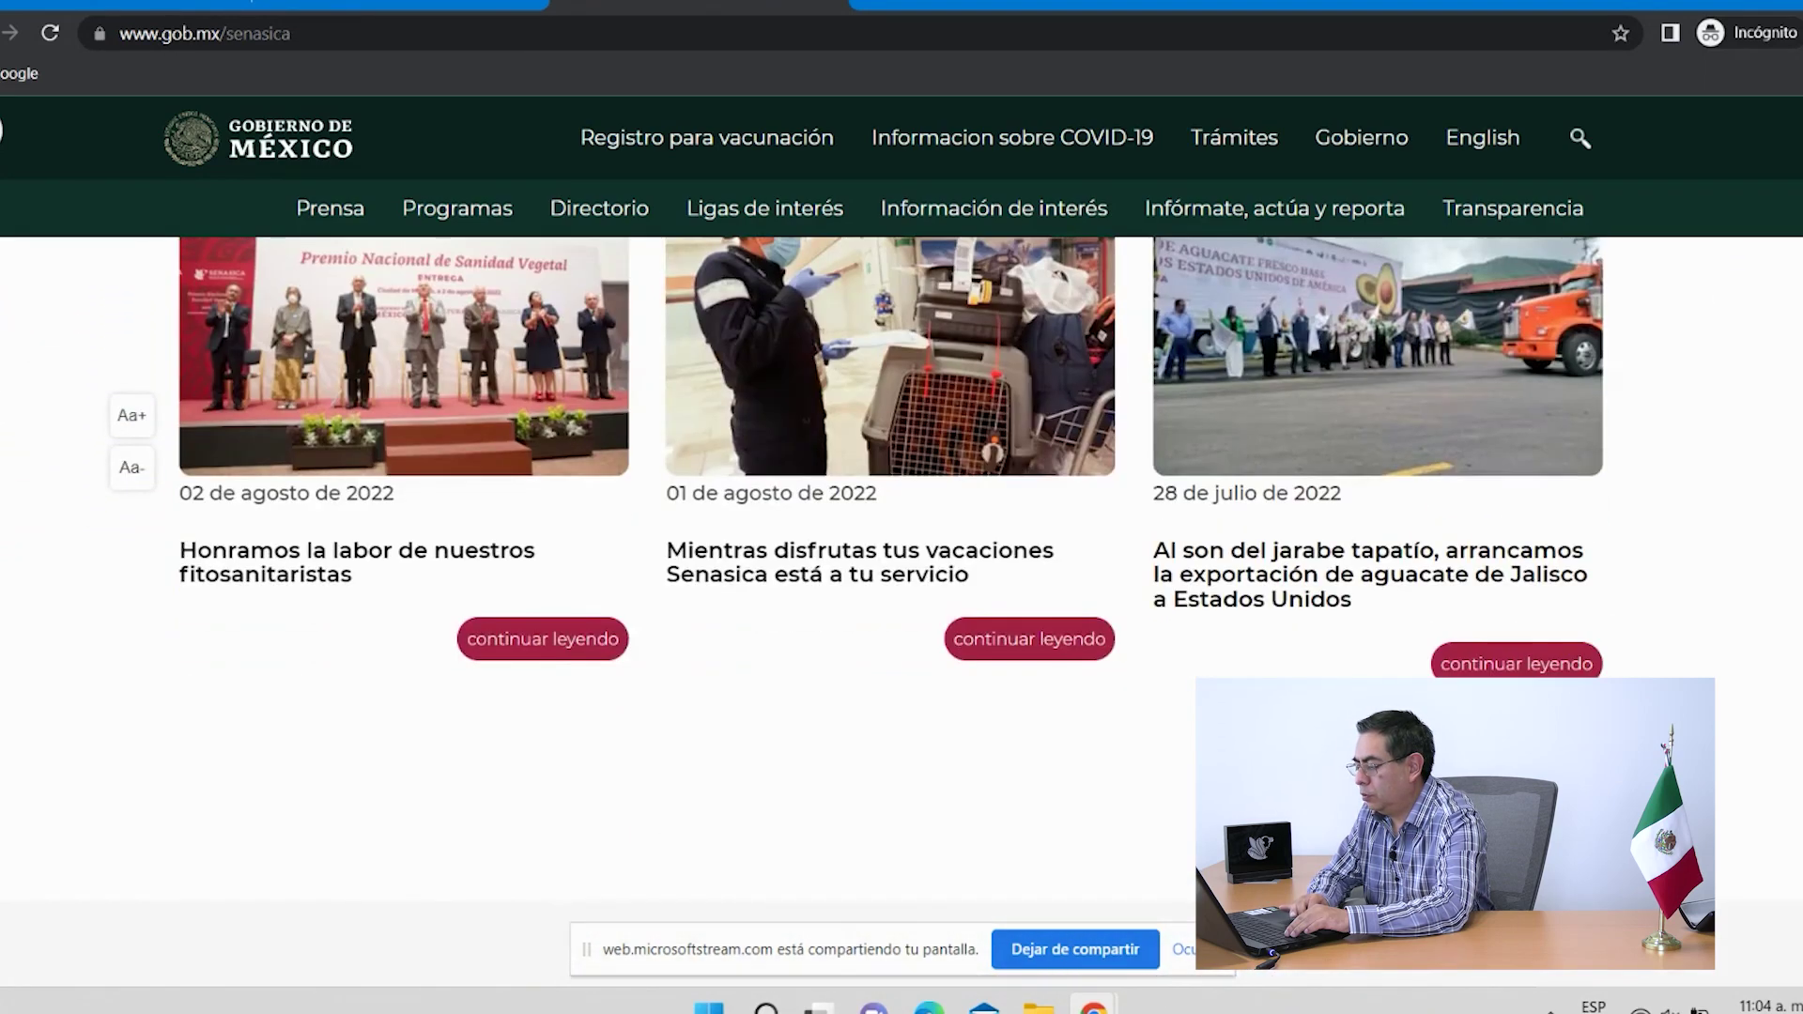
scroll(901, 610, down, 20)
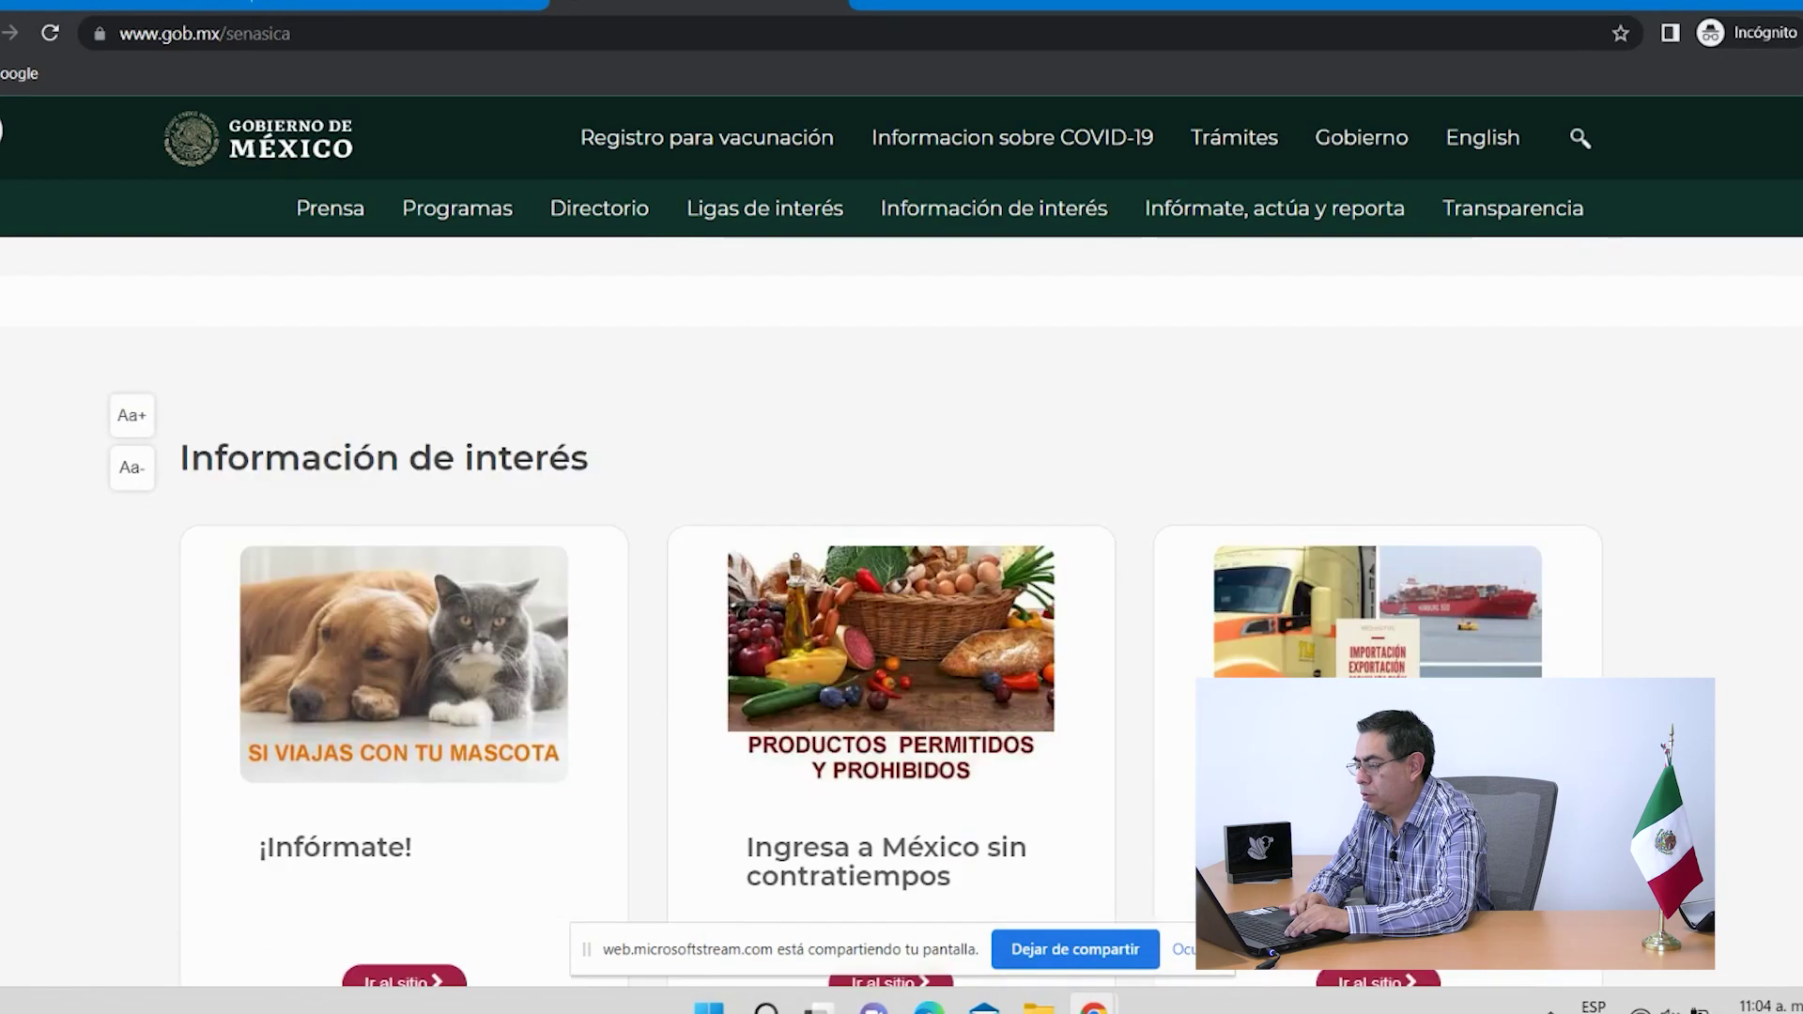
scroll(901, 610, down, 8)
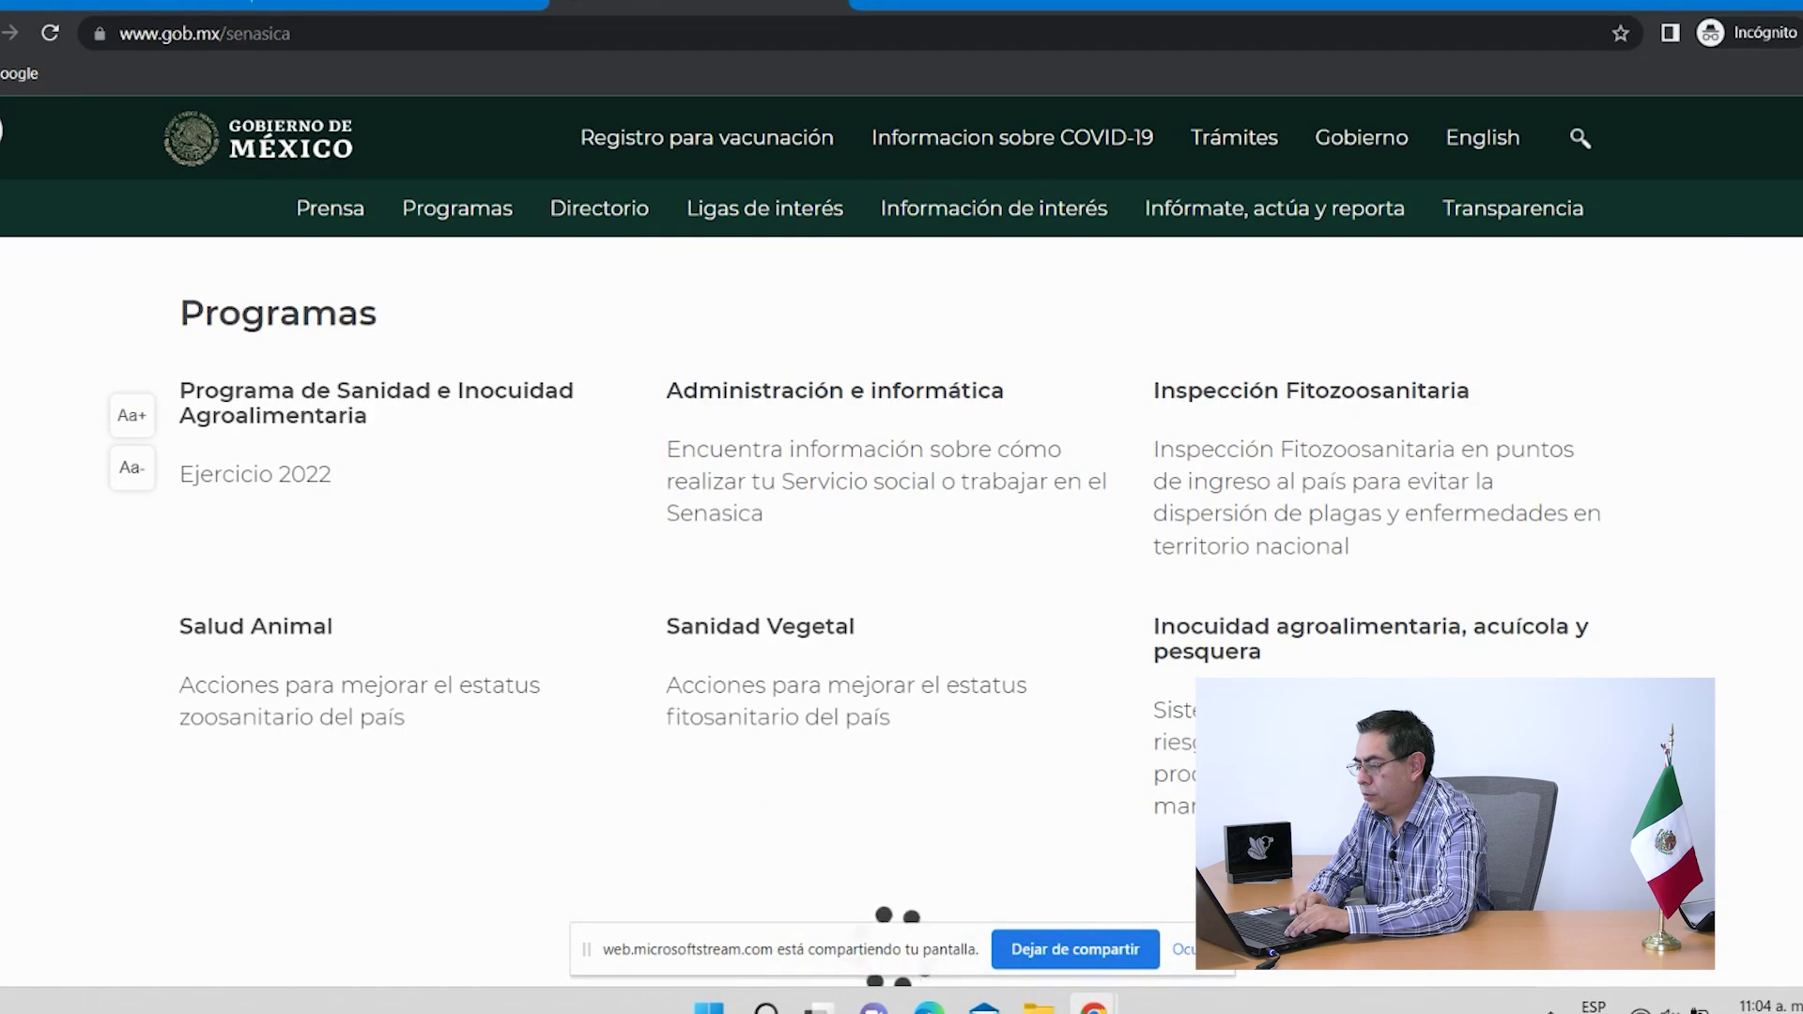
click(815, 629)
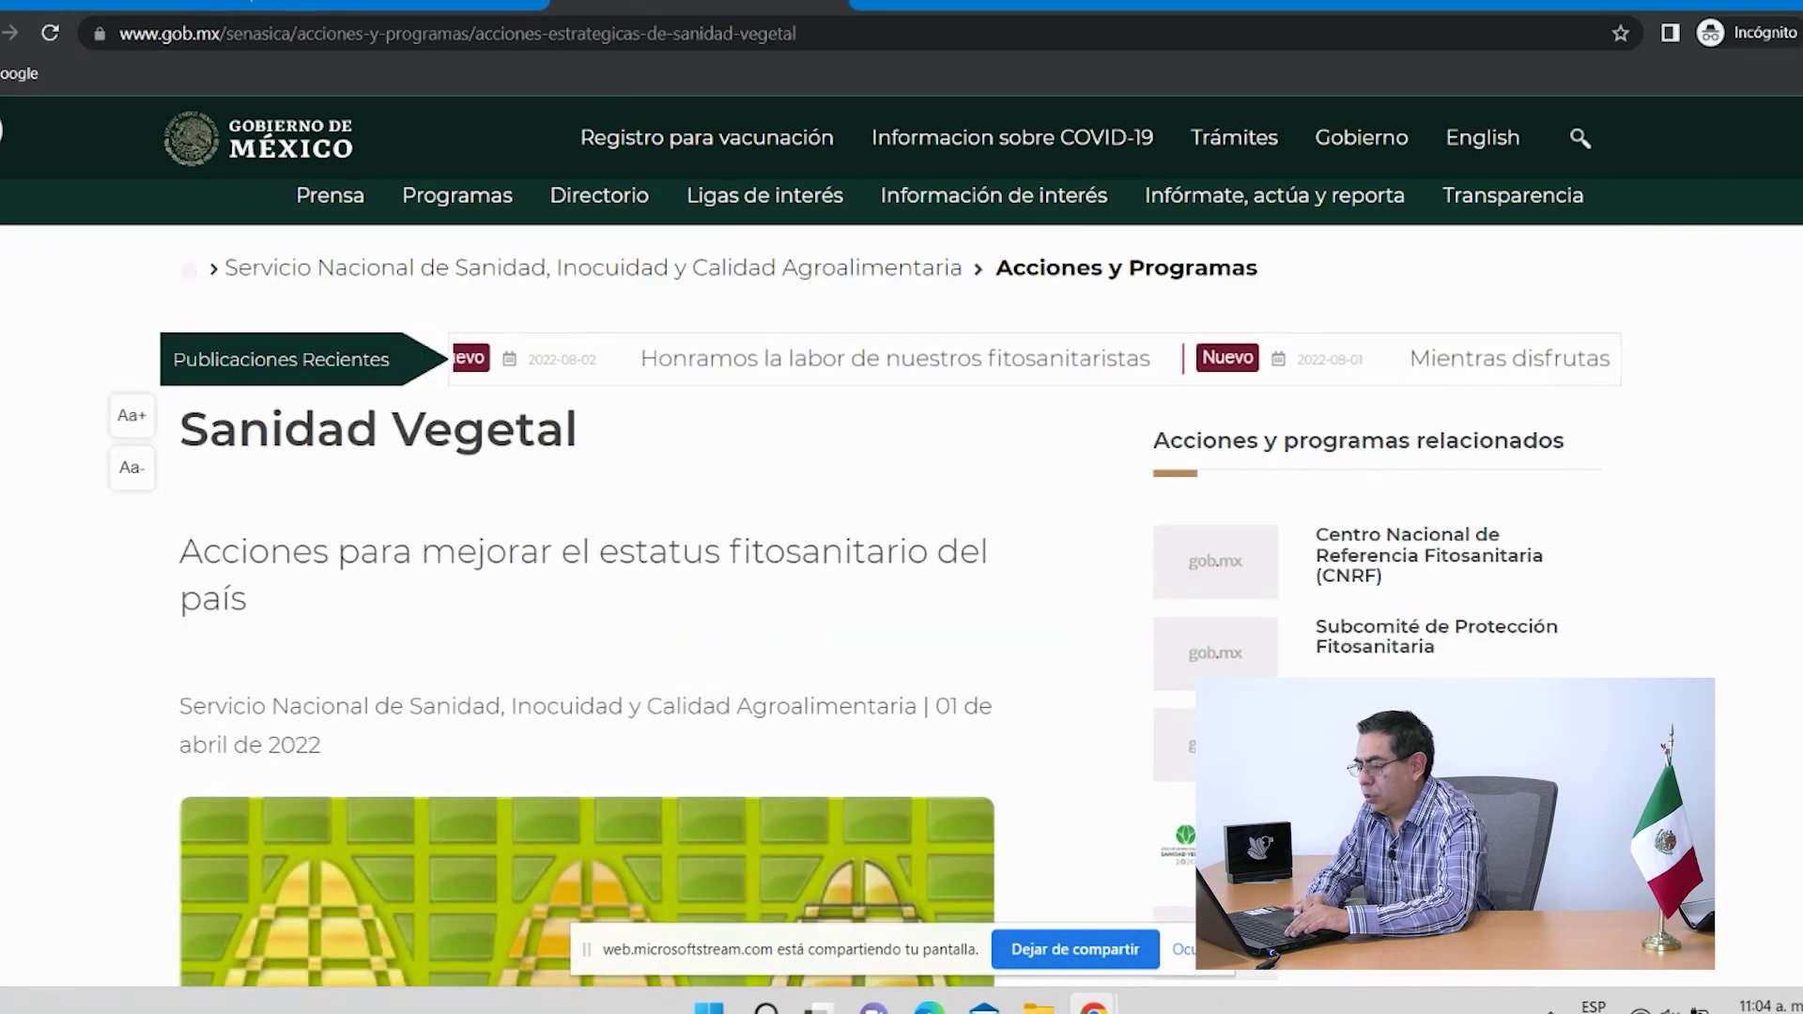
Step: Open the related program Importación y Movilización Nacional de Productos Agrícolas from the Sanidad Vegetal page
scroll(891, 606, down, 3)
scroll(890, 606, down, 5)
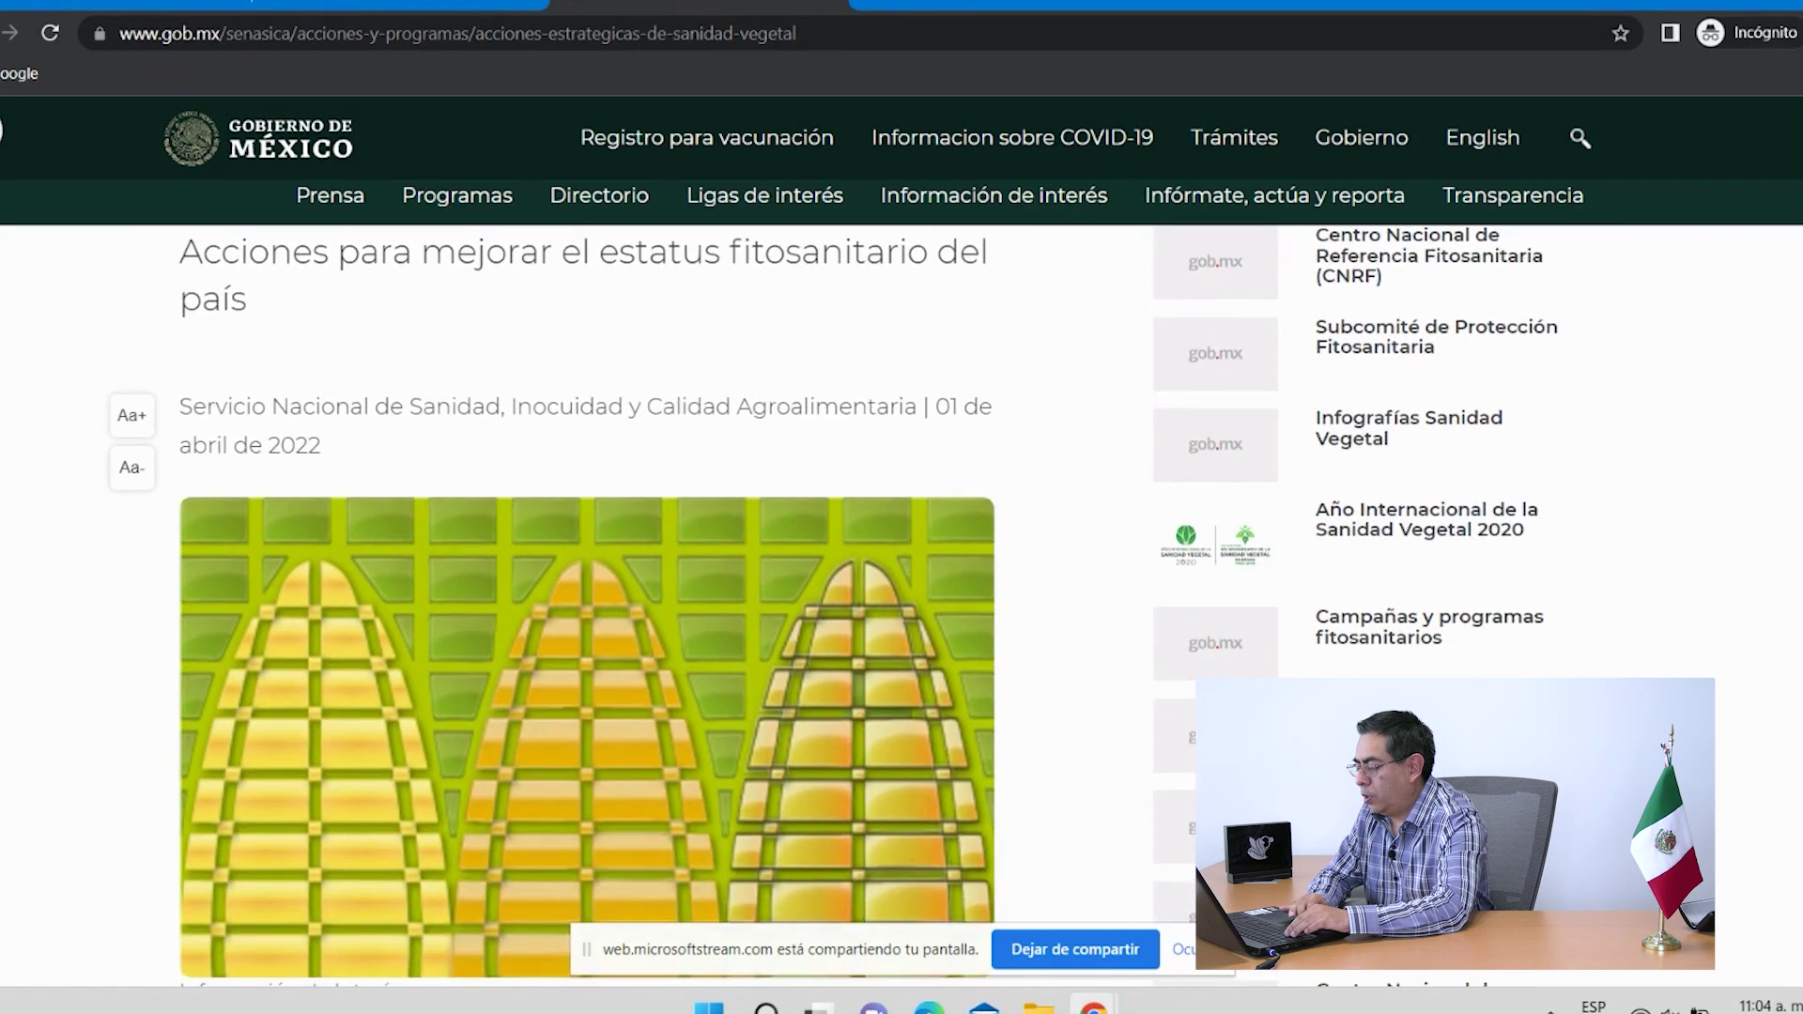
scroll(890, 606, down, 1)
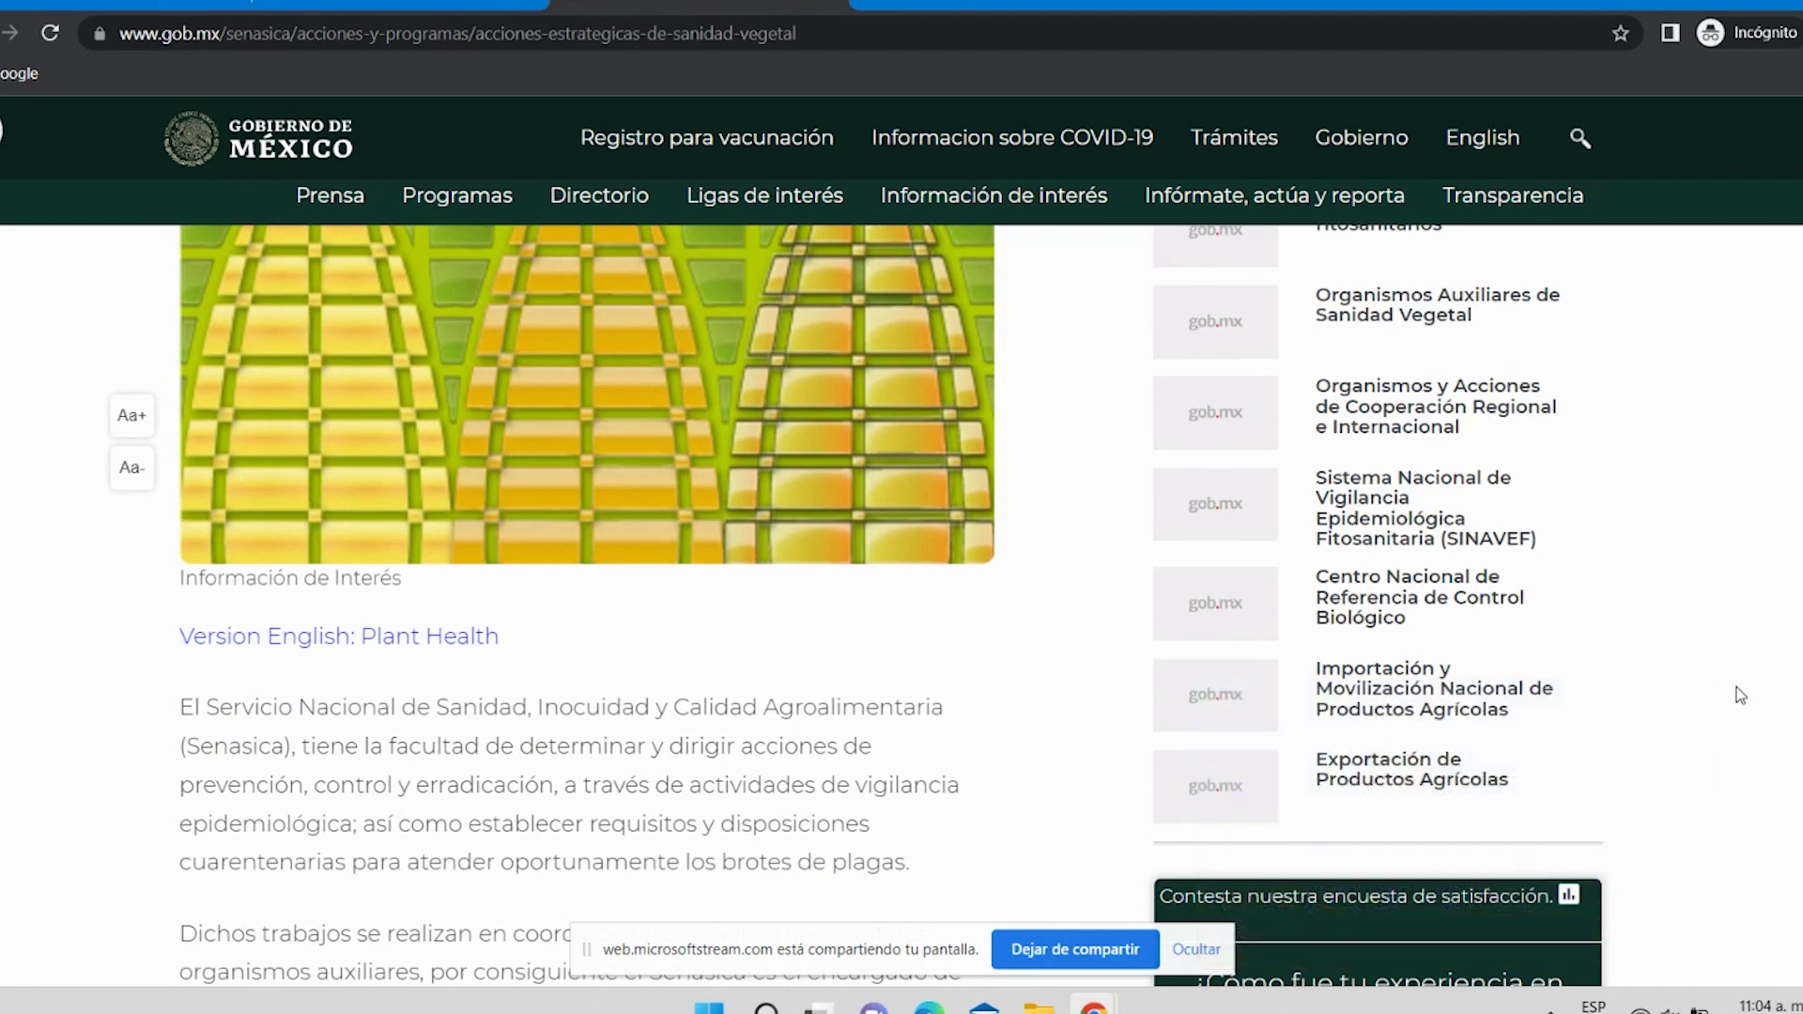
click(1415, 690)
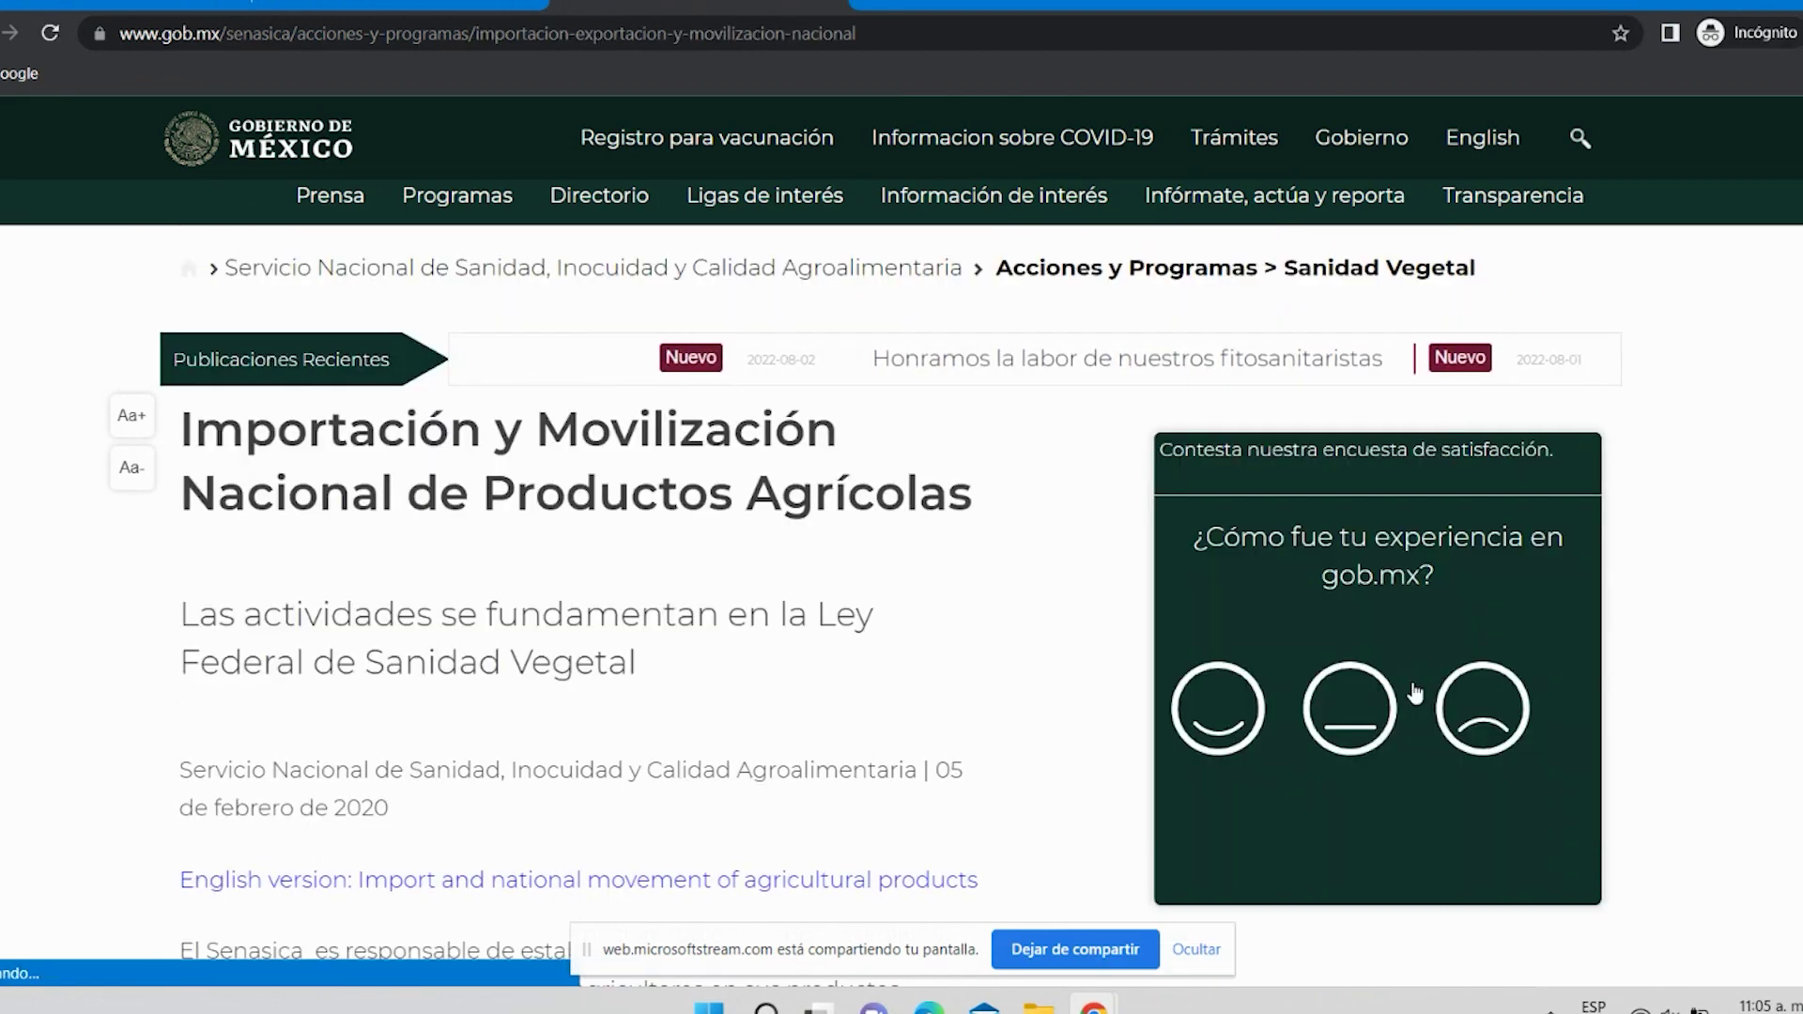
Step: Open the Módulo de Requisitos Fitosanitarios link listed under Importación
scroll(1745, 974, down, 3)
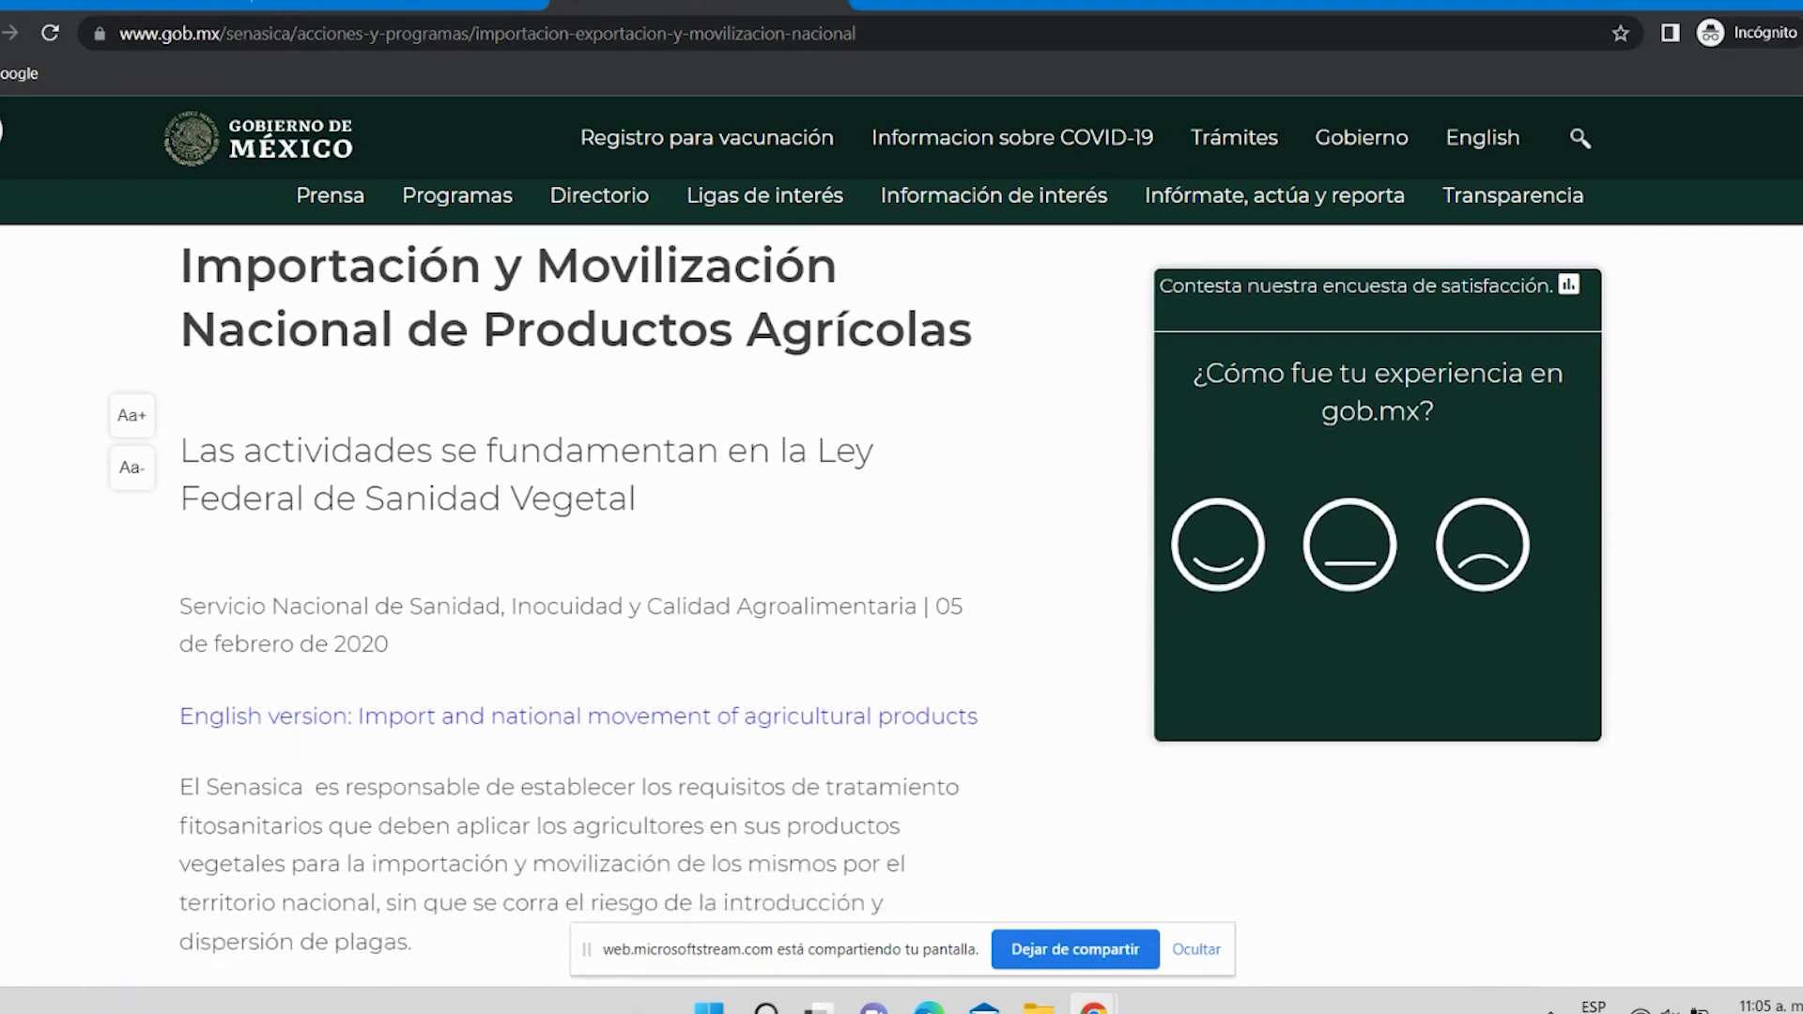
scroll(887, 605, down, 2)
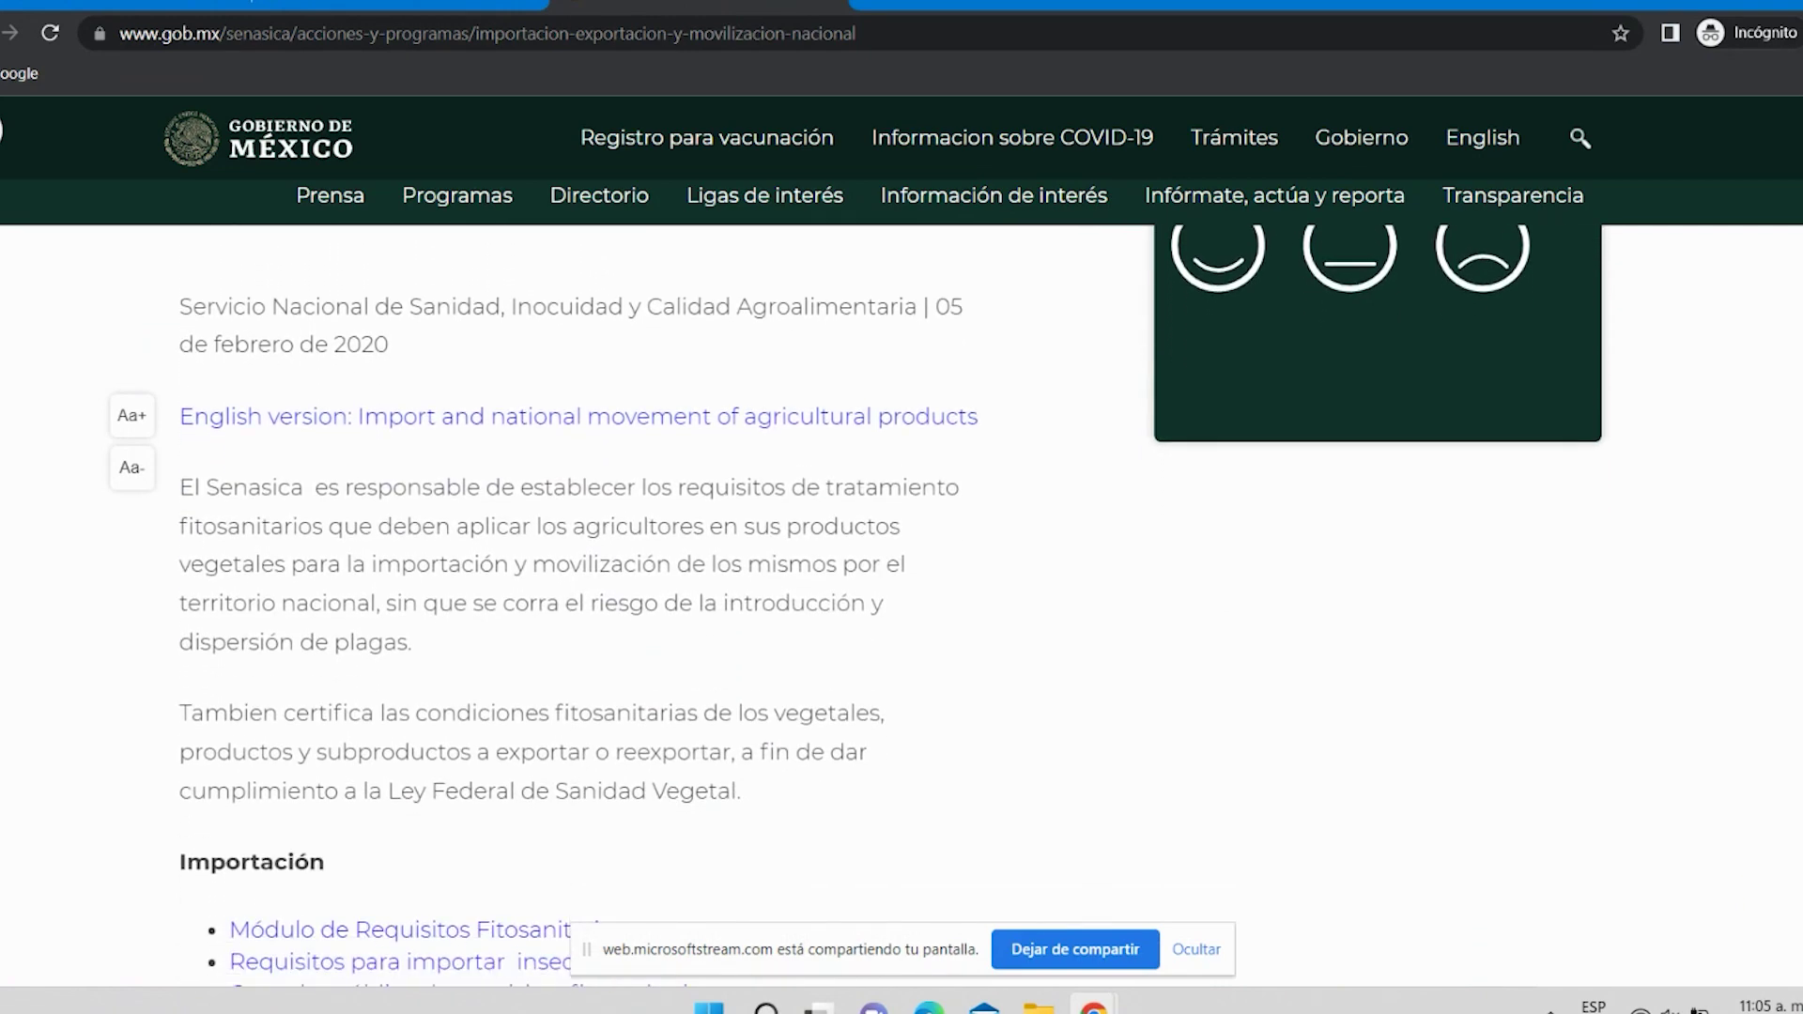
scroll(888, 605, down, 1)
scroll(892, 605, down, 3)
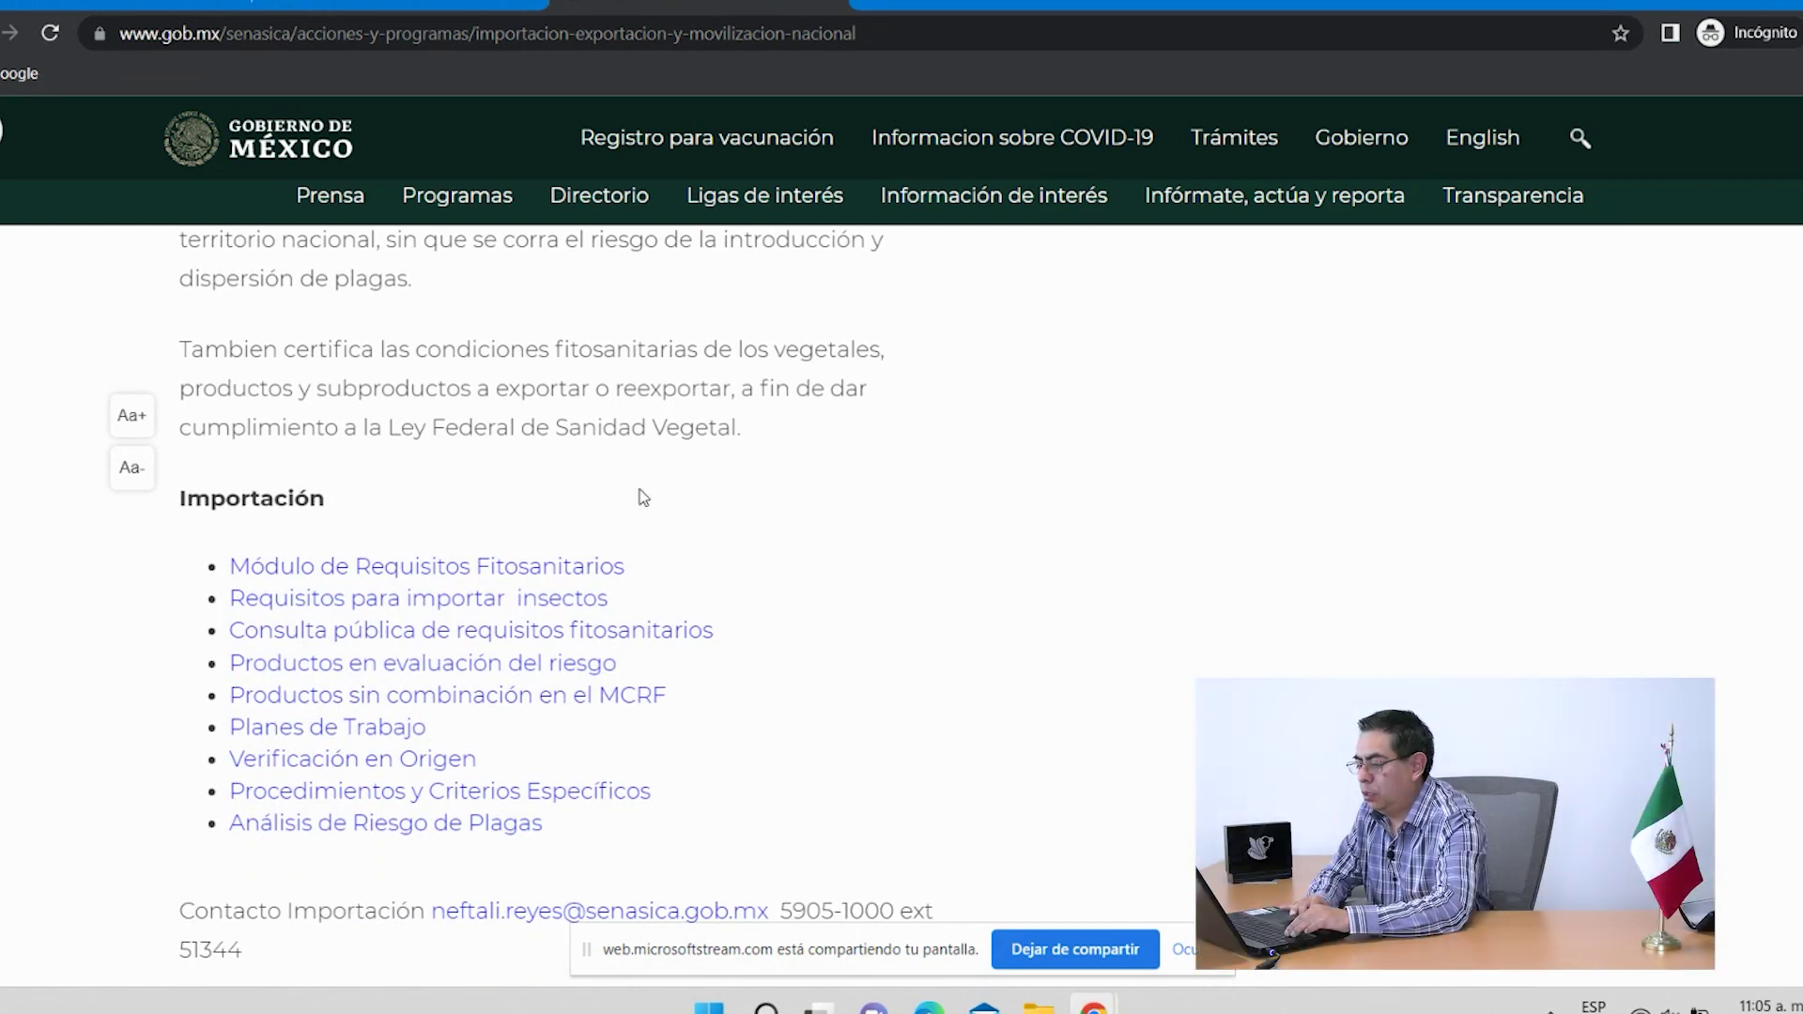
click(496, 567)
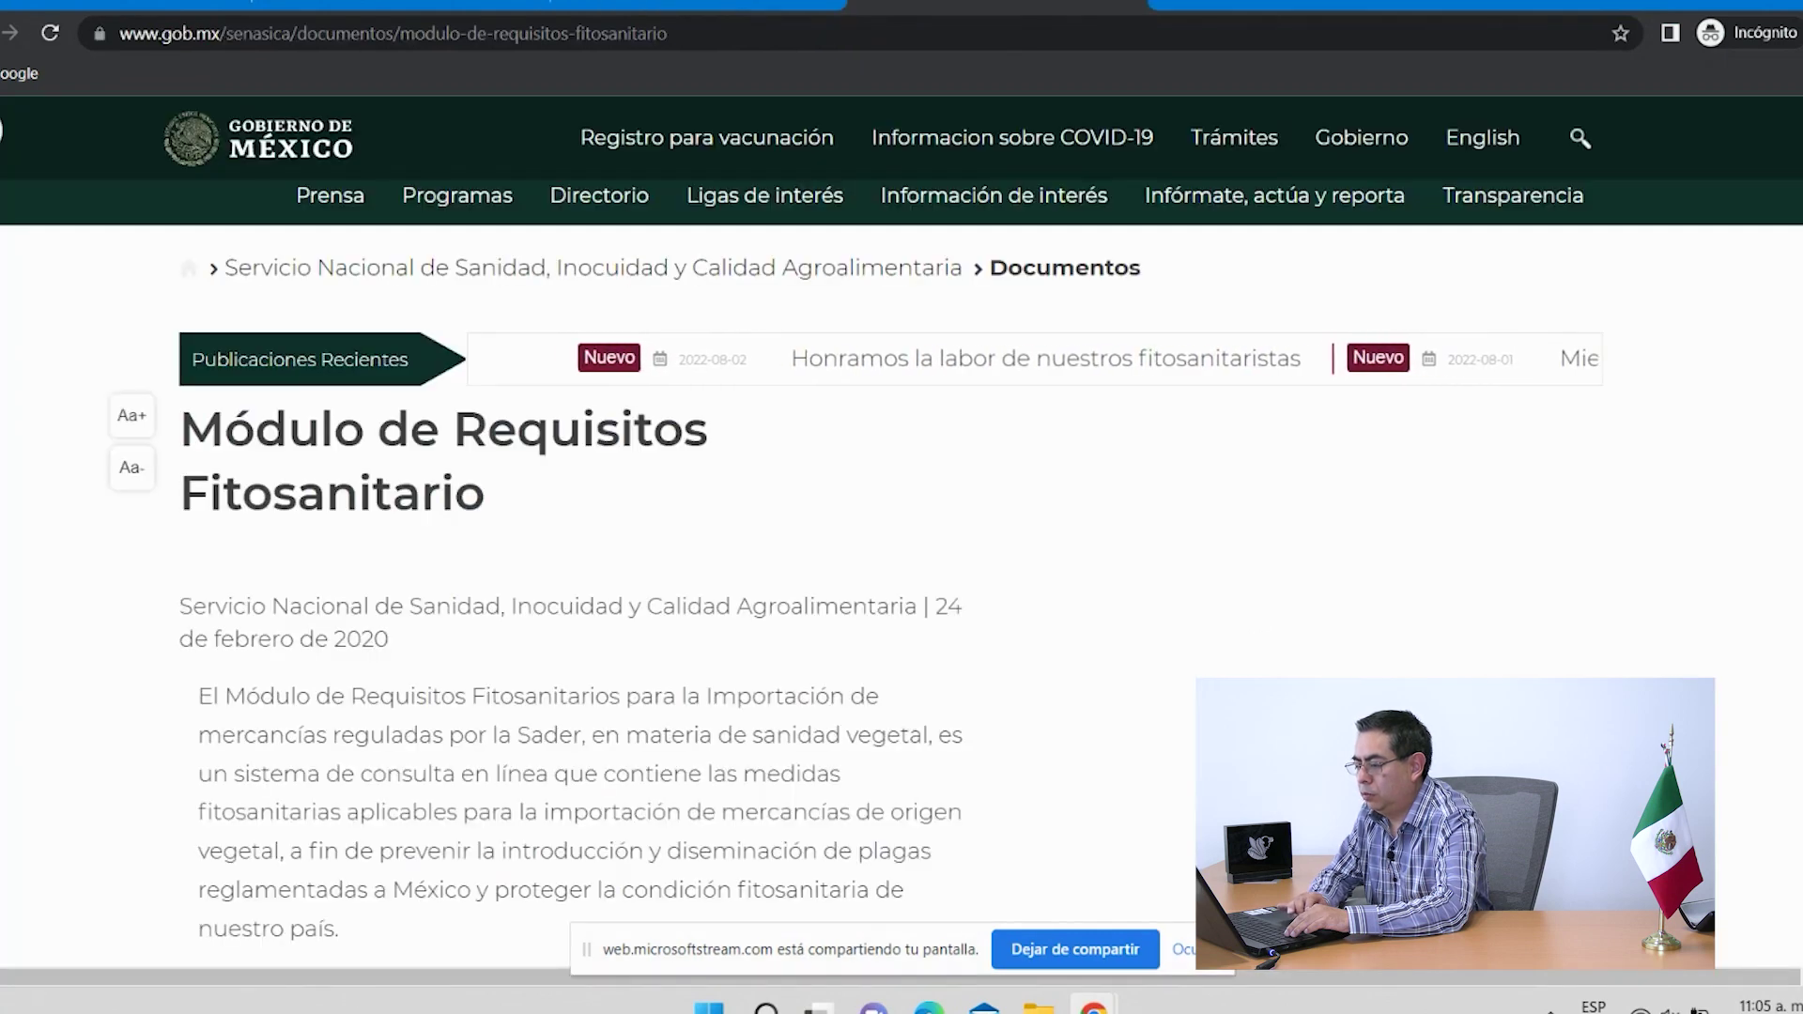
Step: Open the Búsqueda de Combinación link at the end of the module's description
scroll(890, 606, down, 4)
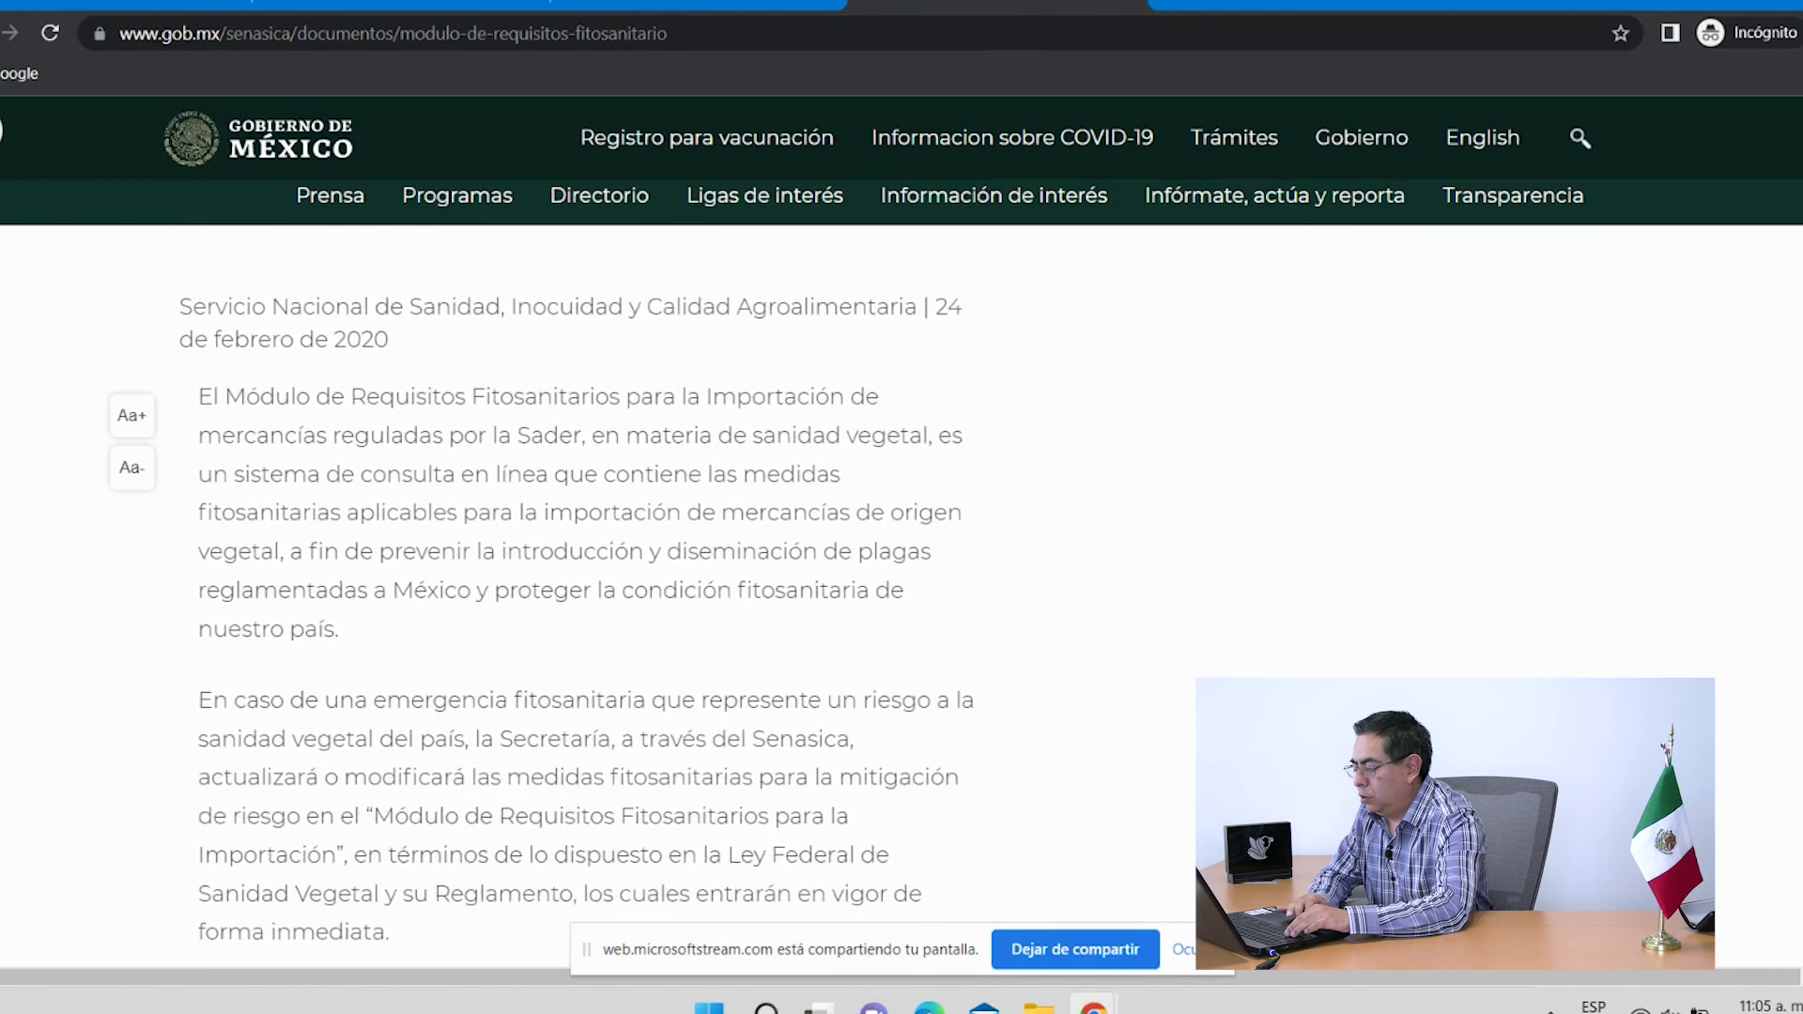
scroll(777, 594, down, 5)
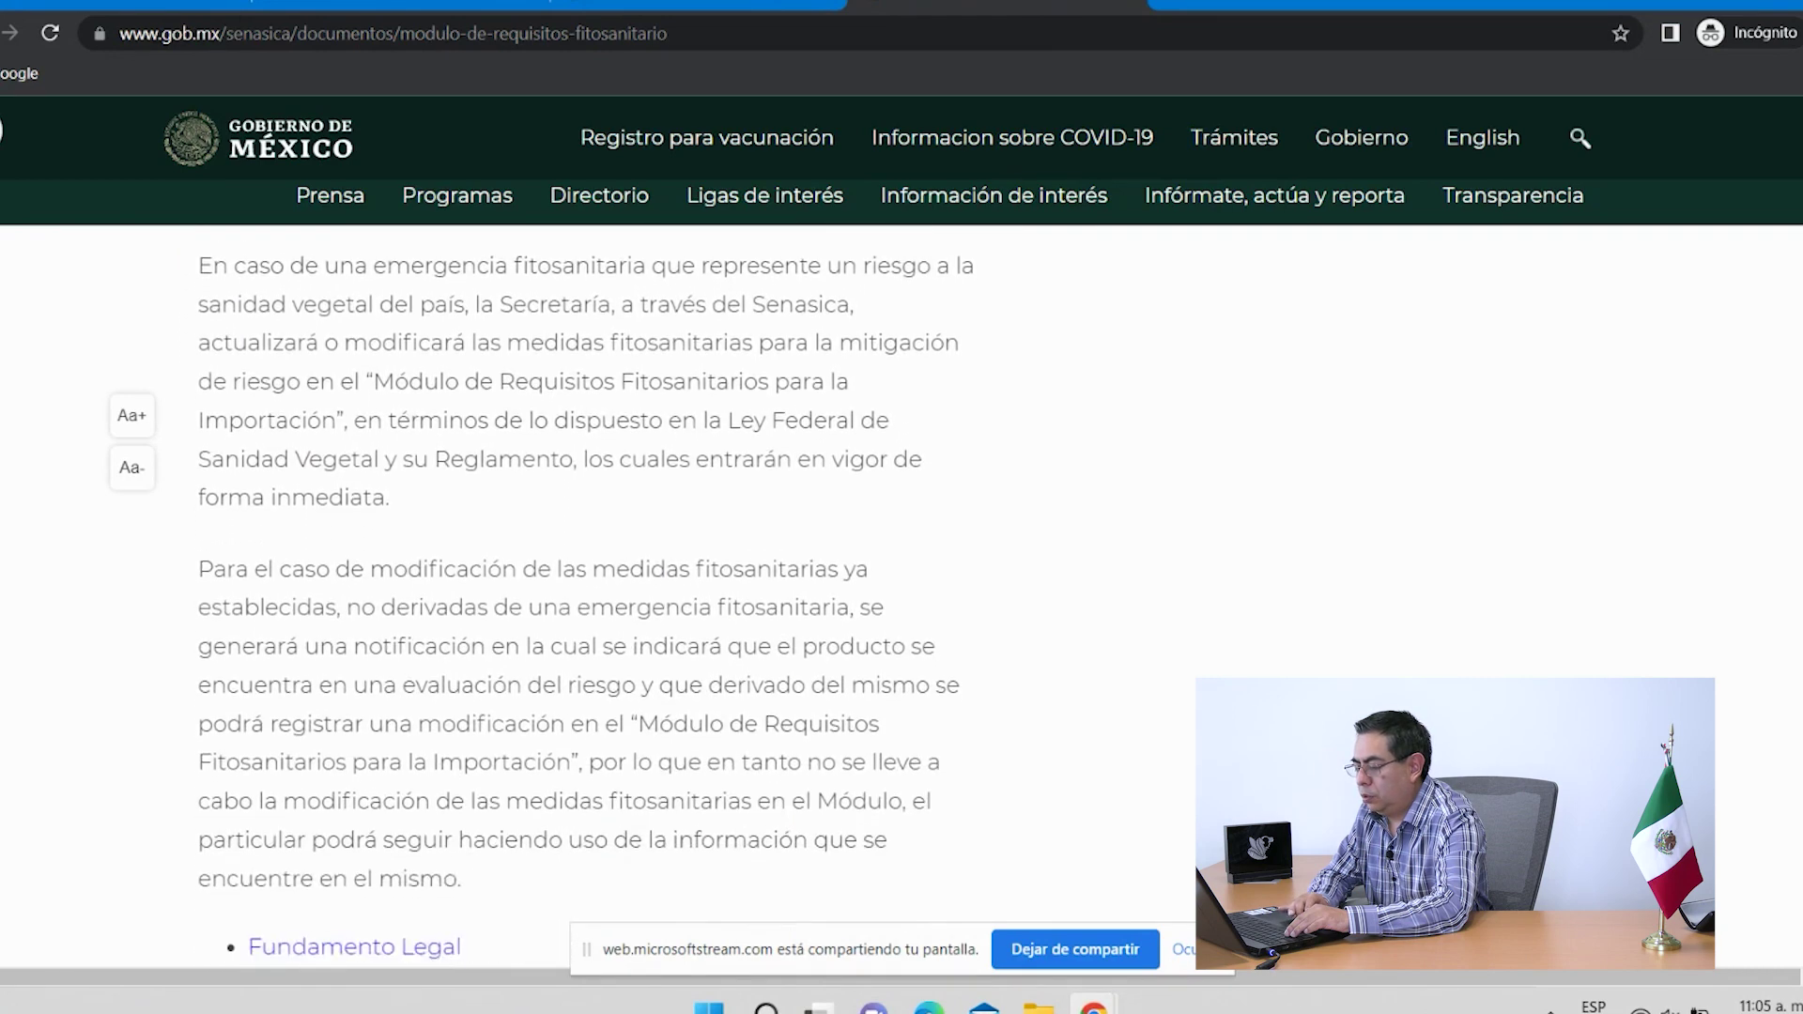
scroll(778, 594, down, 2)
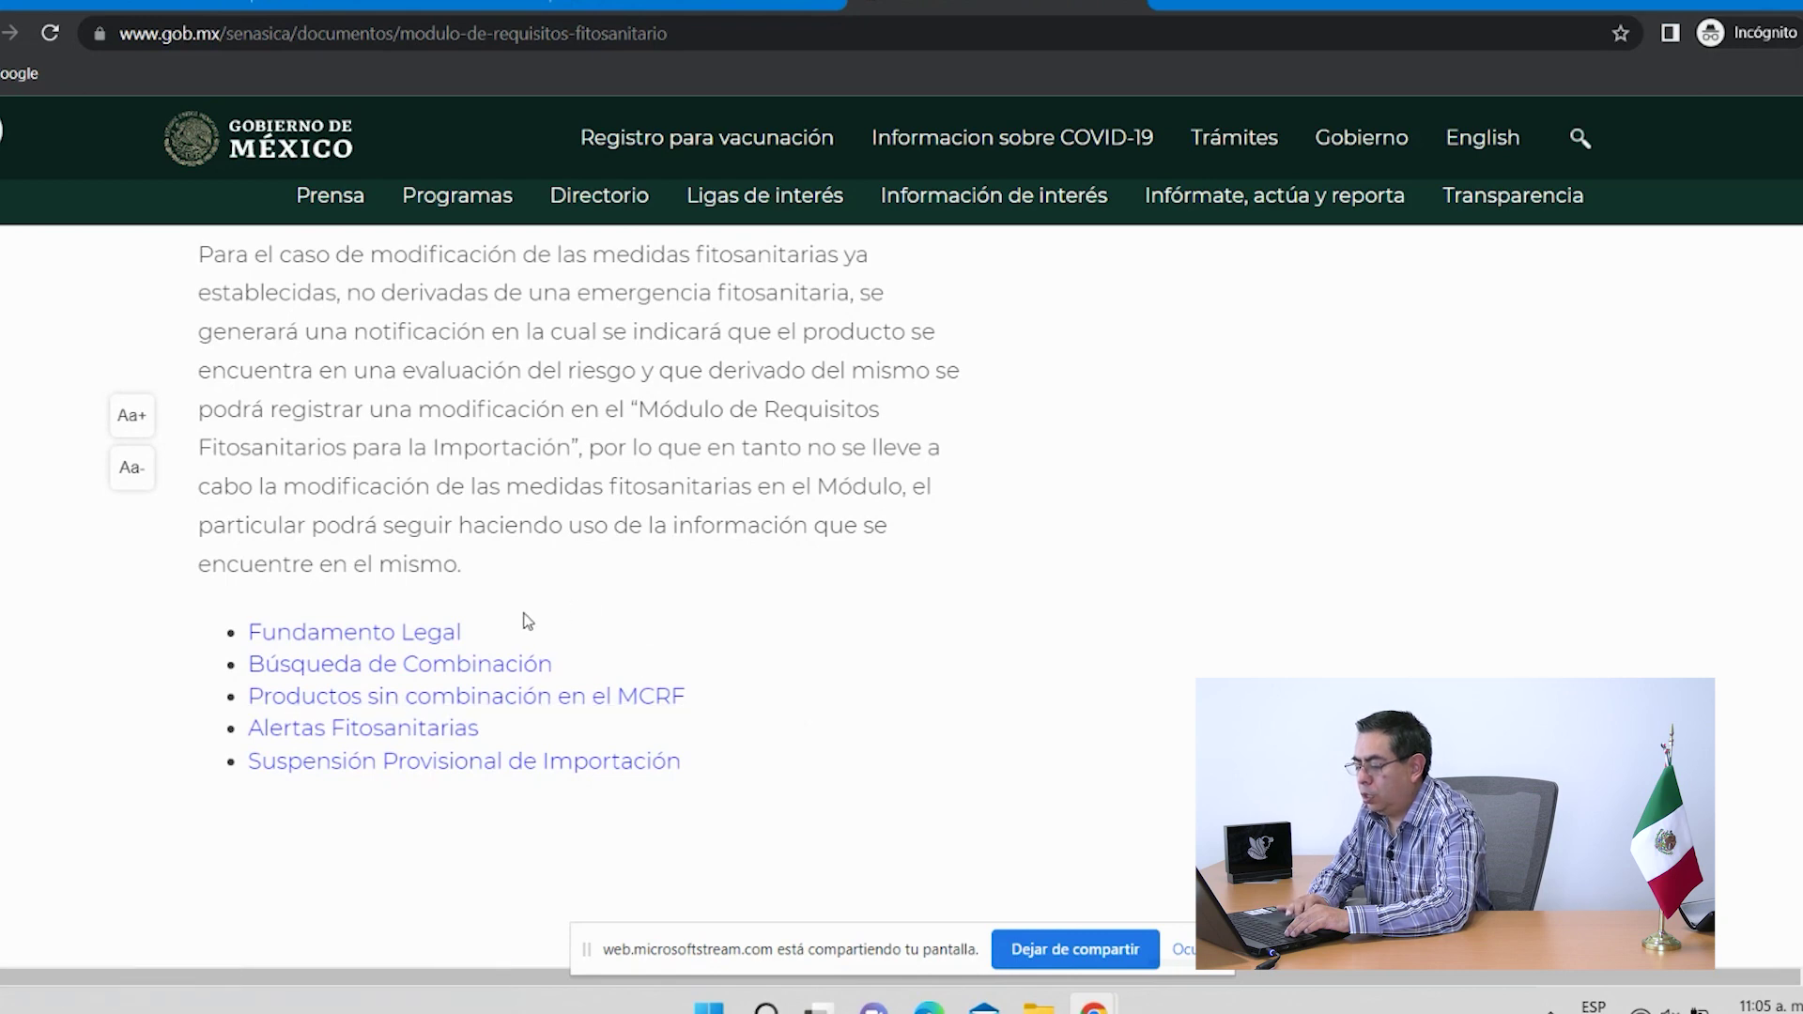
click(466, 672)
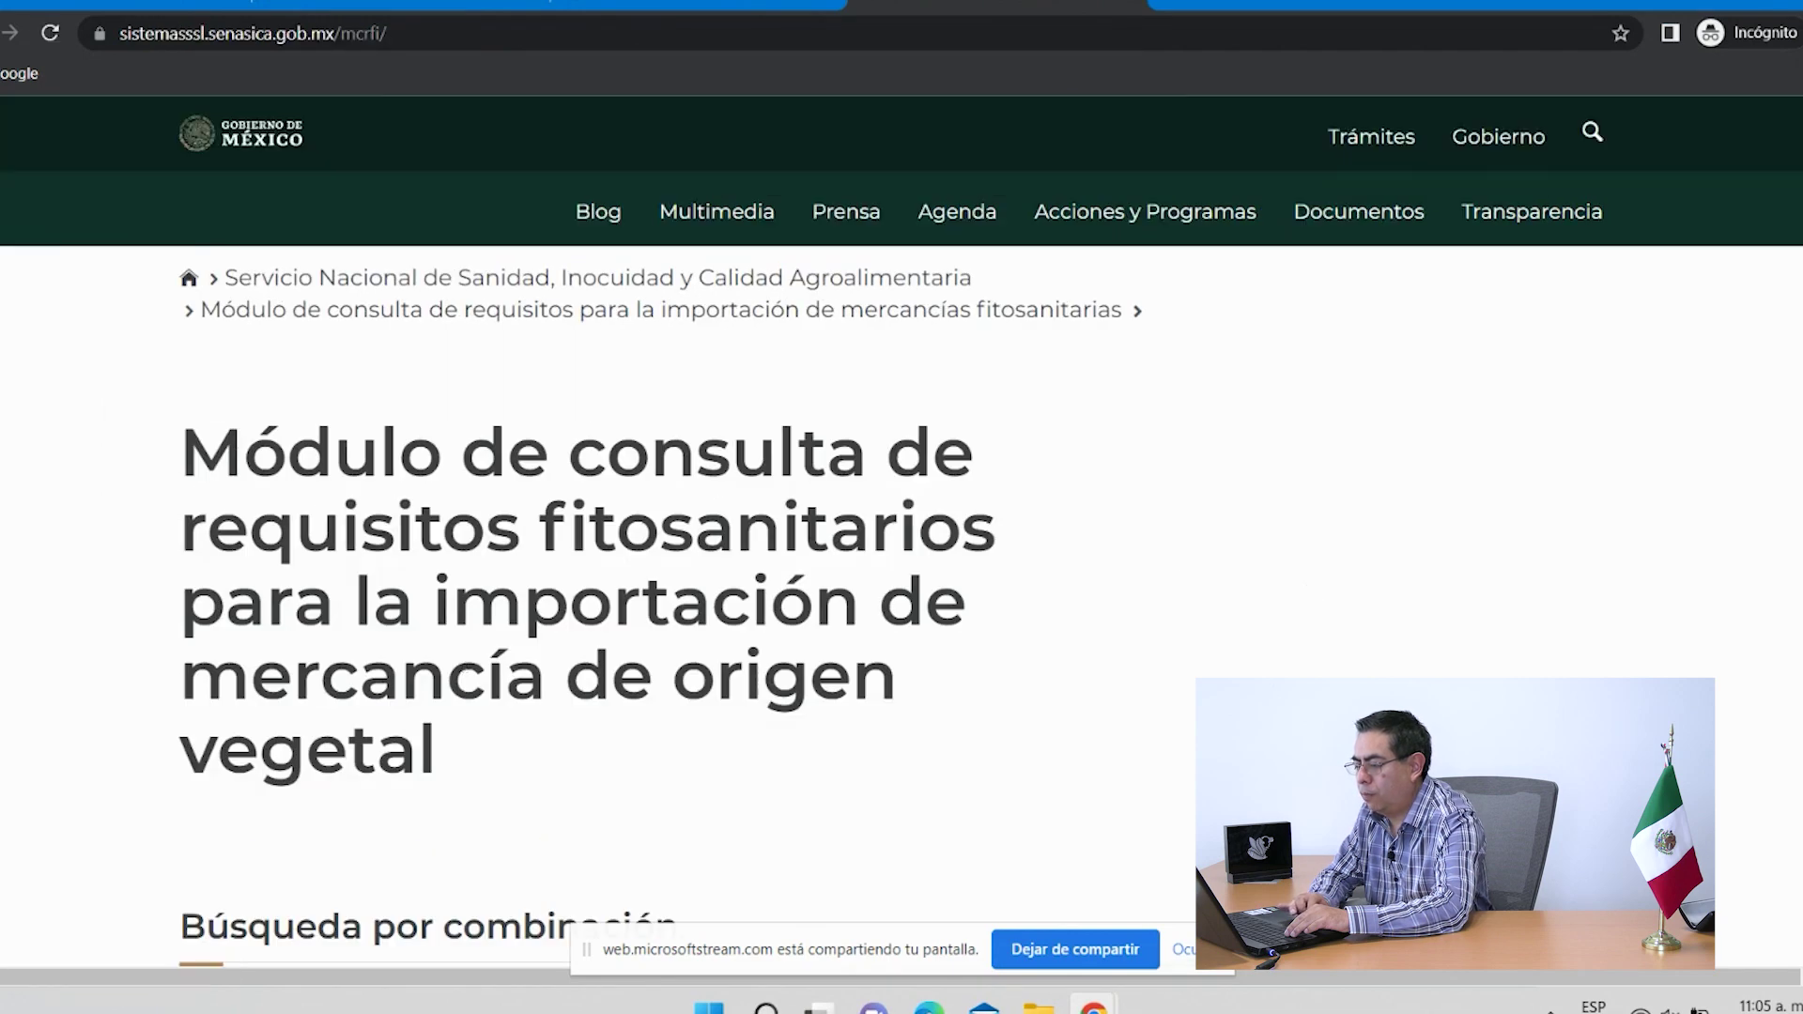
Step: Choose Ajo as the Mercancía in the Búsqueda por criterios form
scroll(741, 604, down, 1)
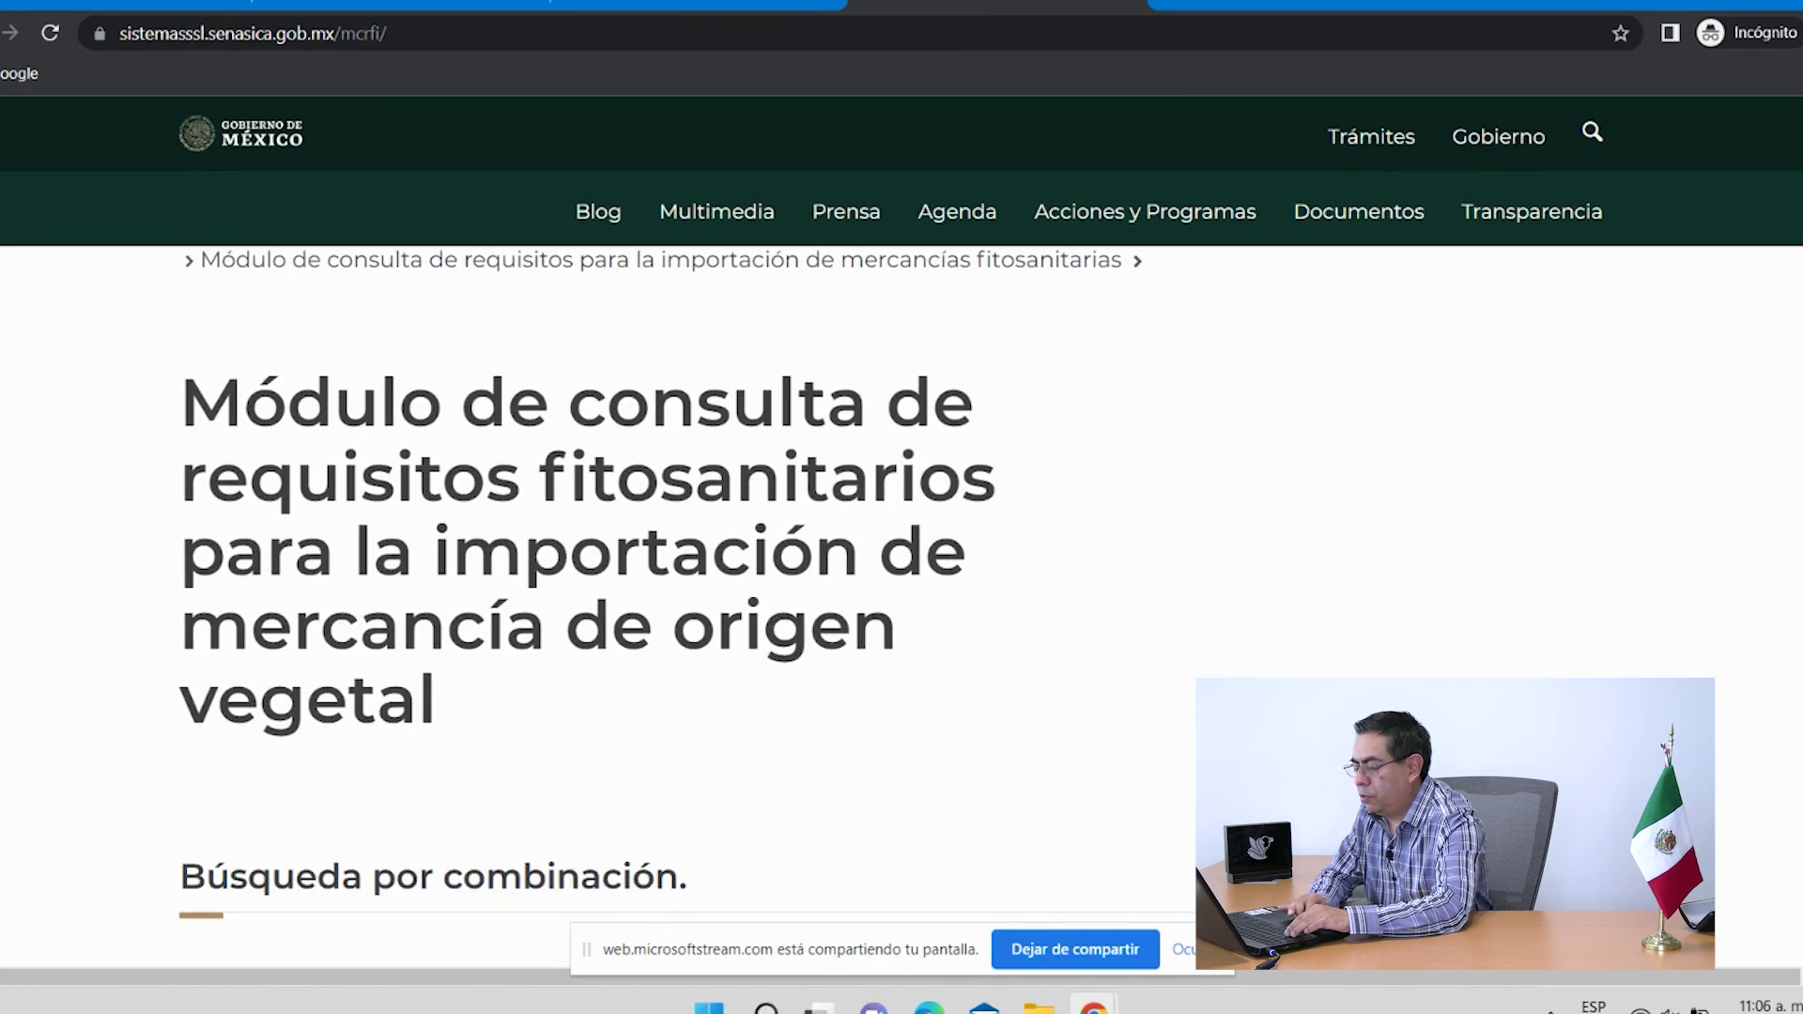
scroll(684, 582, down, 3)
scroll(888, 598, down, 2)
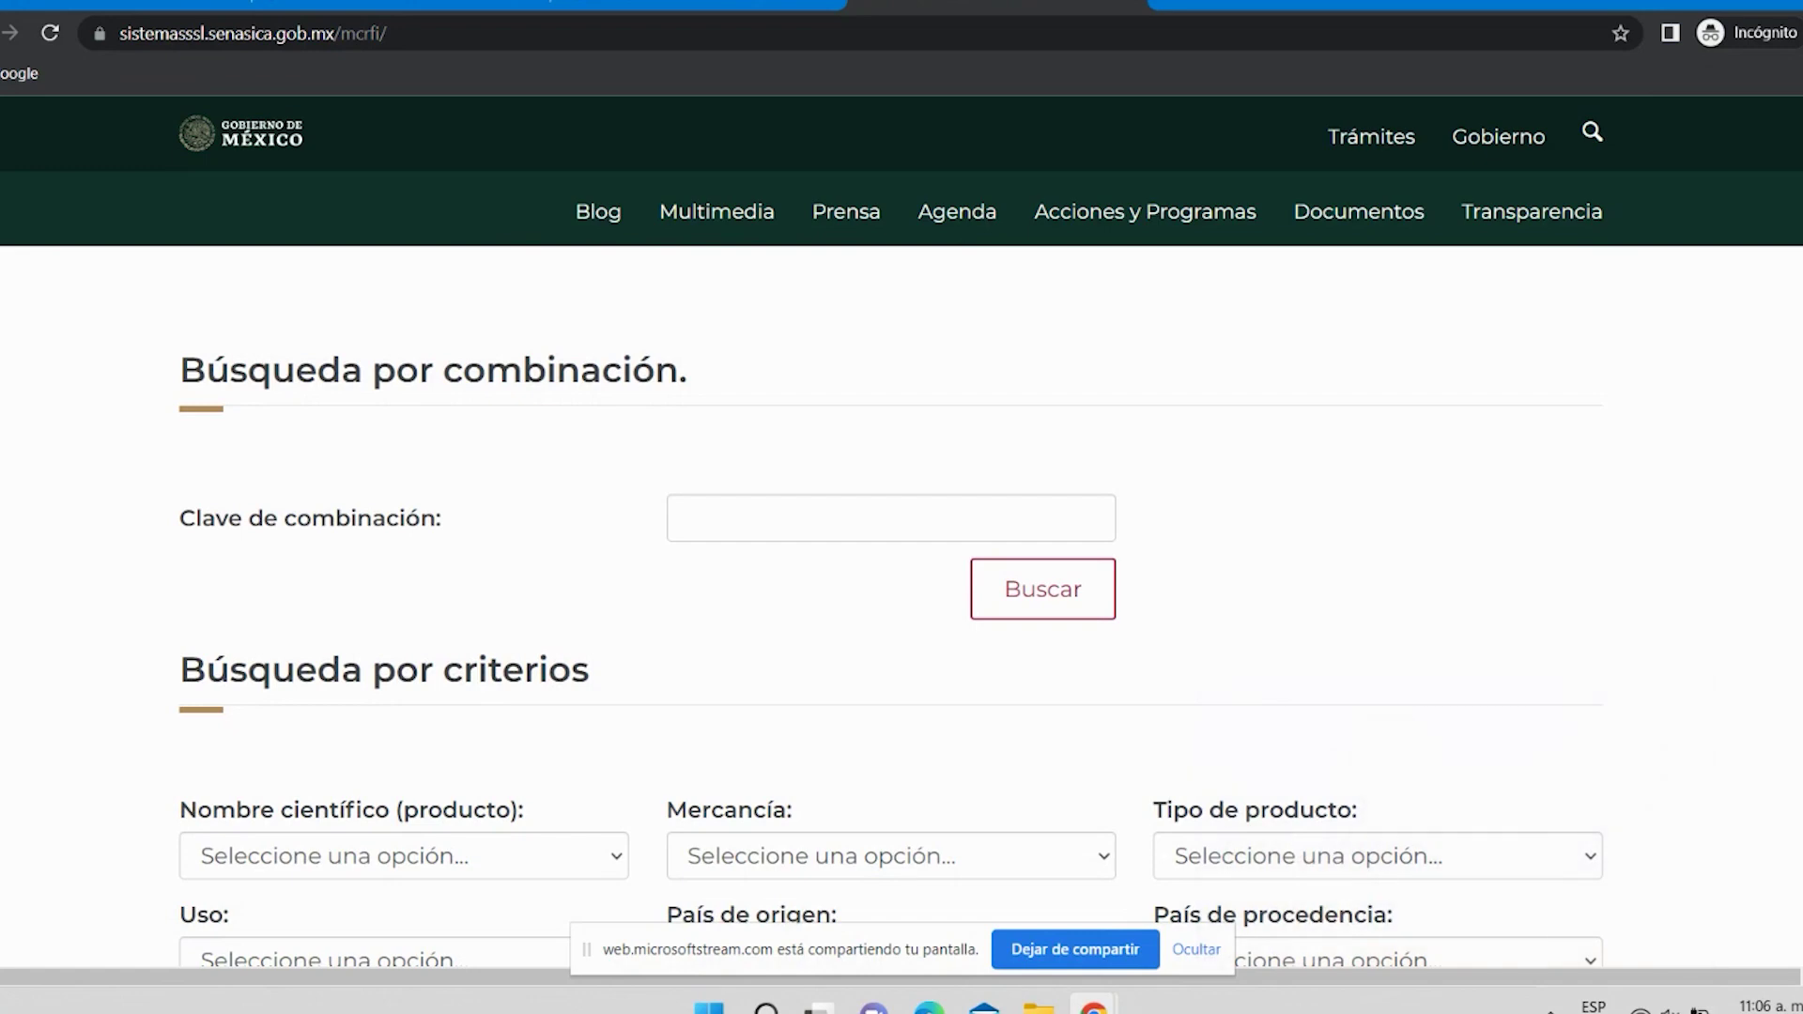
scroll(890, 639, down, 2)
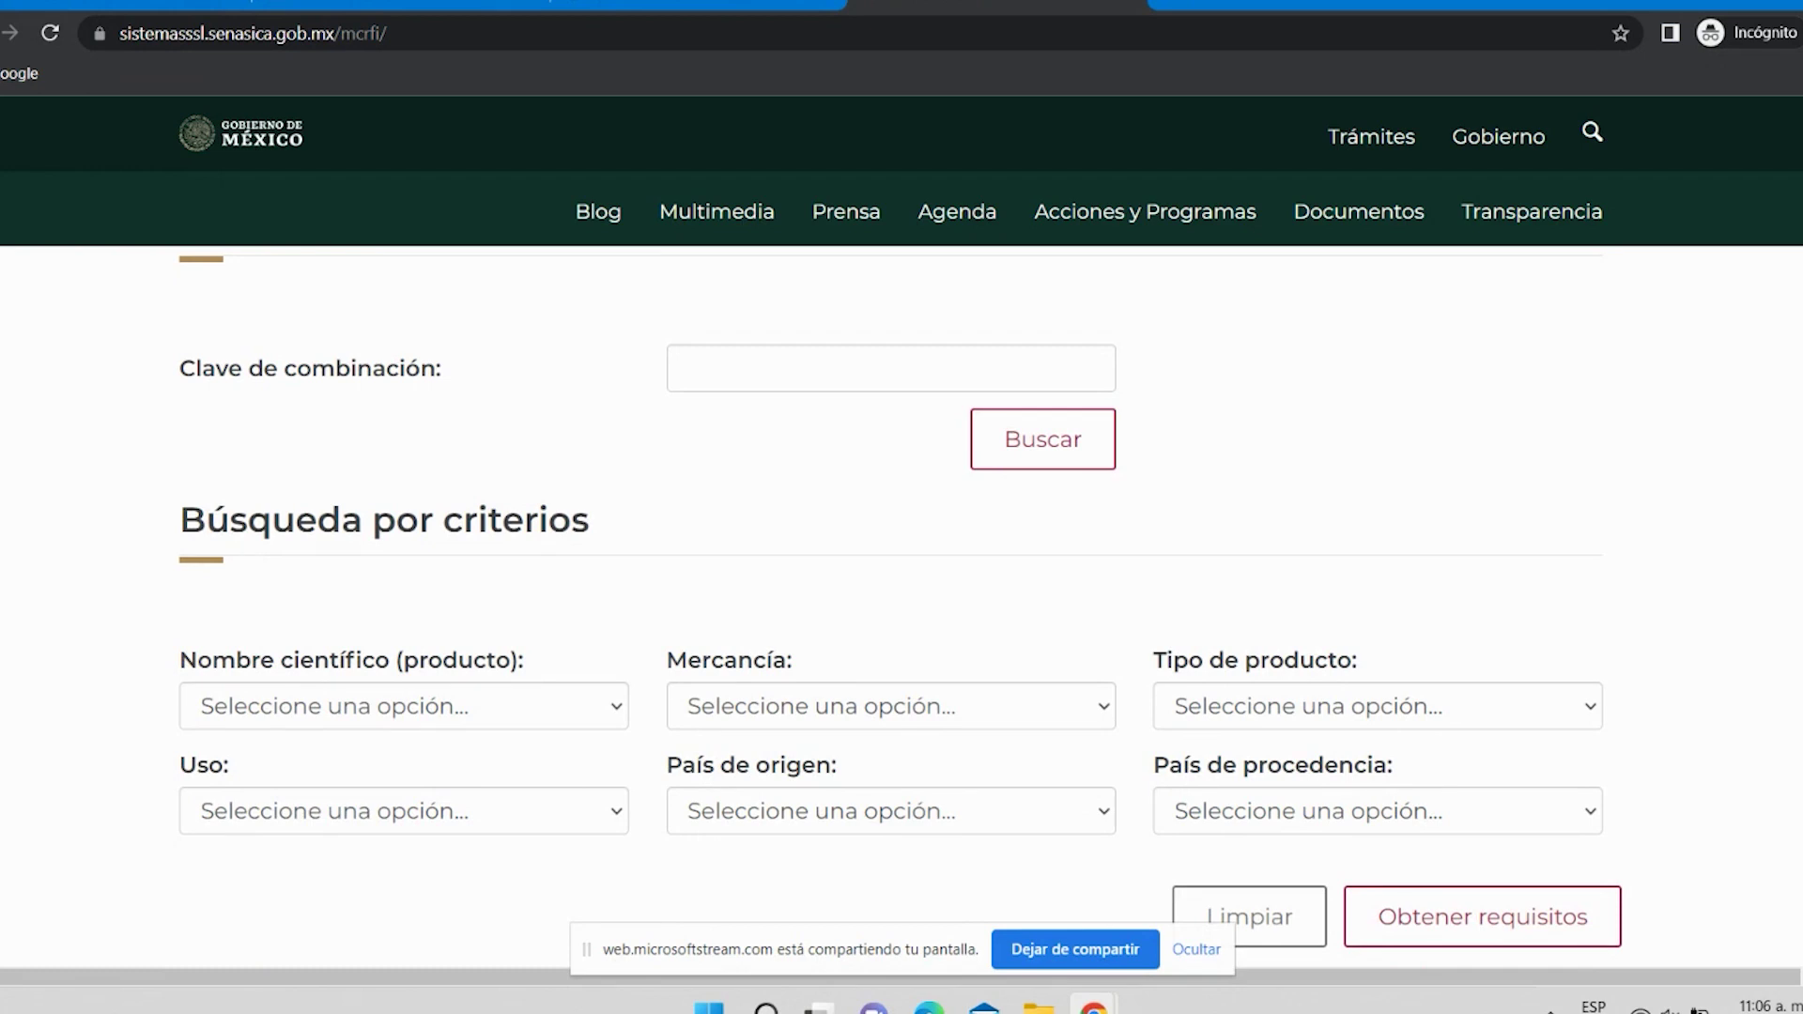
scroll(890, 601, down, 1)
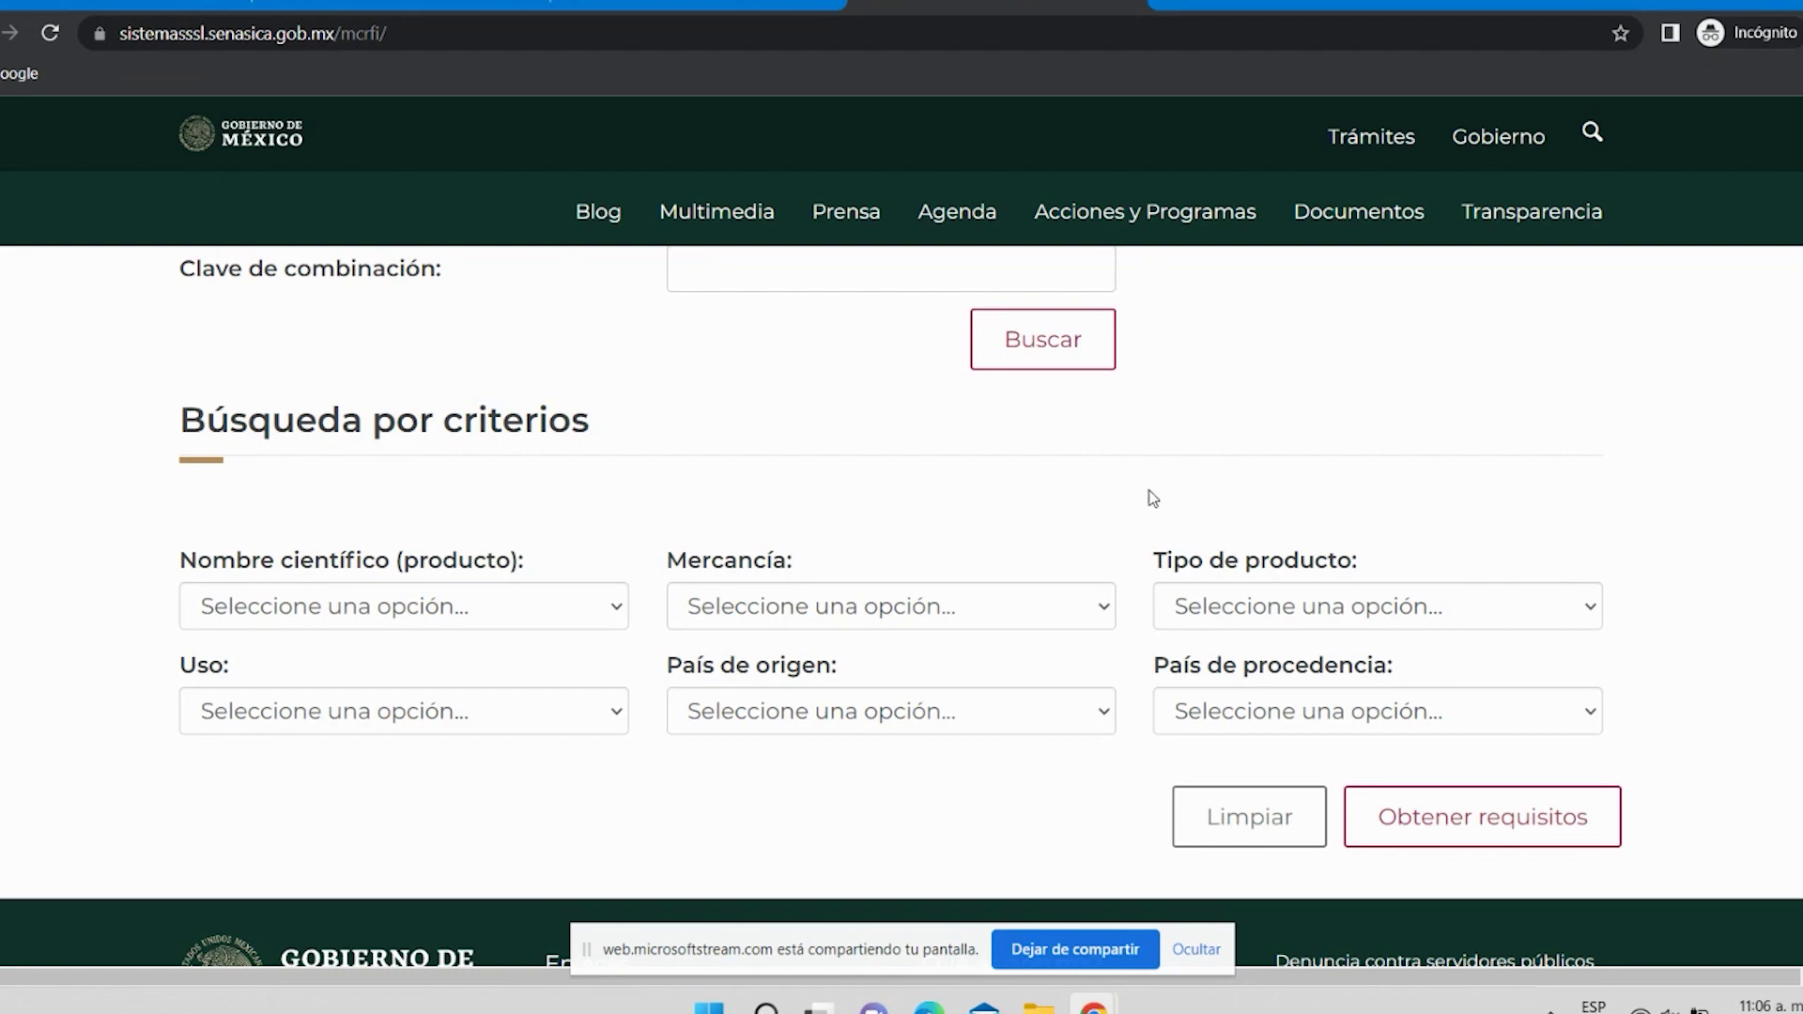
click(1105, 615)
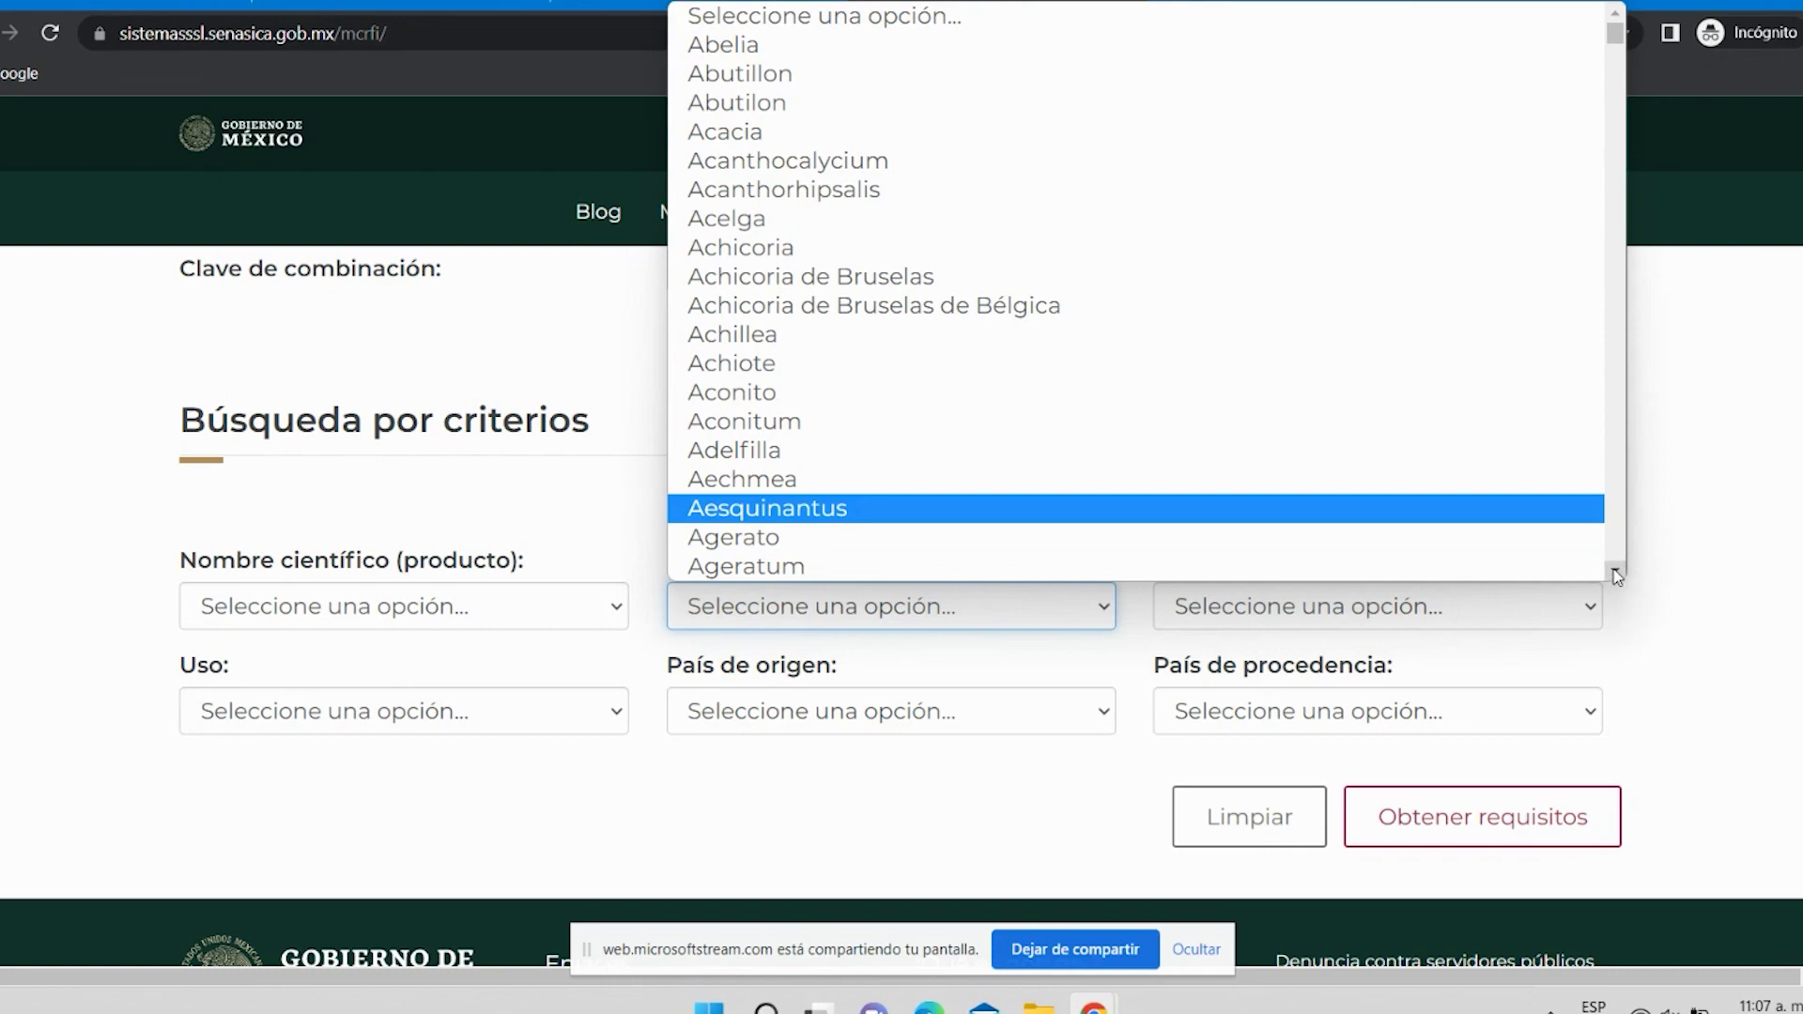
scroll(1616, 575, down, 4)
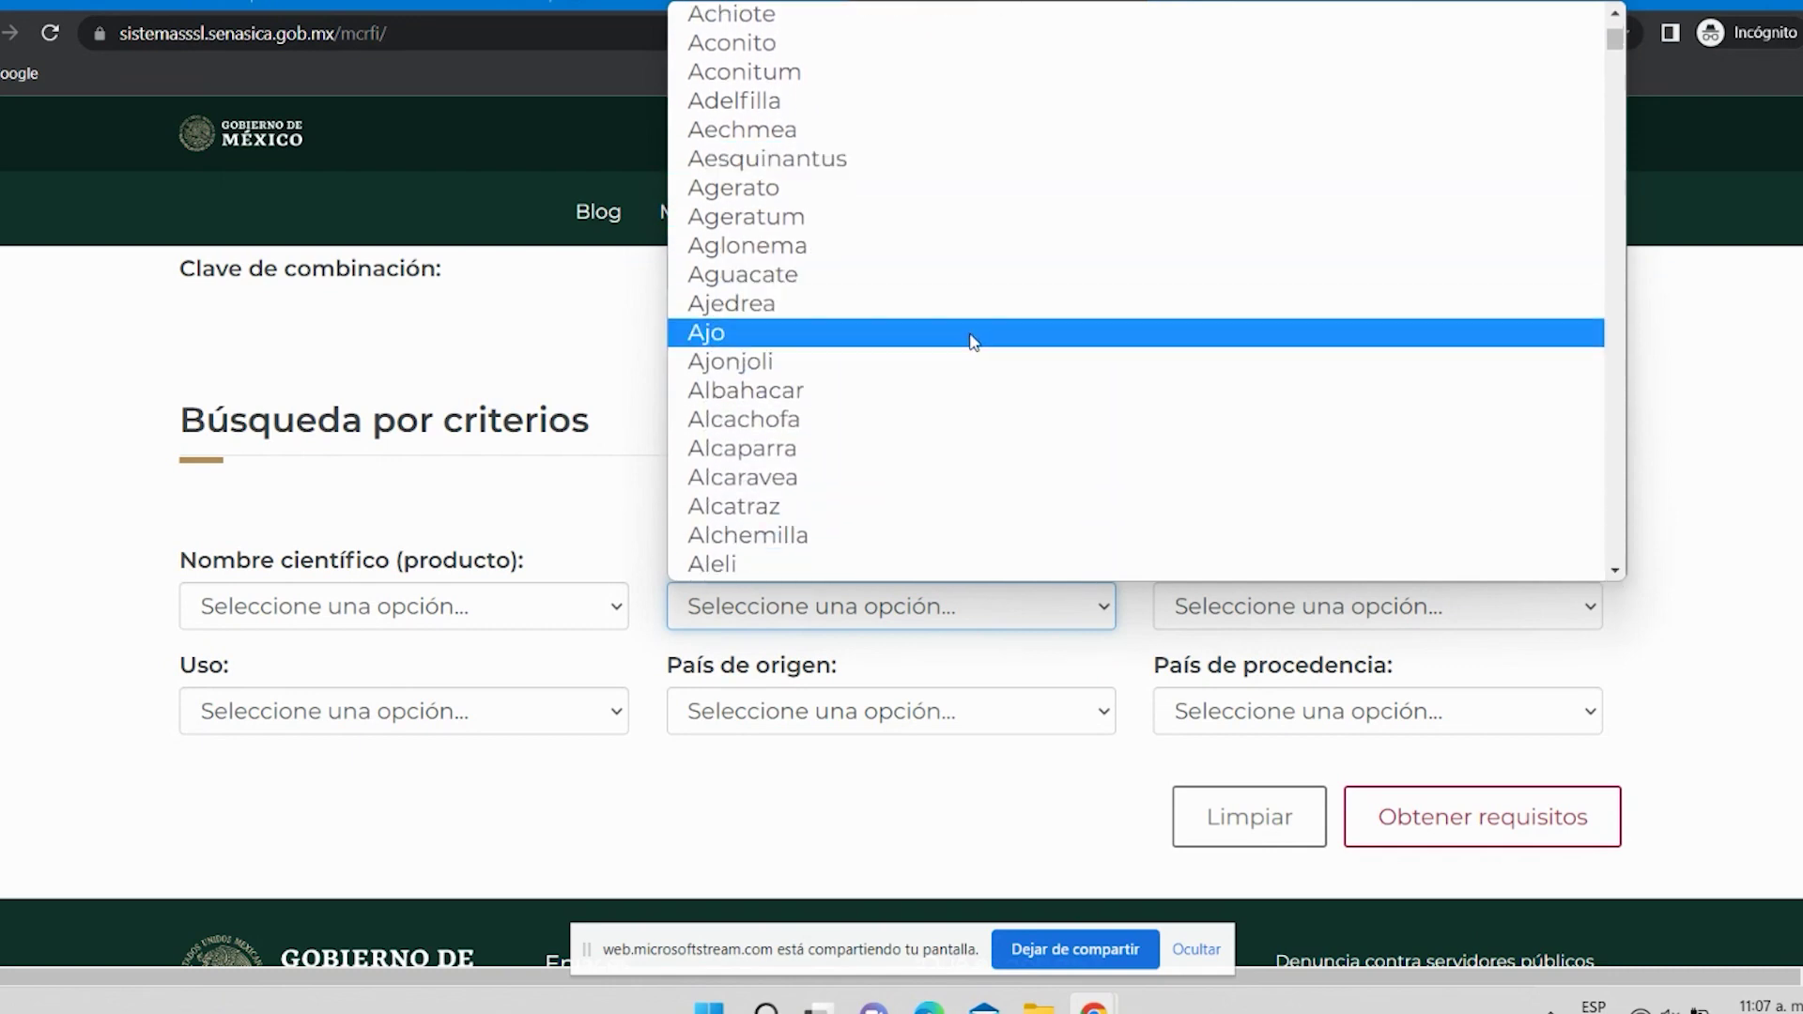
click(973, 333)
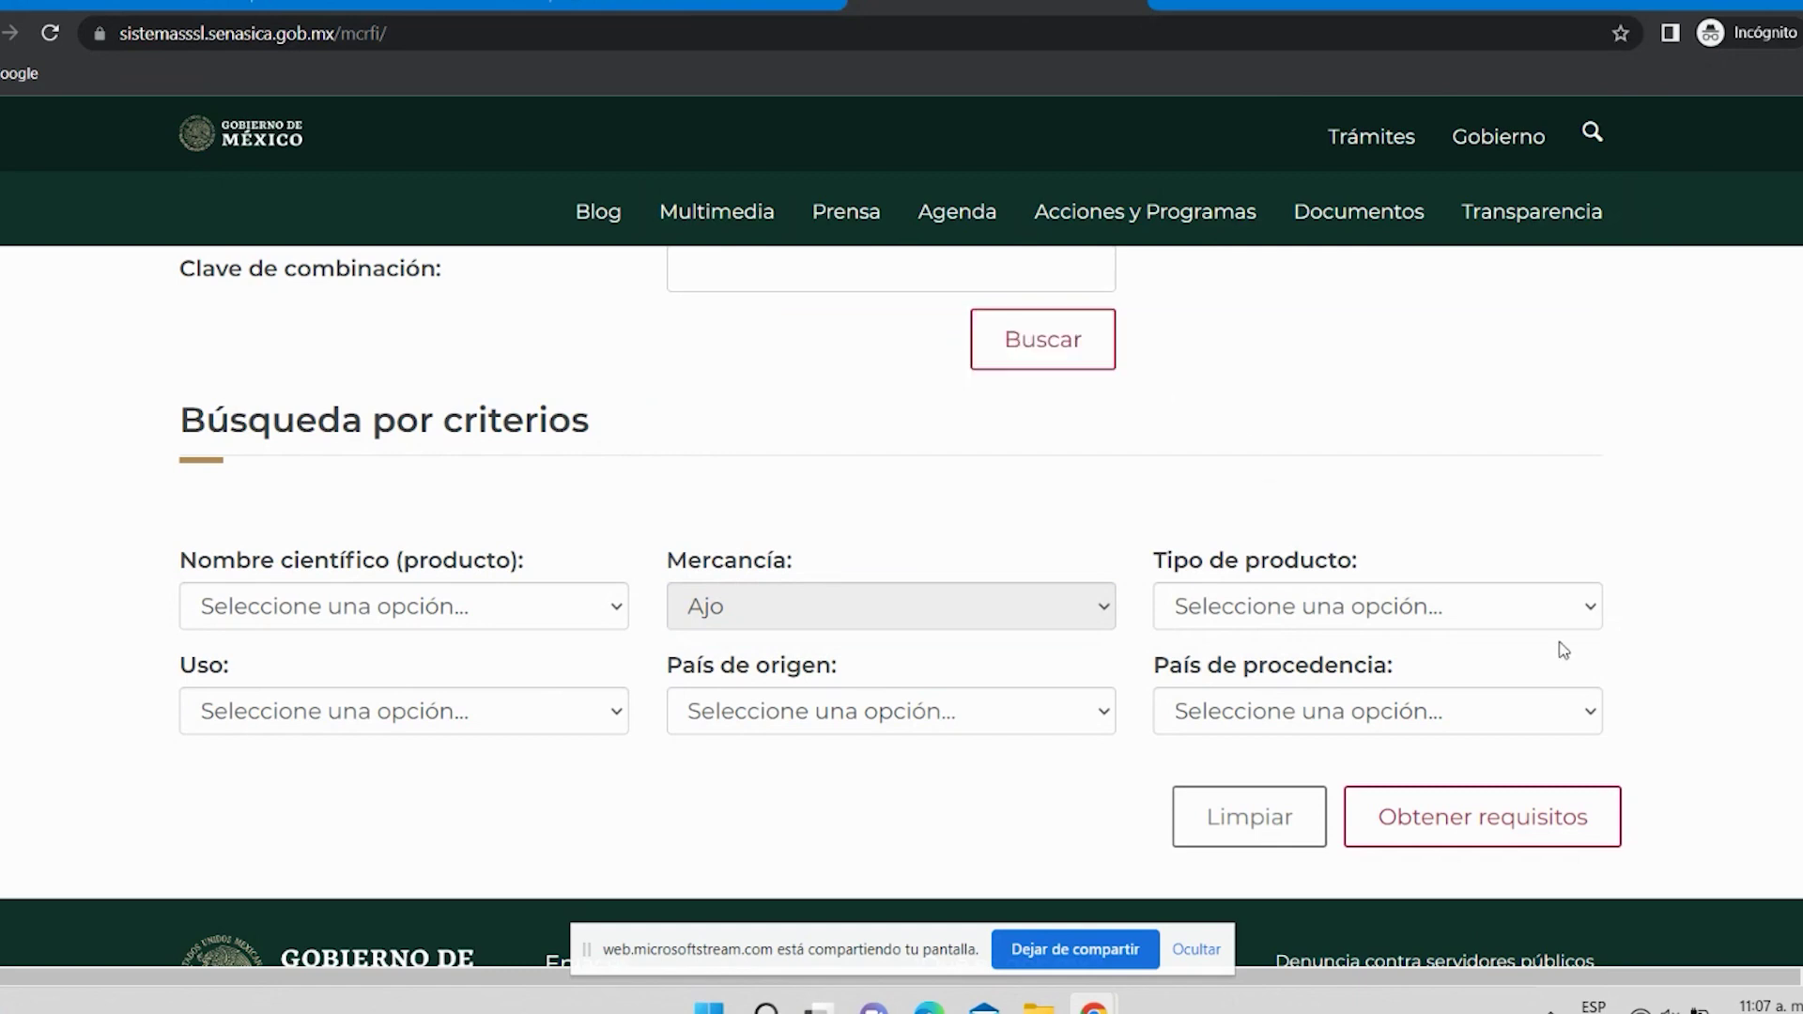
Step: Set the Tipo de producto to Fresco and the Uso to CONSUMO in the search criteria
click(1589, 612)
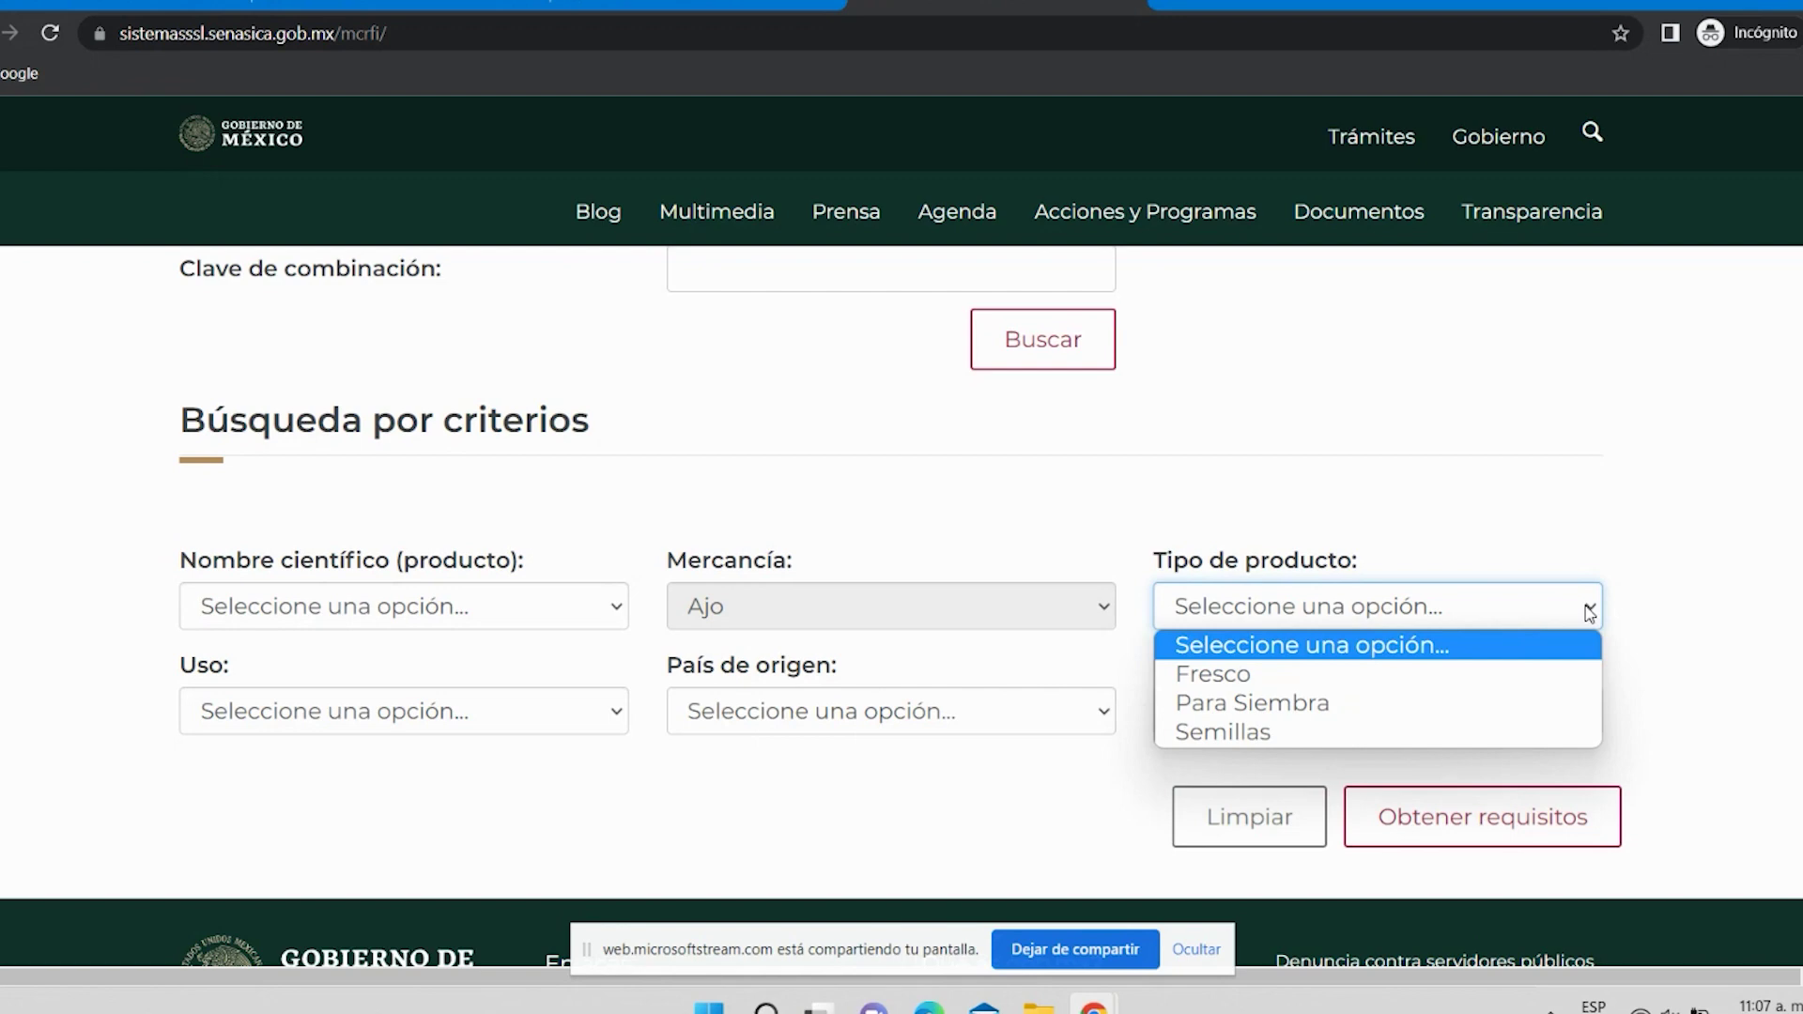
click(1452, 679)
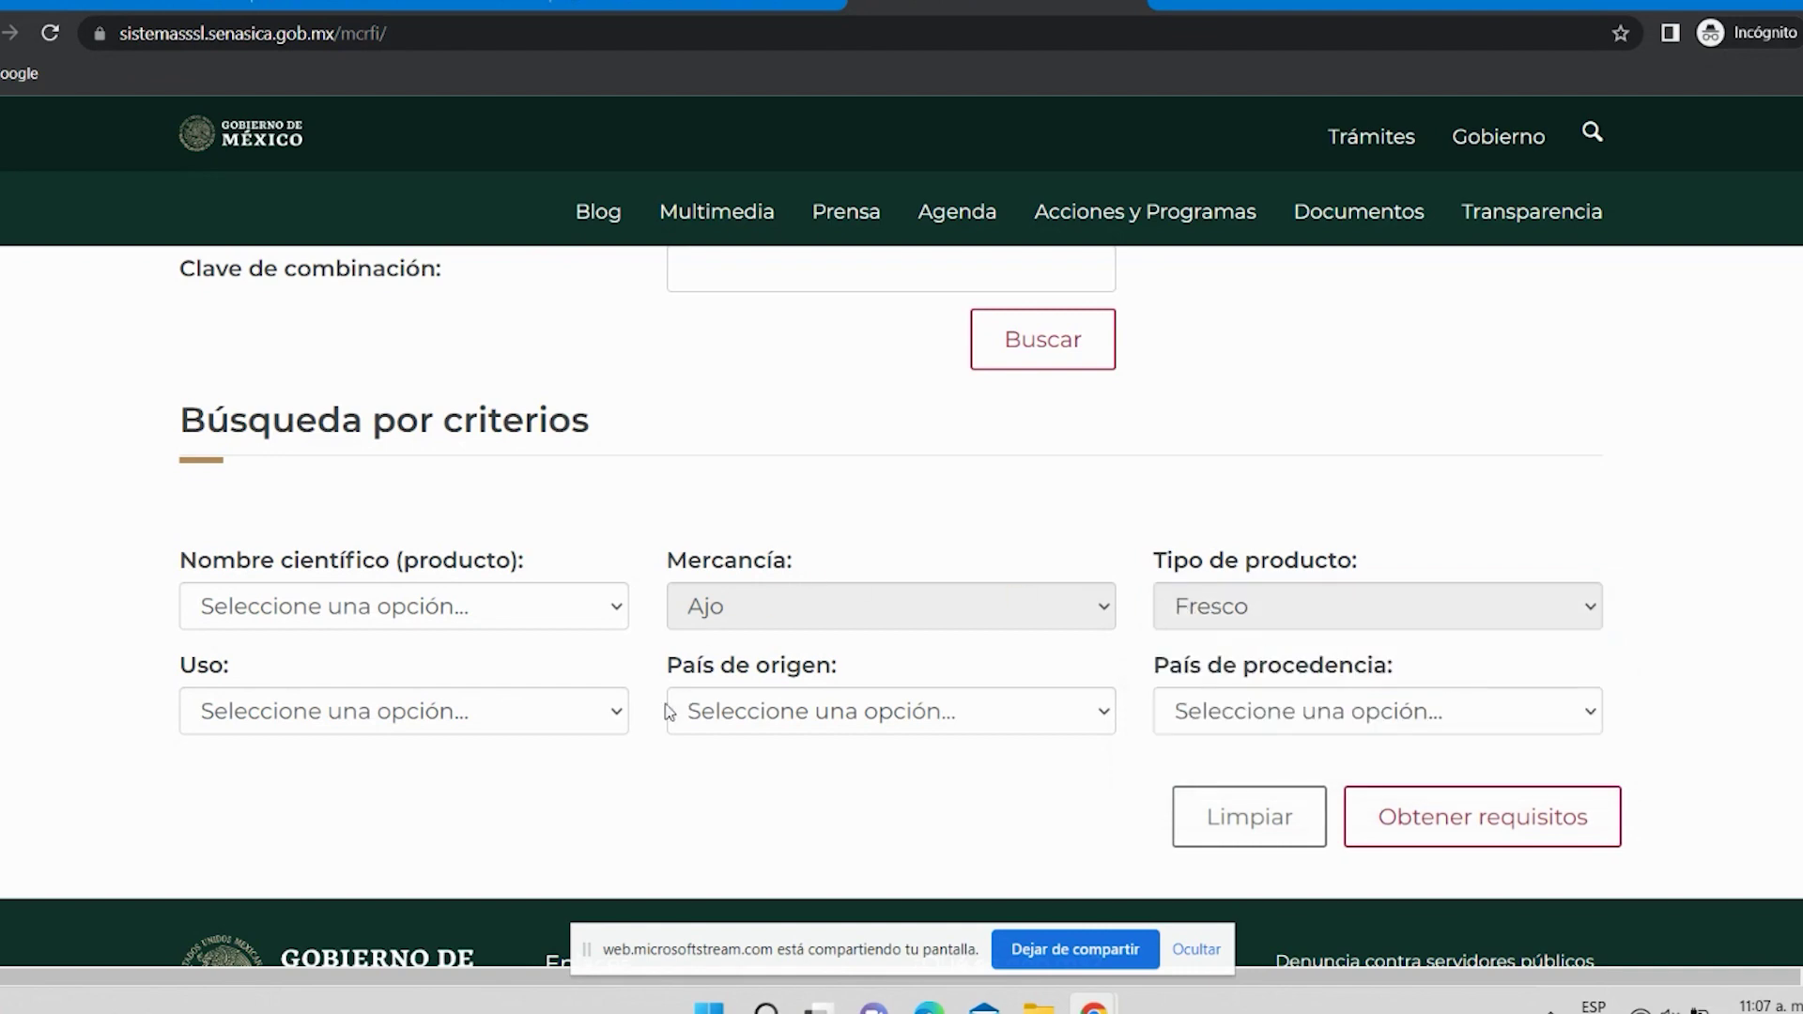
click(615, 718)
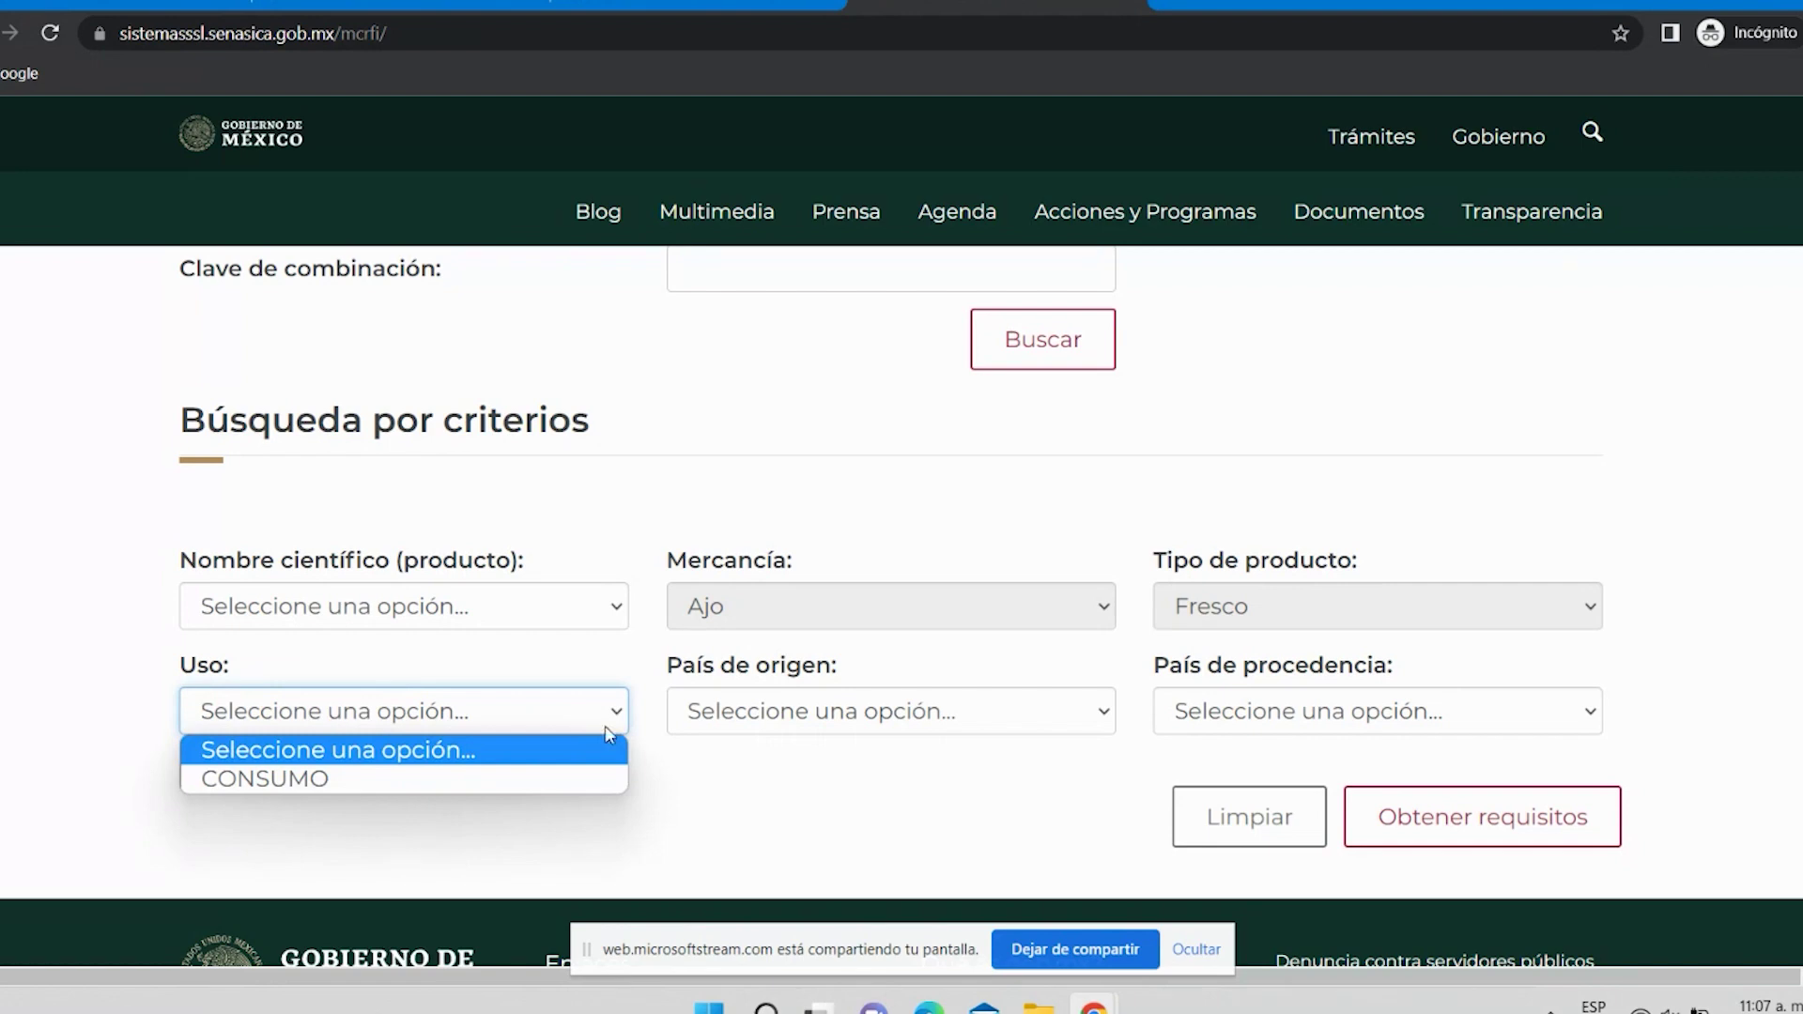
click(557, 794)
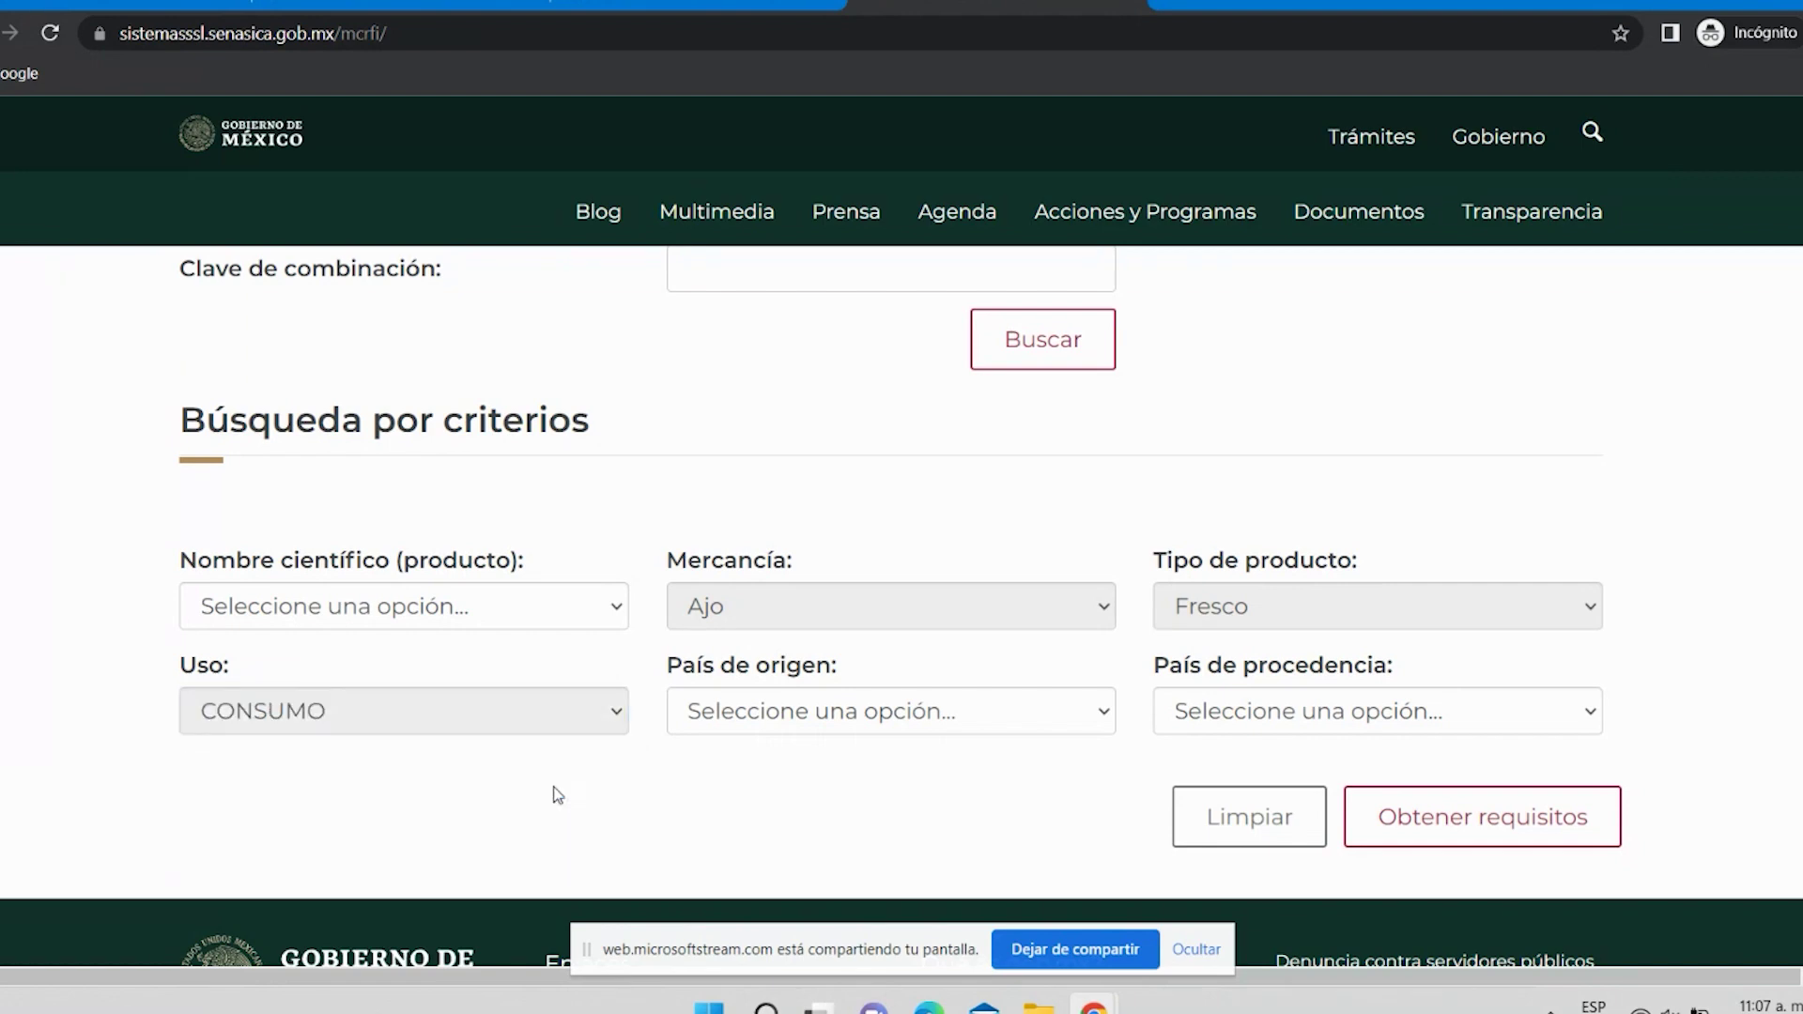
Step: Set both País de origen and País de procedencia to E.U.A. in the search criteria
click(1107, 718)
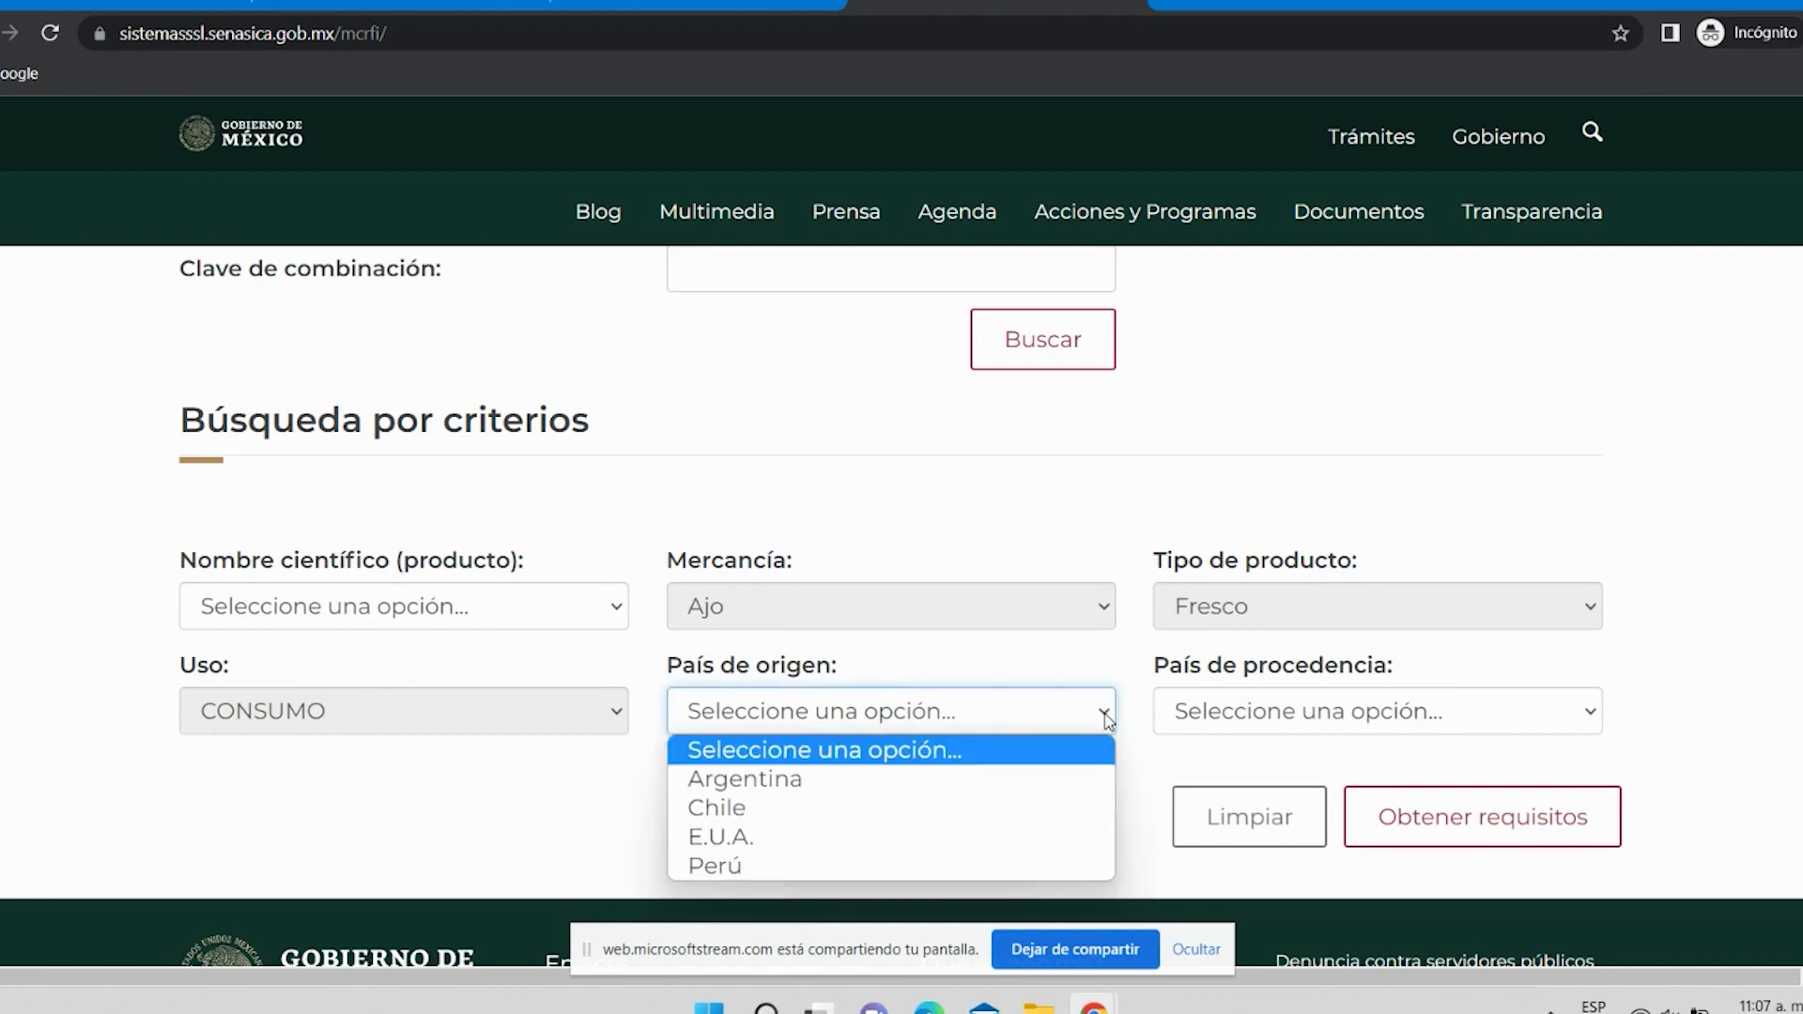
click(965, 839)
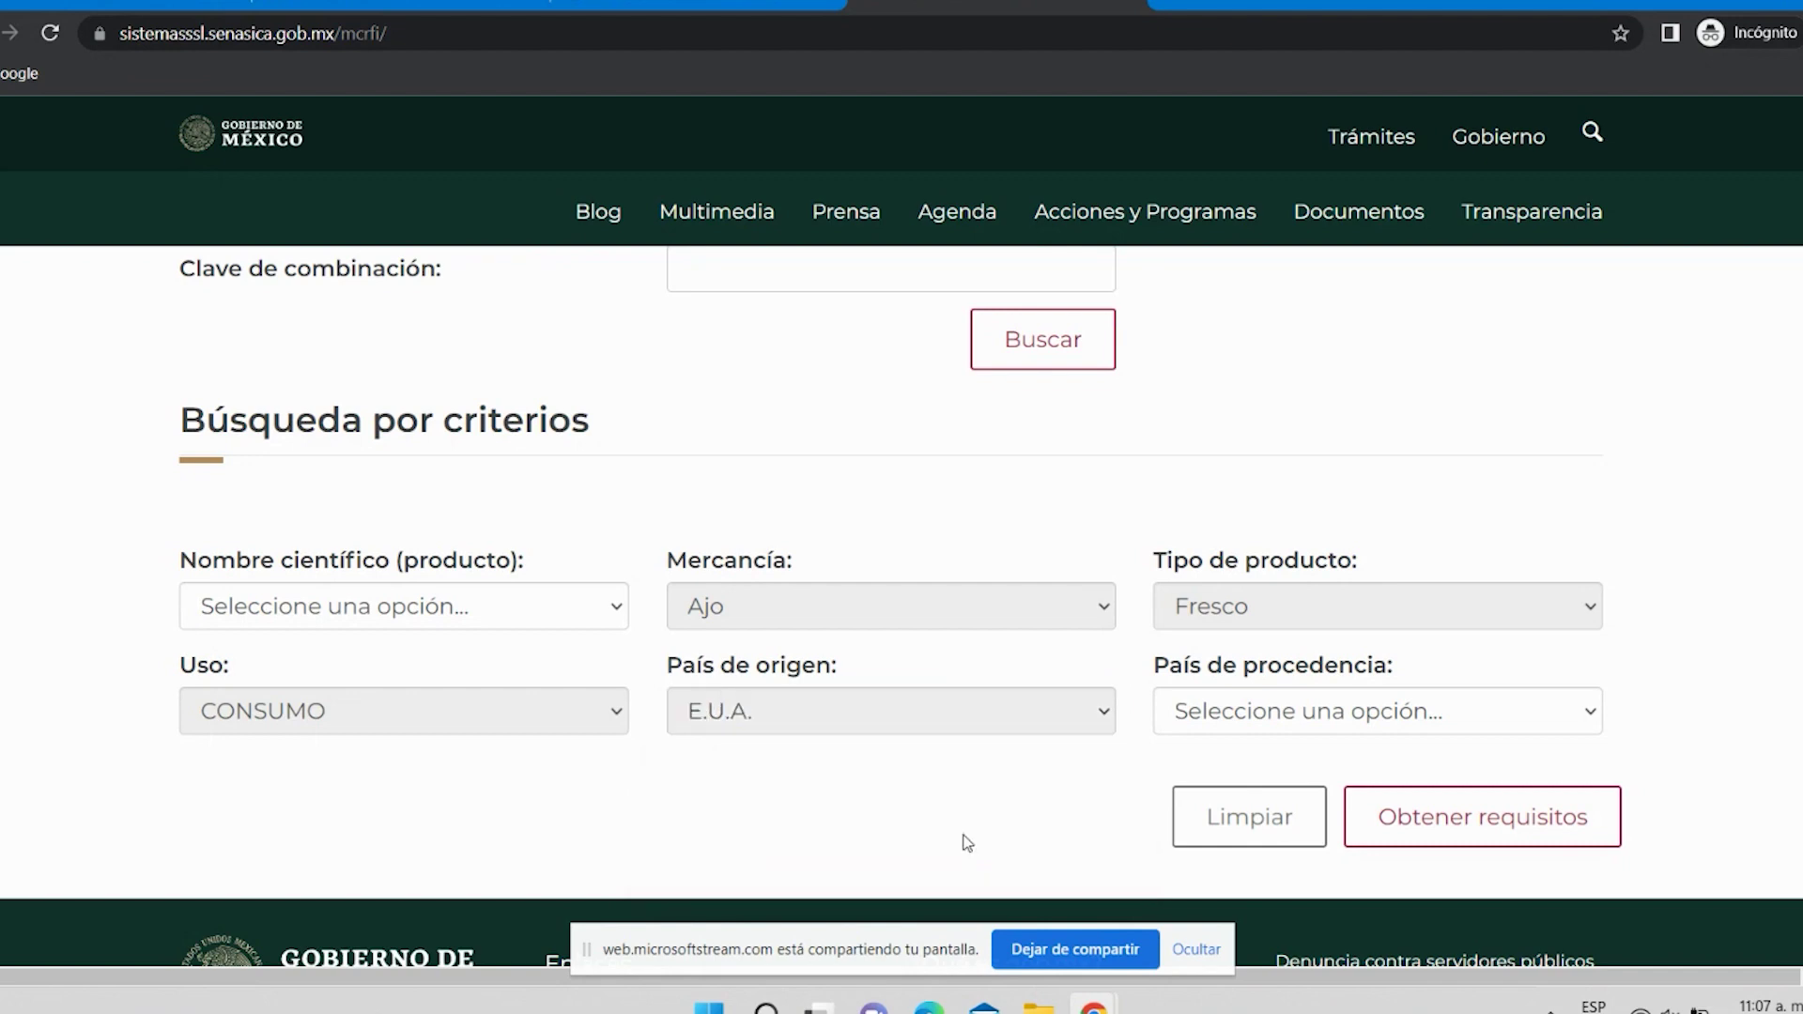
click(1594, 718)
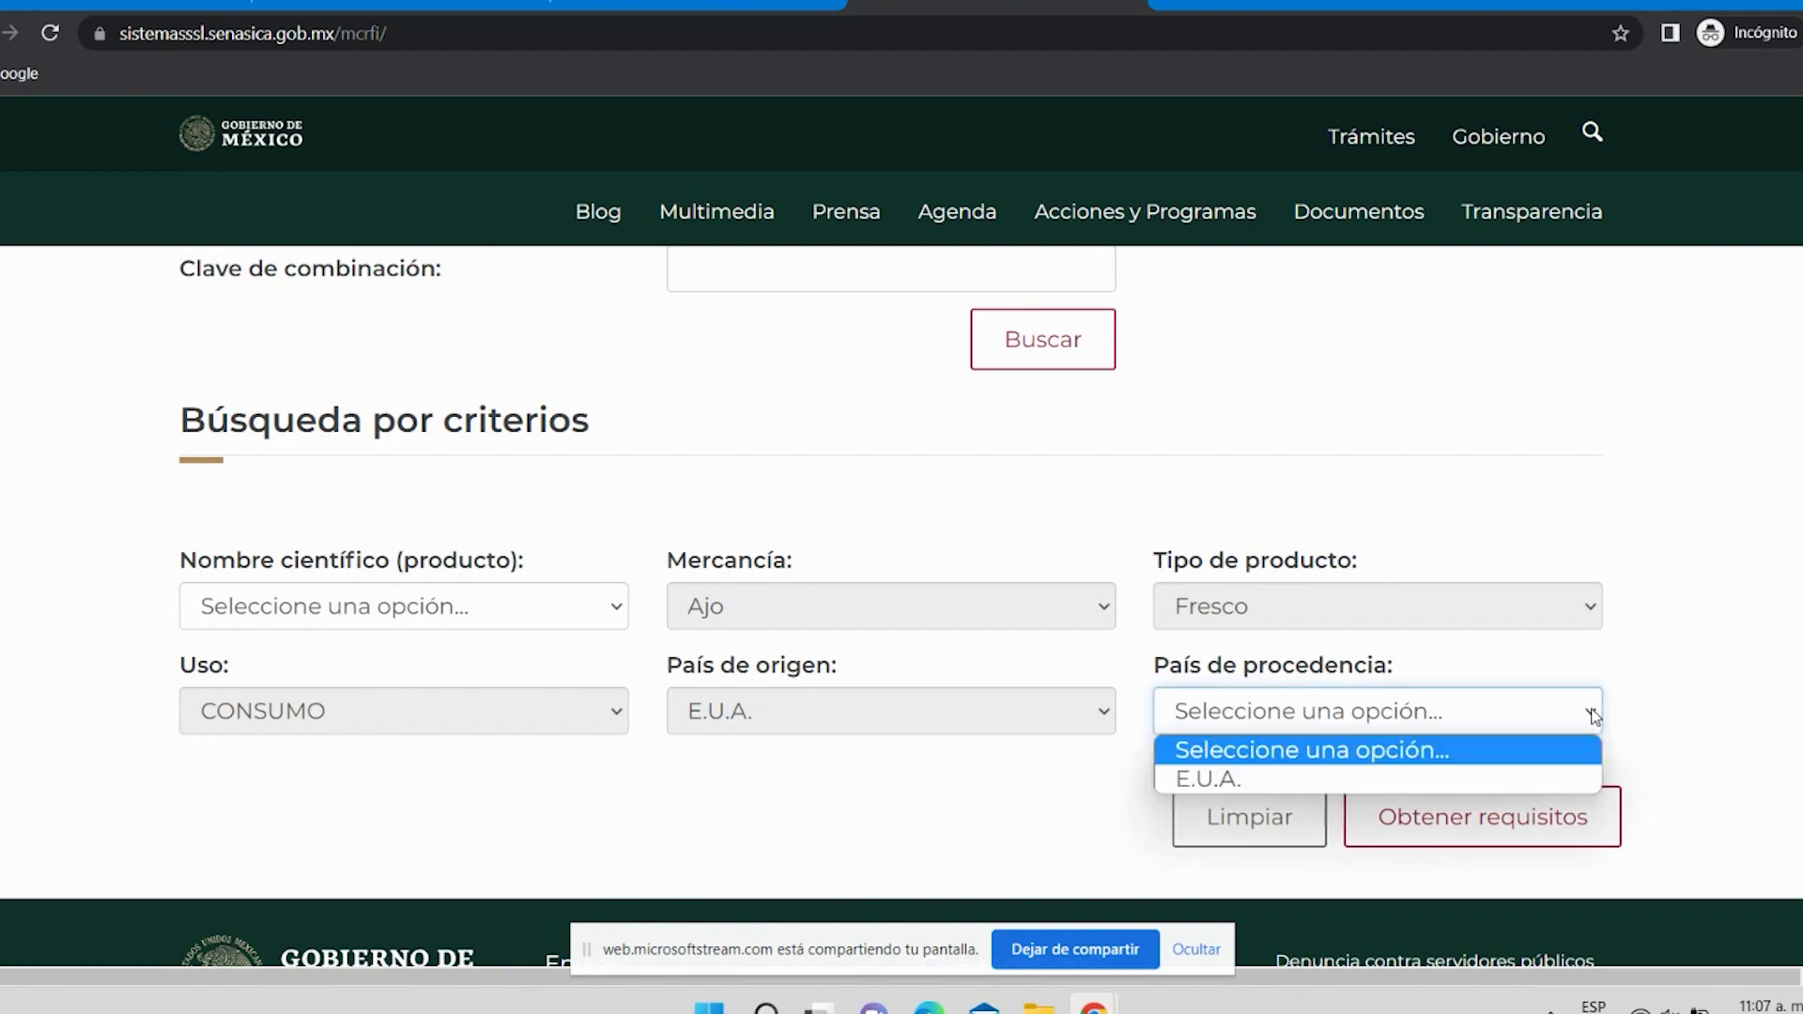
click(1481, 781)
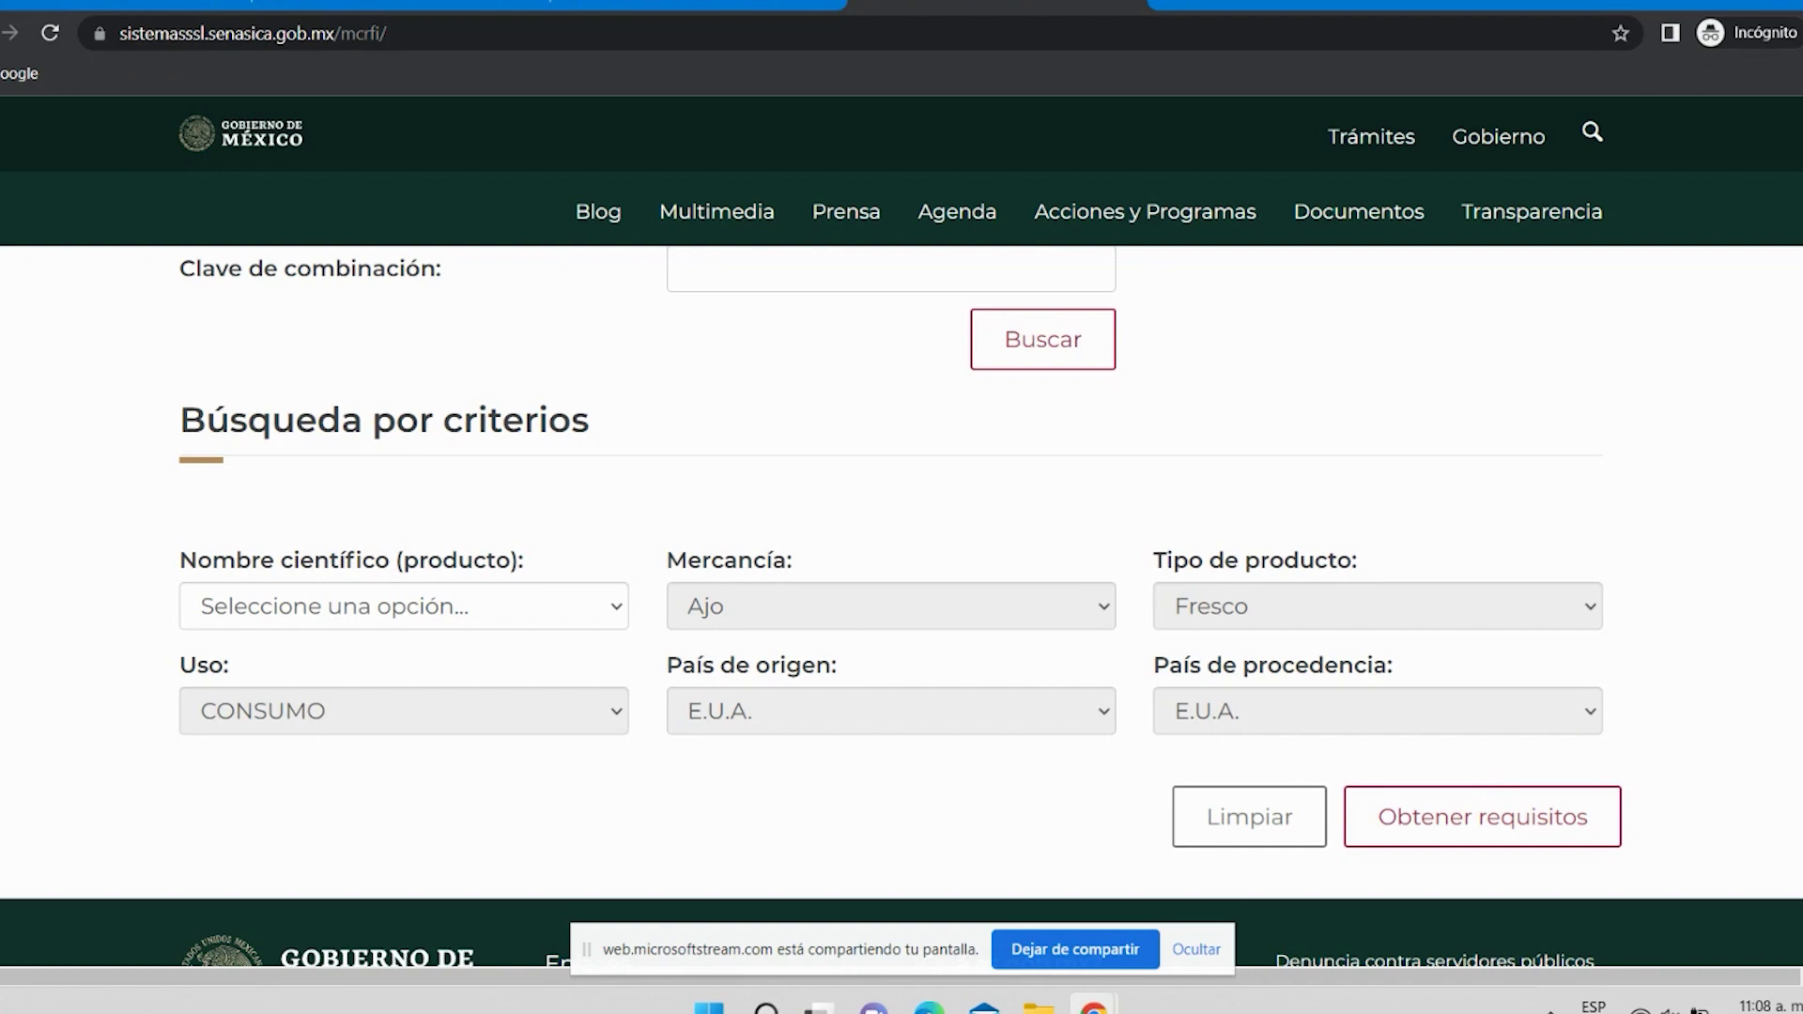
Step: Obtain the requirements for the selected garlic criteria and open the Detalle of the matching combination
scroll(1738, 611, down, 1)
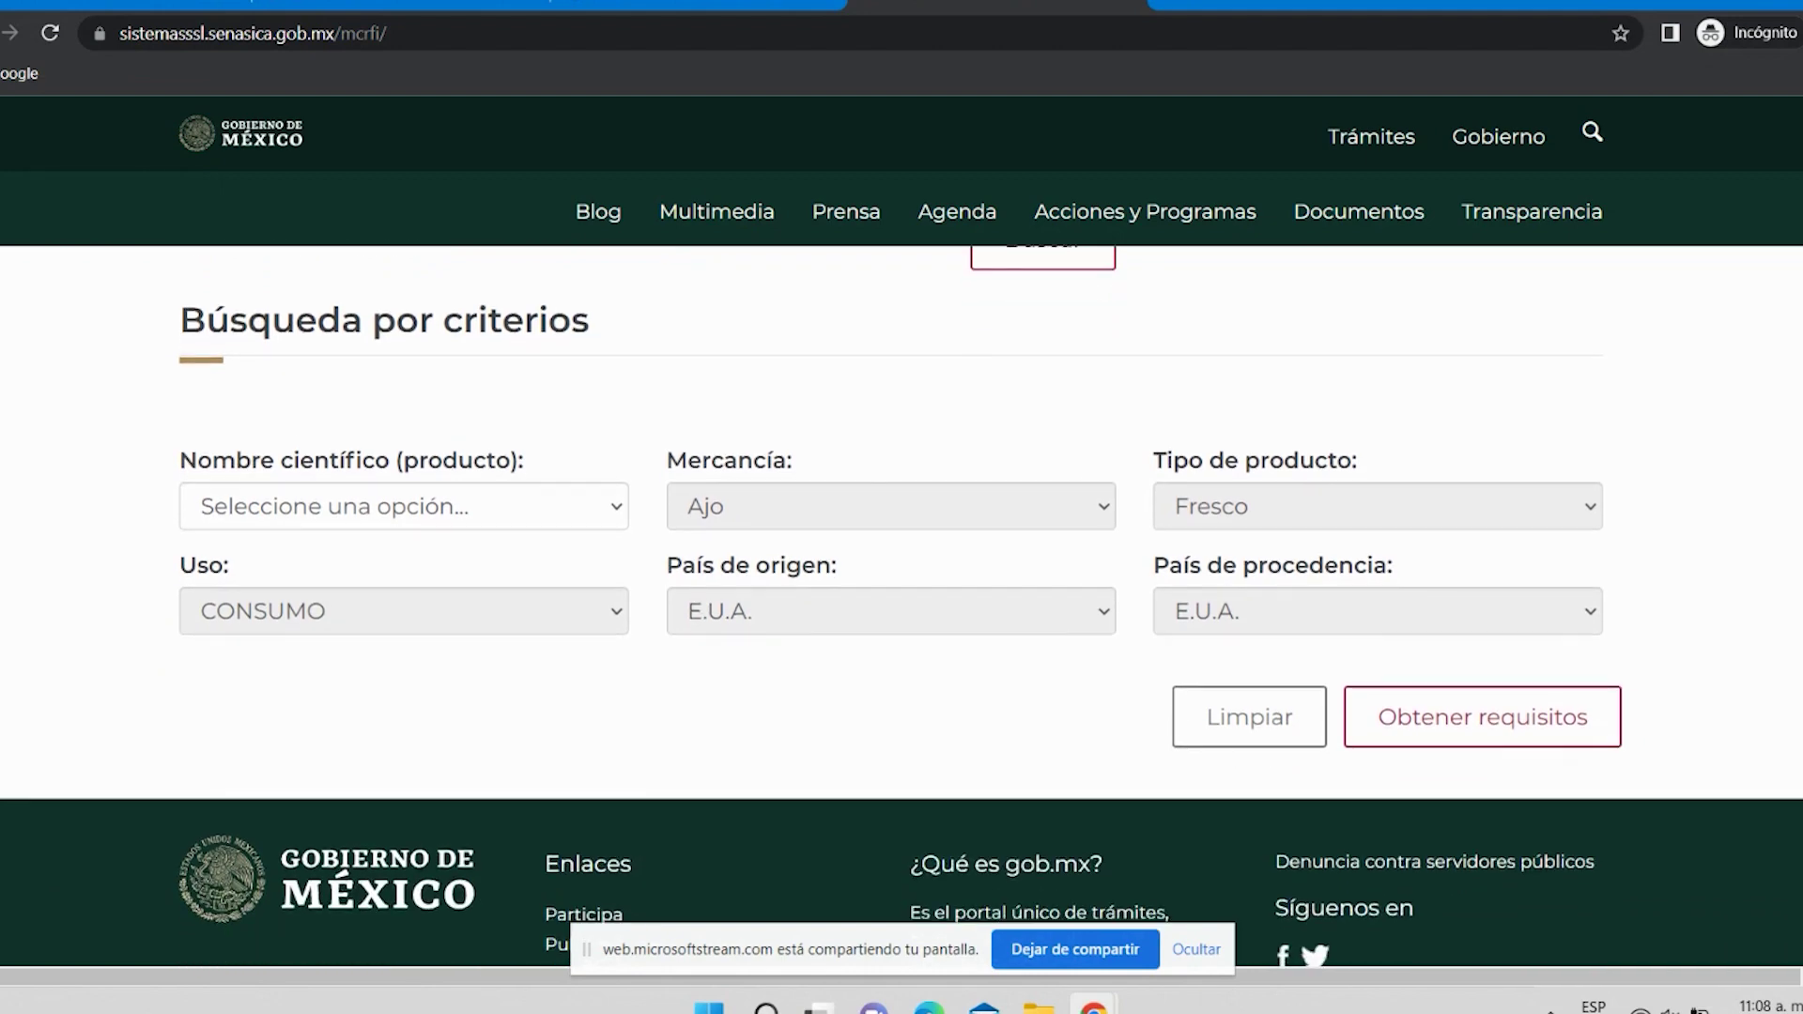
click(1507, 728)
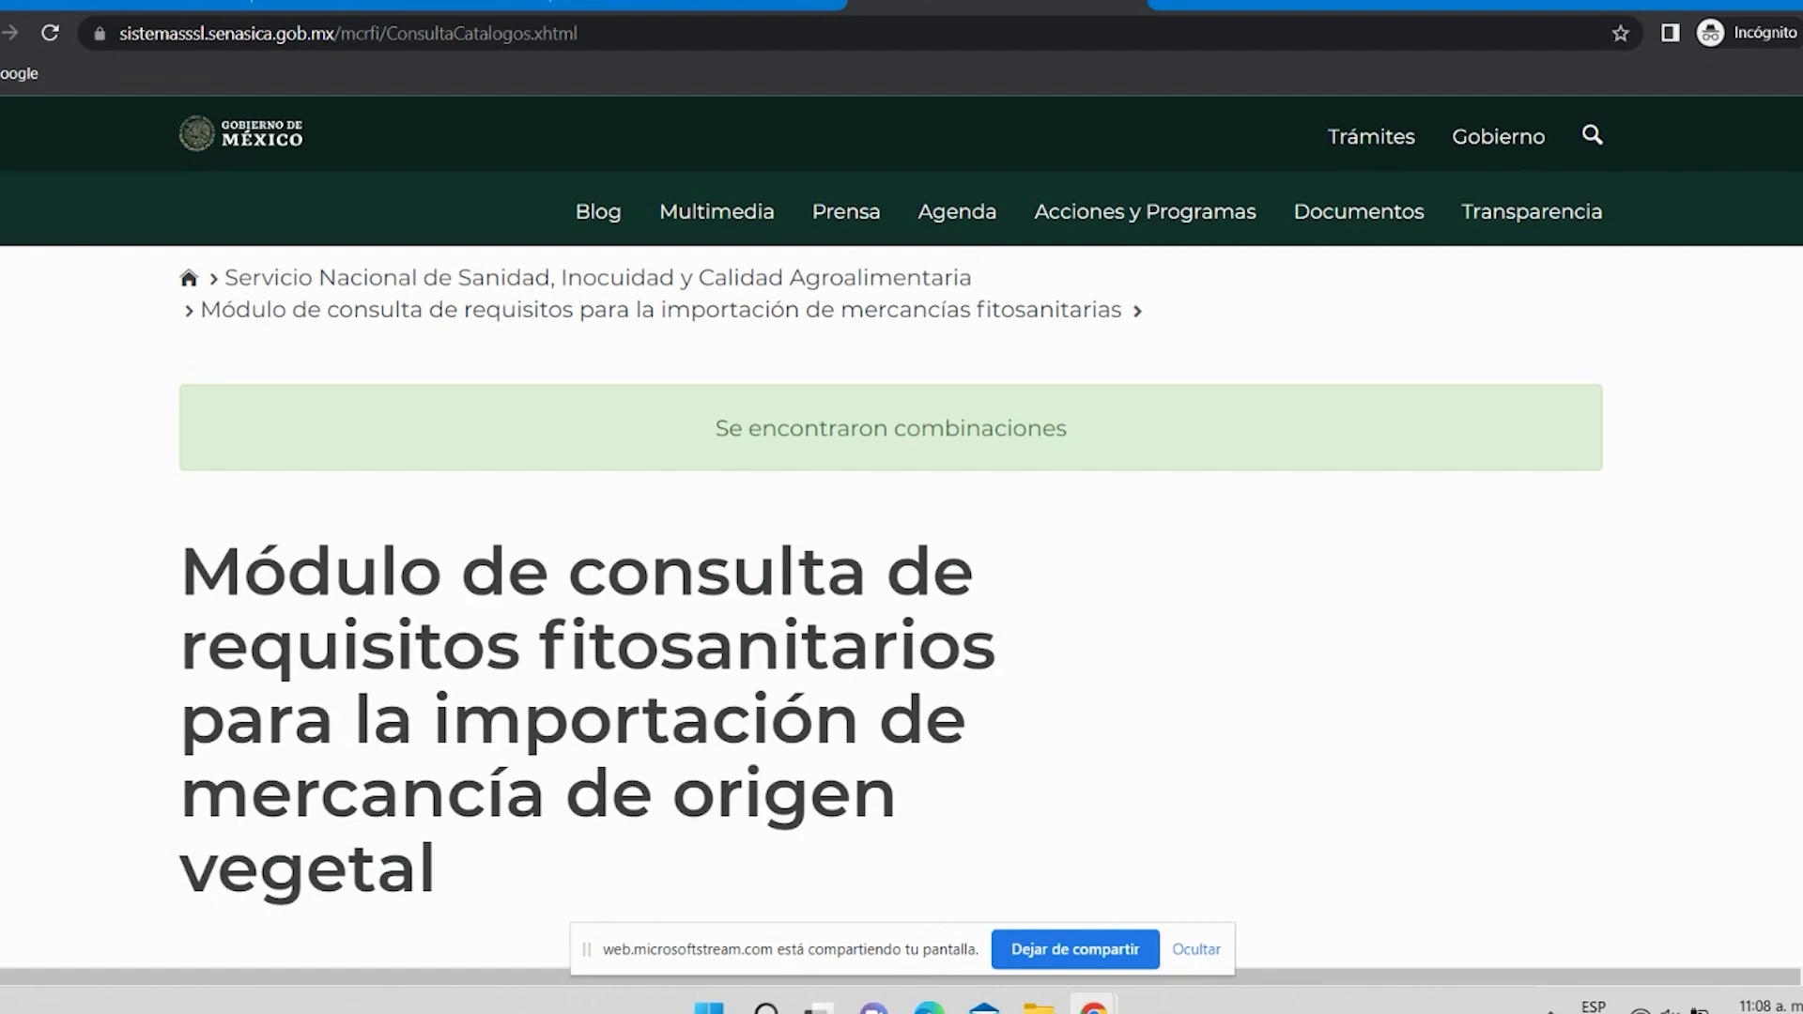
scroll(890, 577, down, 4)
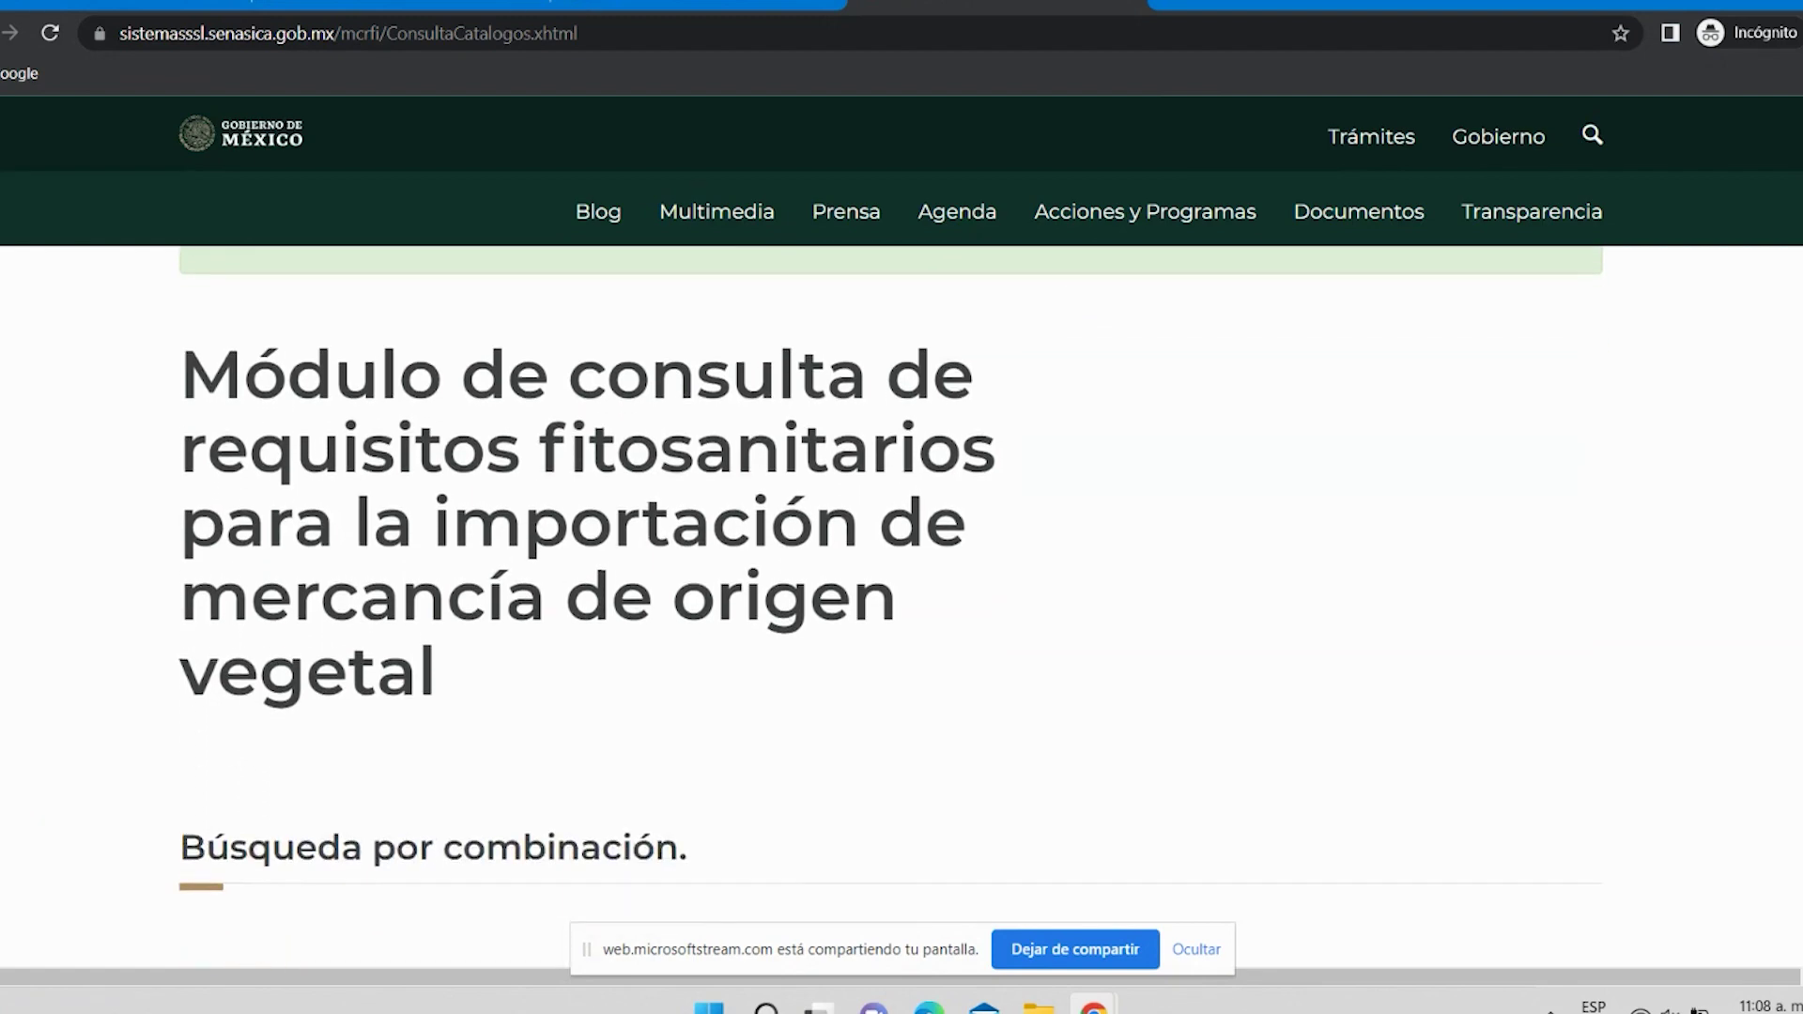
scroll(890, 578, down, 3)
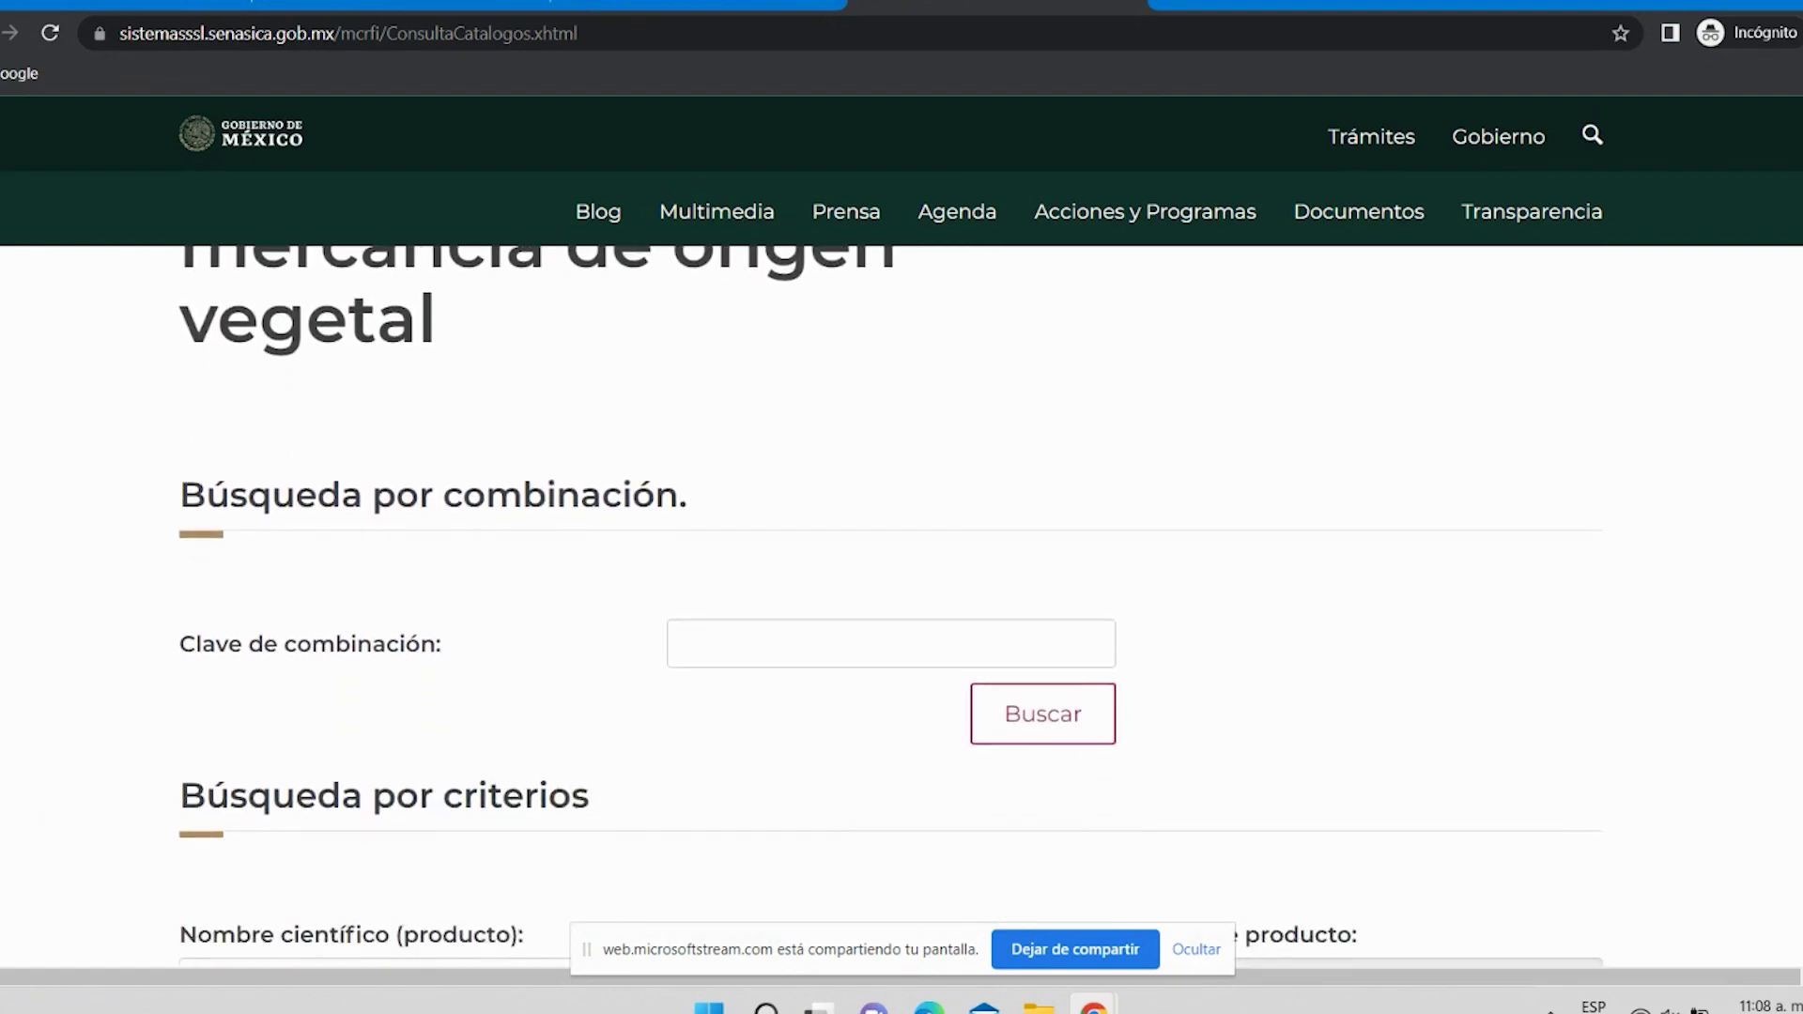
scroll(890, 578, down, 5)
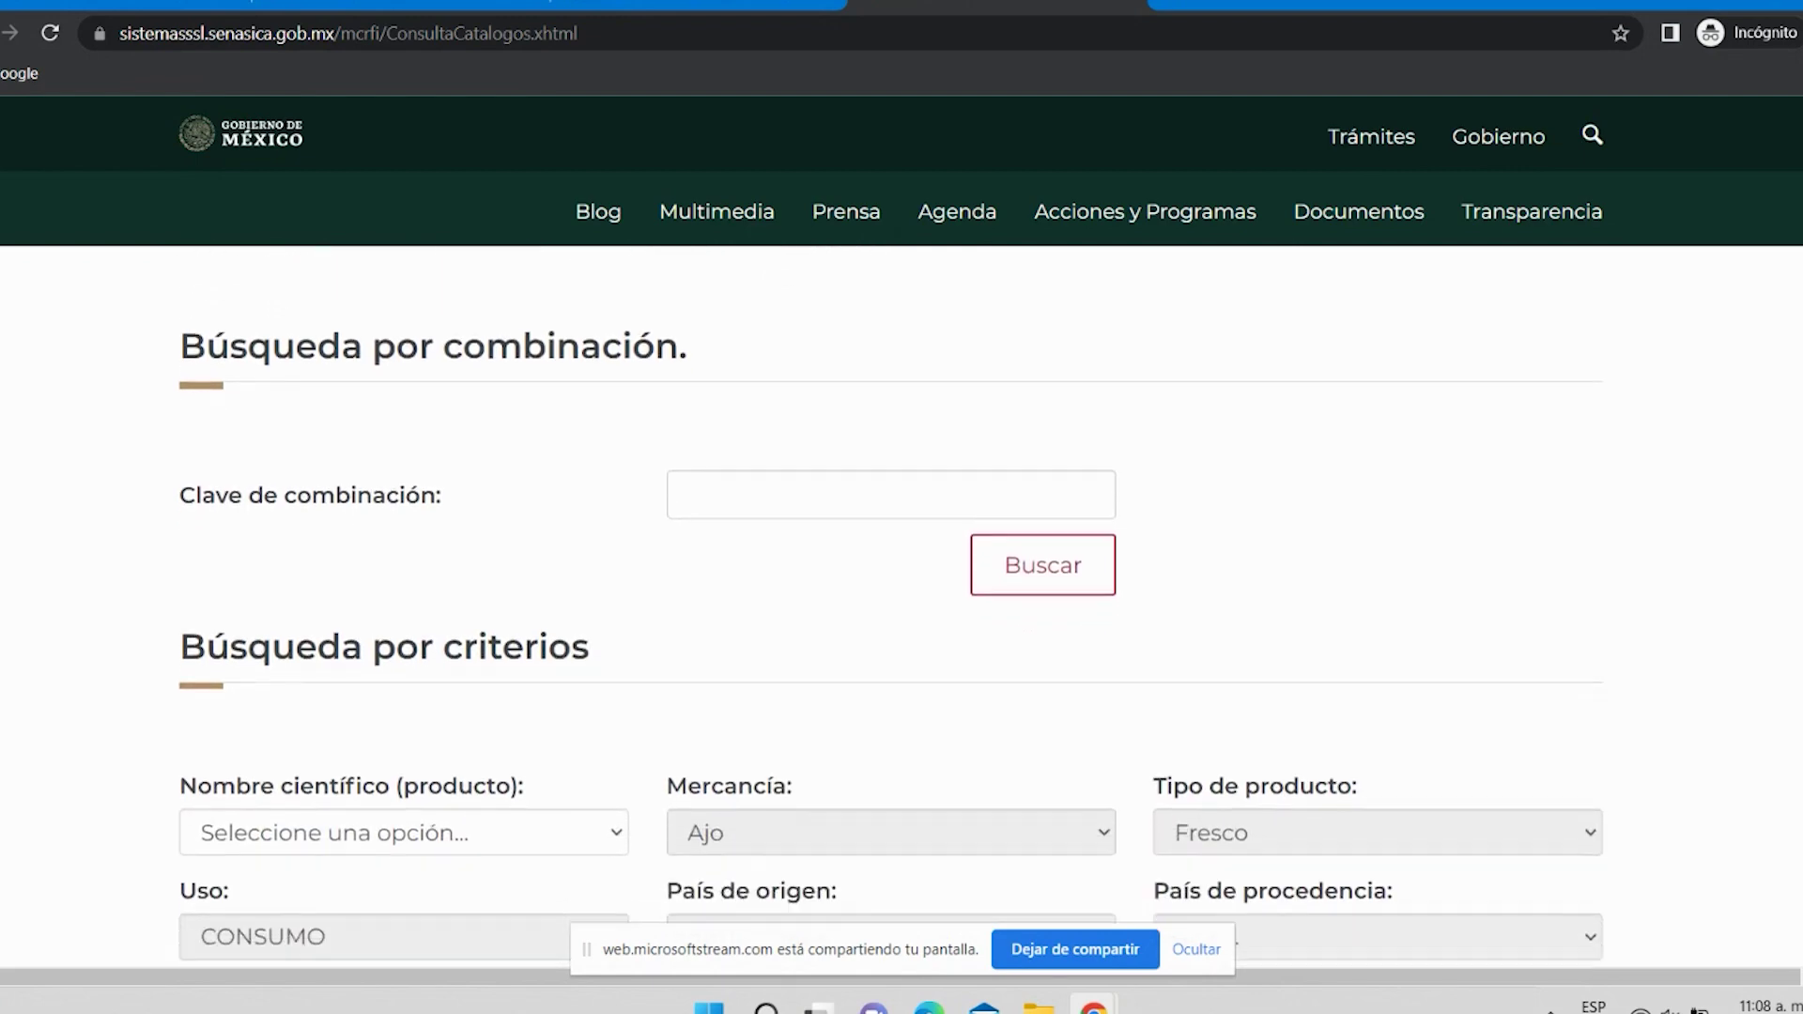
scroll(891, 578, down, 4)
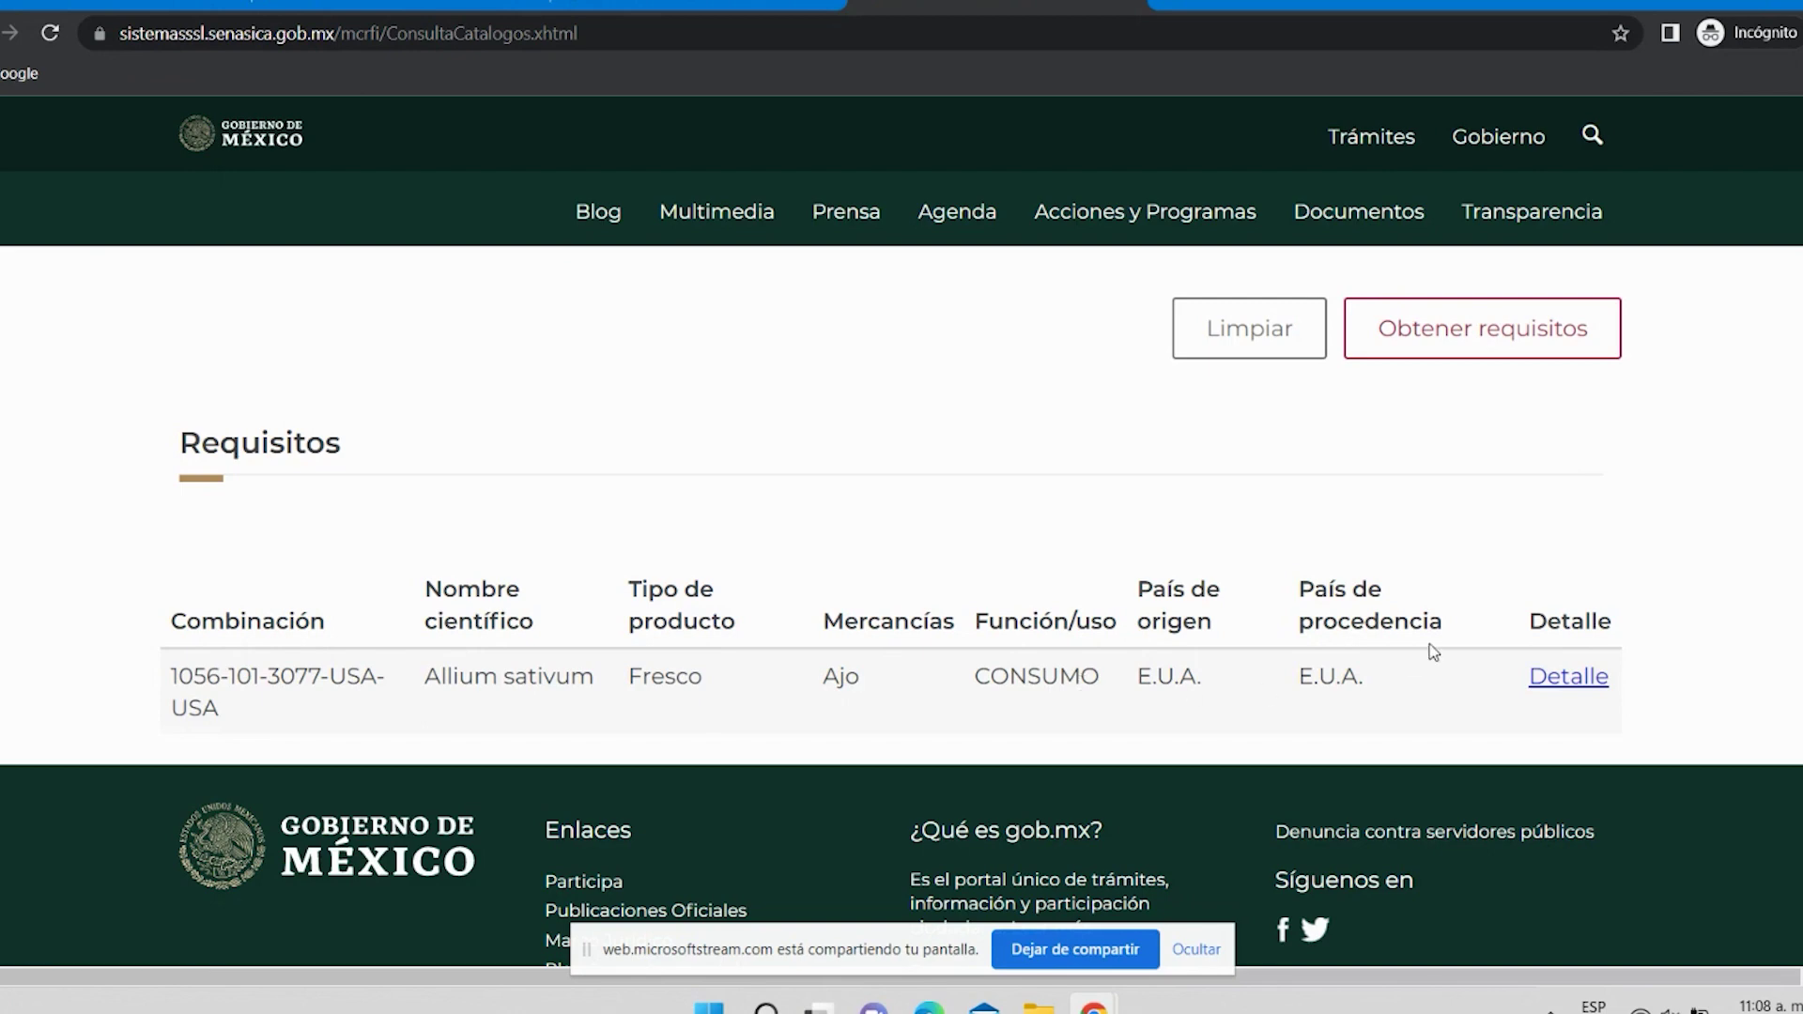
click(1566, 678)
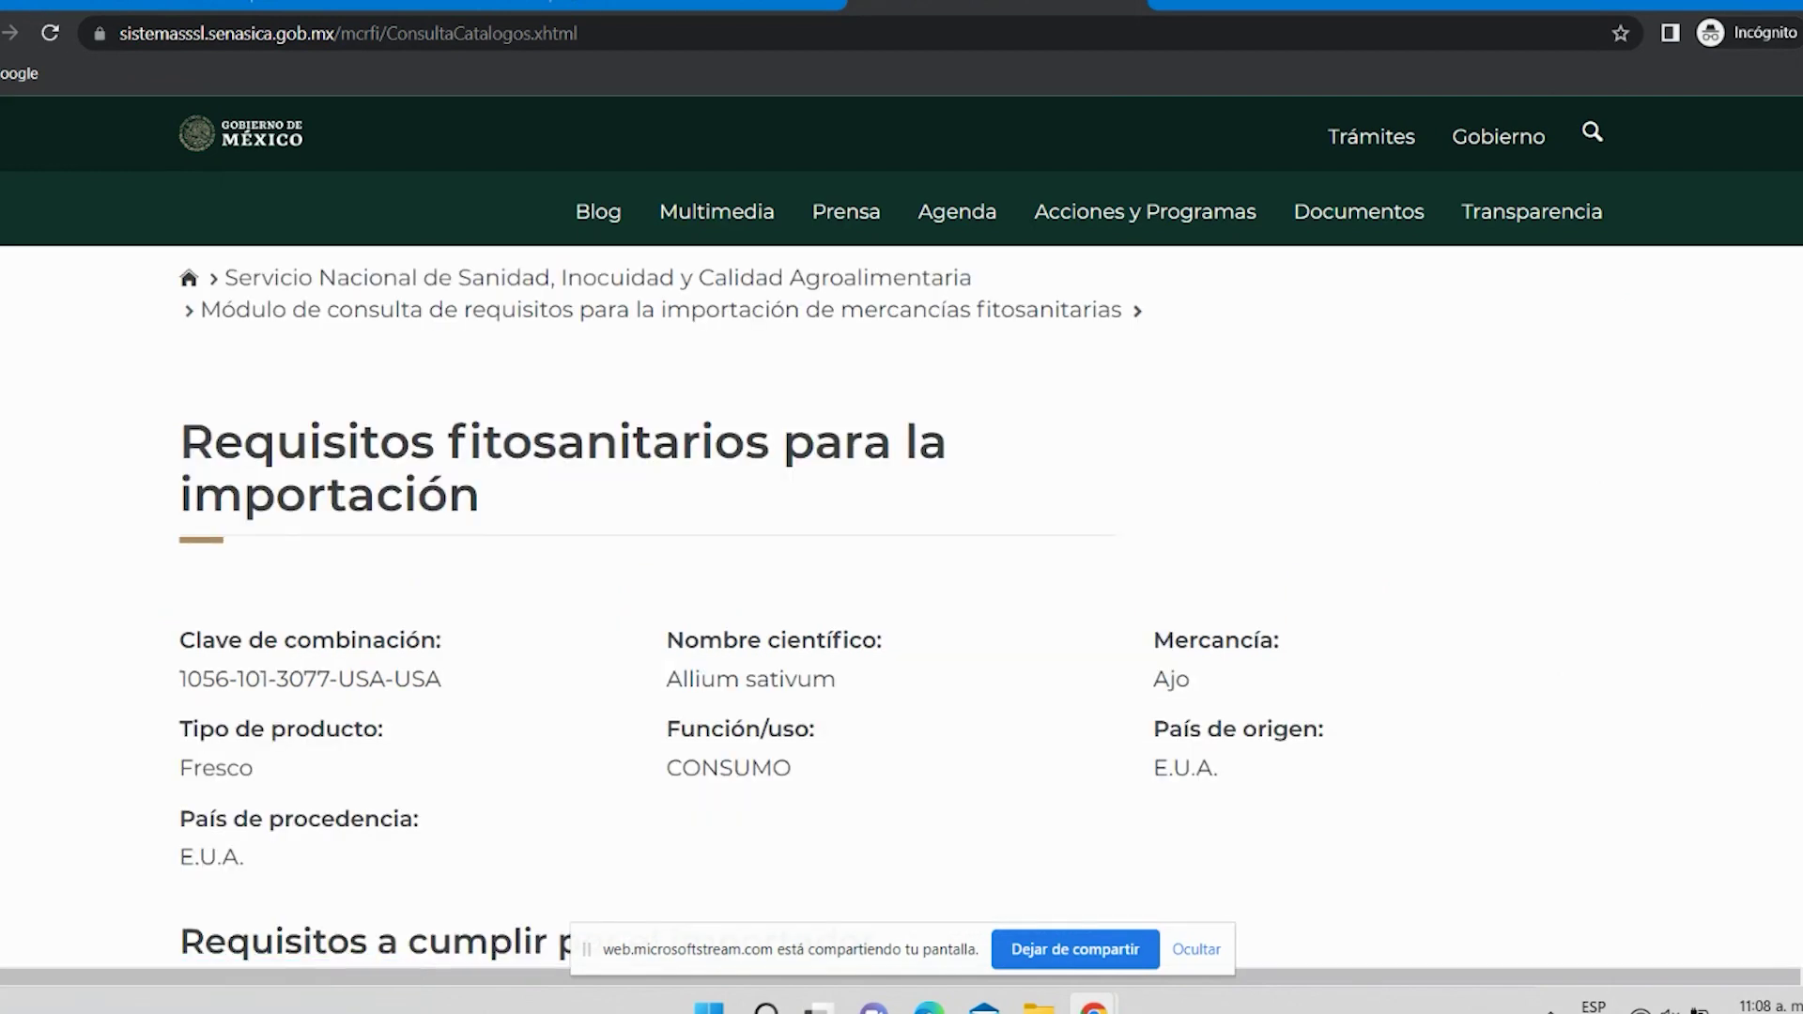
Step: Review the importer's phytosanitary requirements for garlic, the Puntos de entrada and the Publicación section
scroll(901, 563, down, 3)
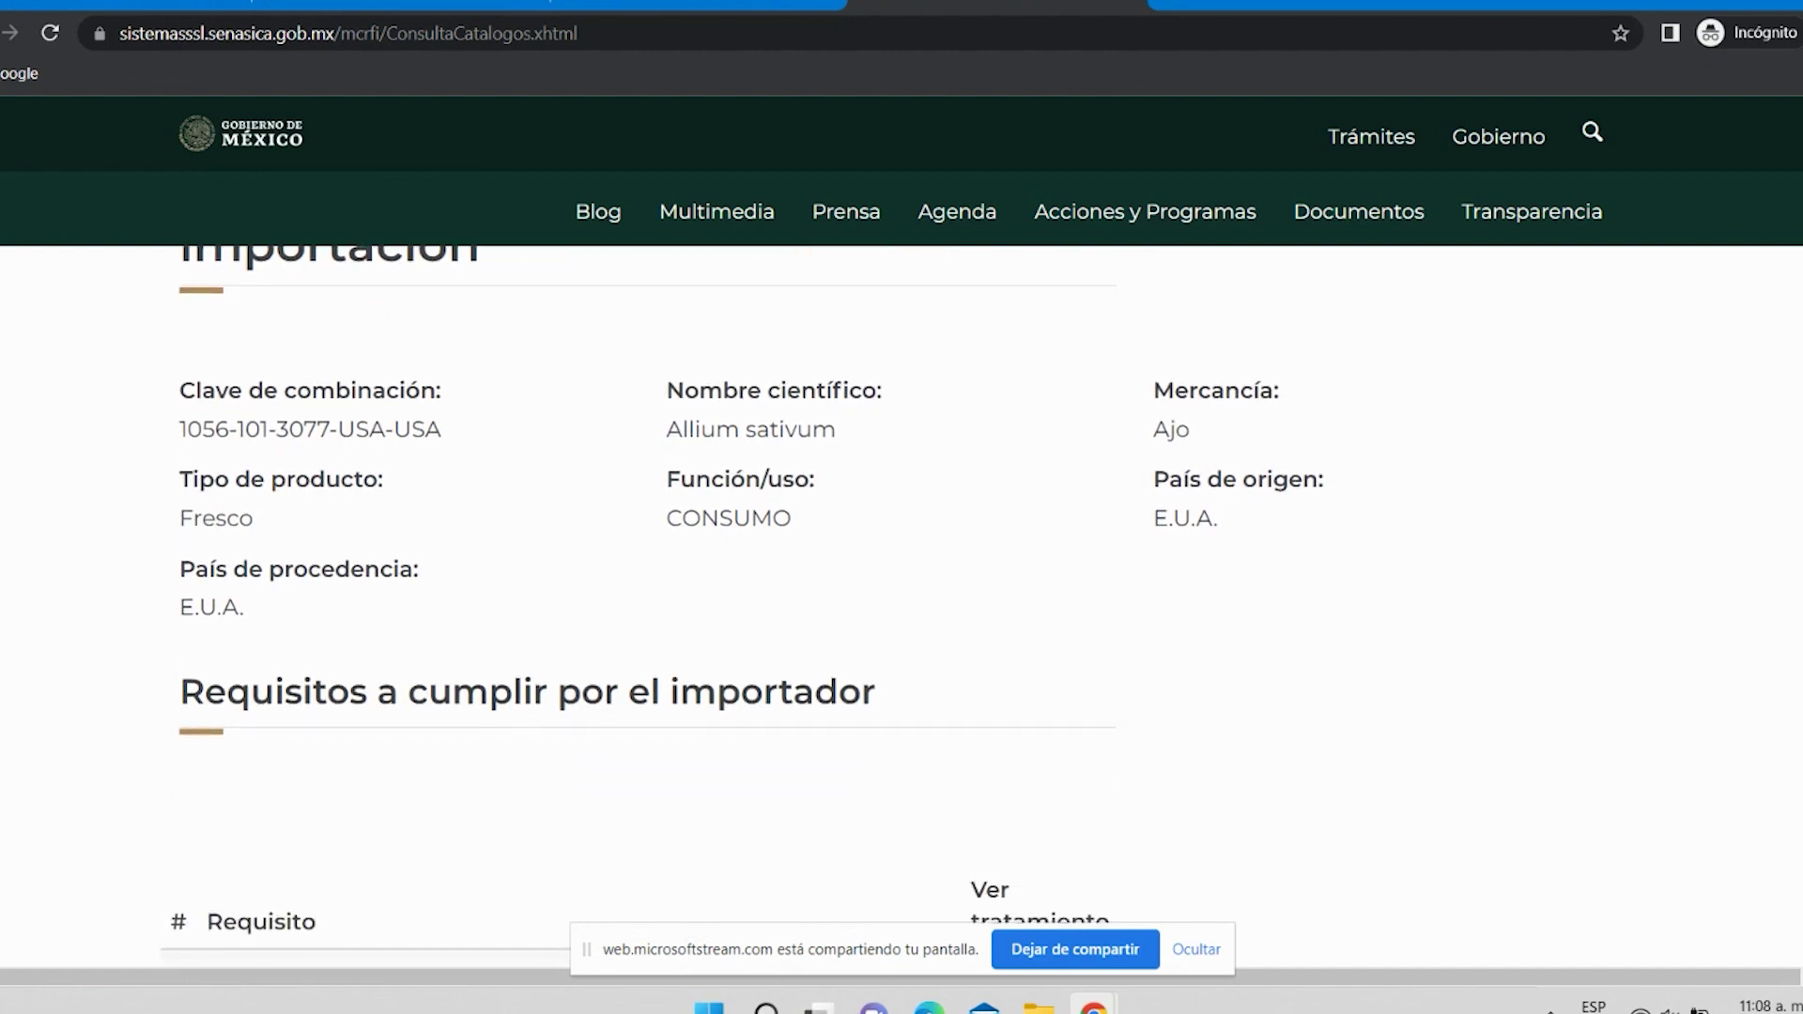
scroll(902, 563, down, 1)
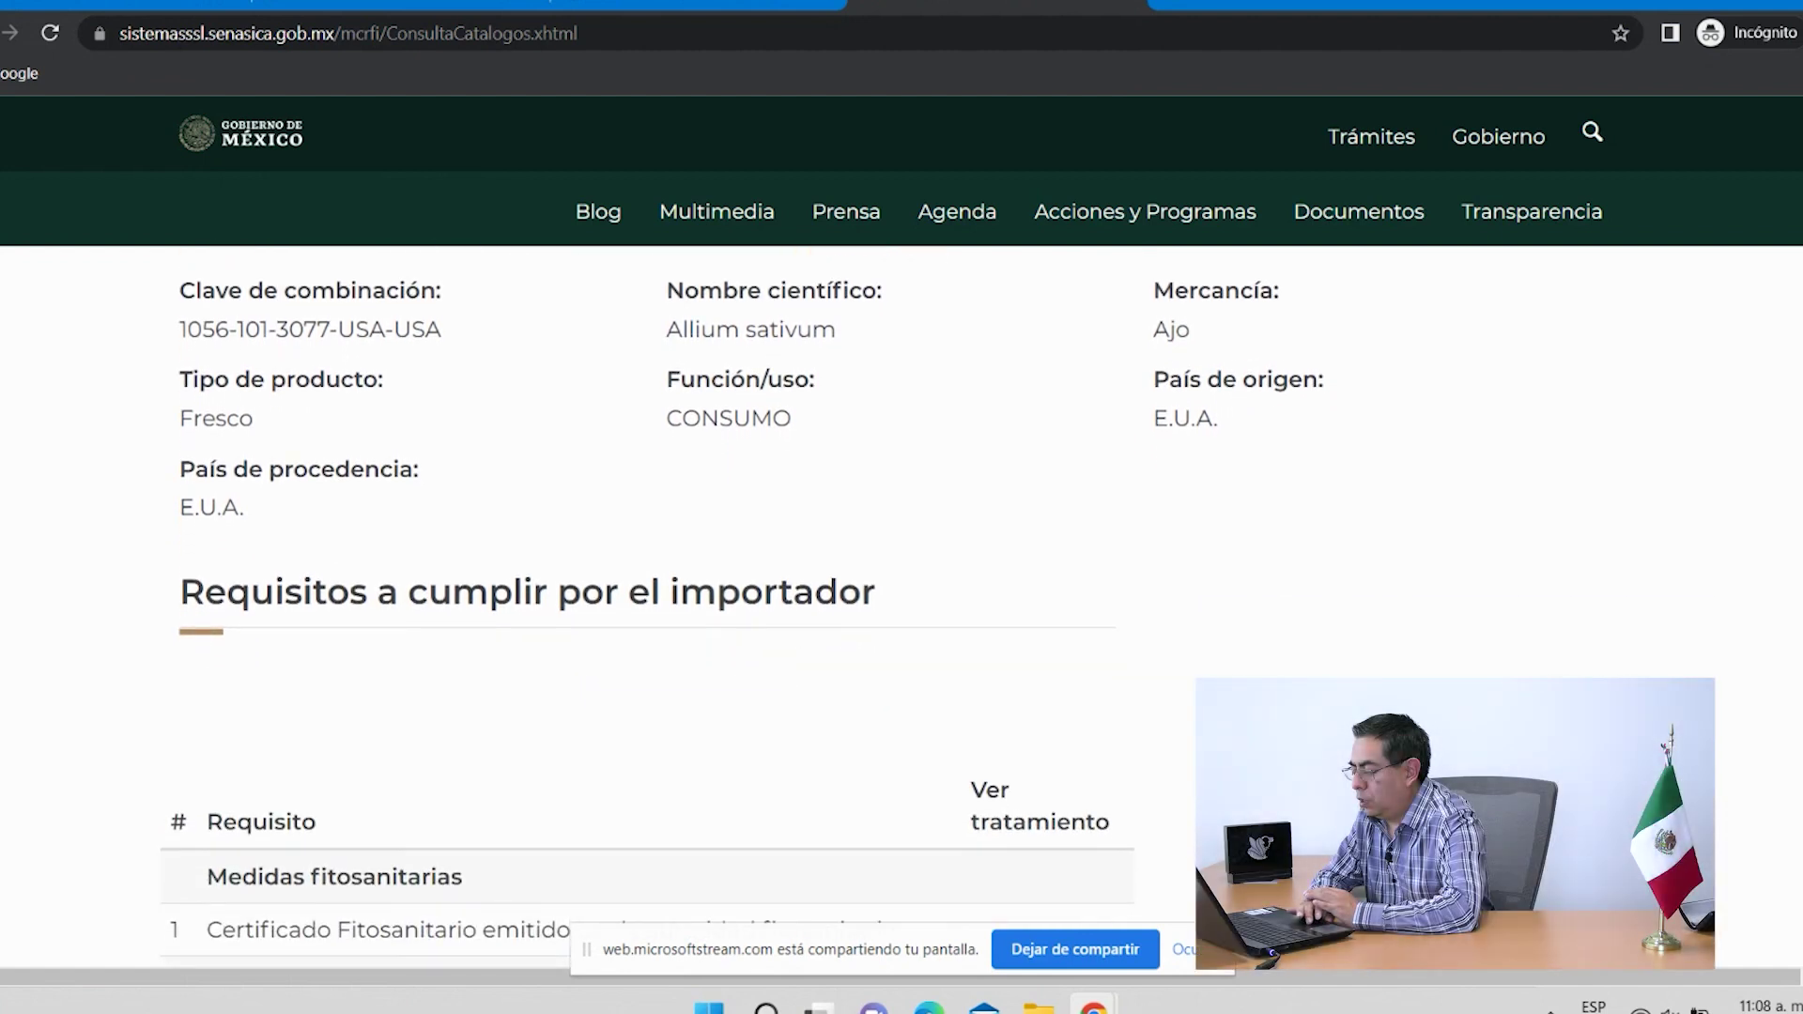
scroll(648, 611, down, 1)
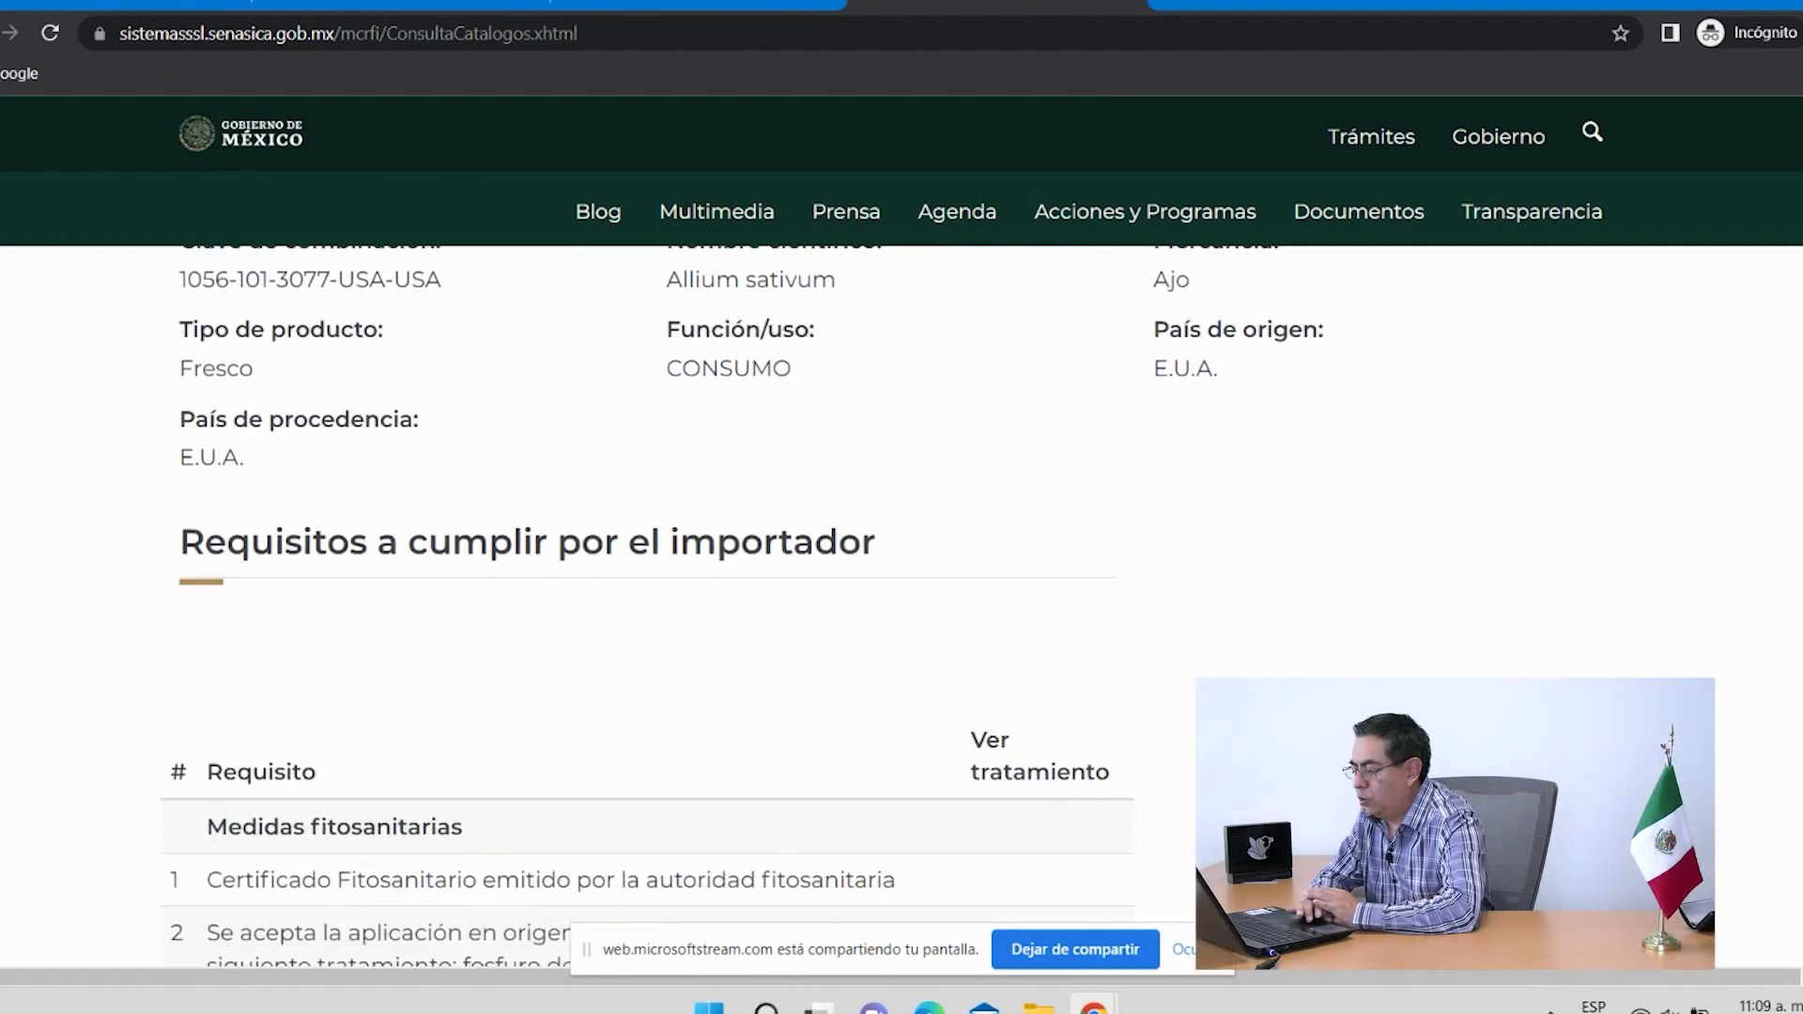
scroll(648, 611, down, 3)
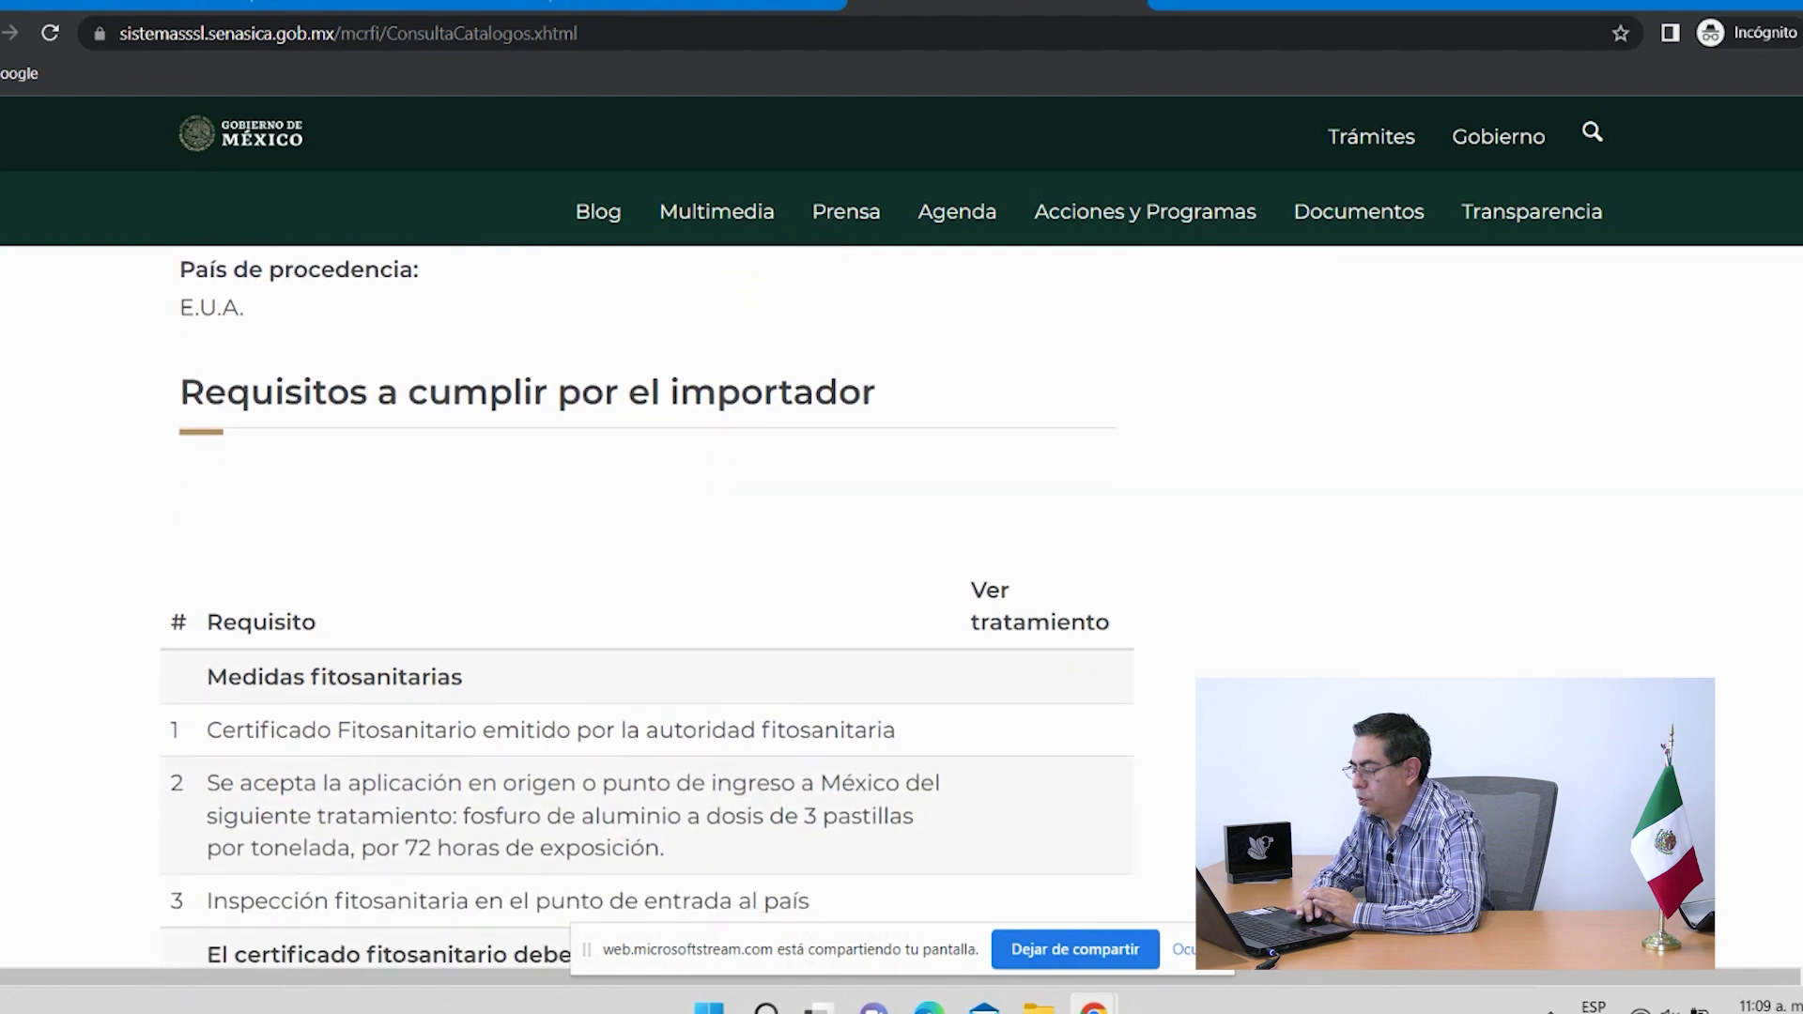
scroll(648, 611, down, 2)
scroll(648, 610, down, 3)
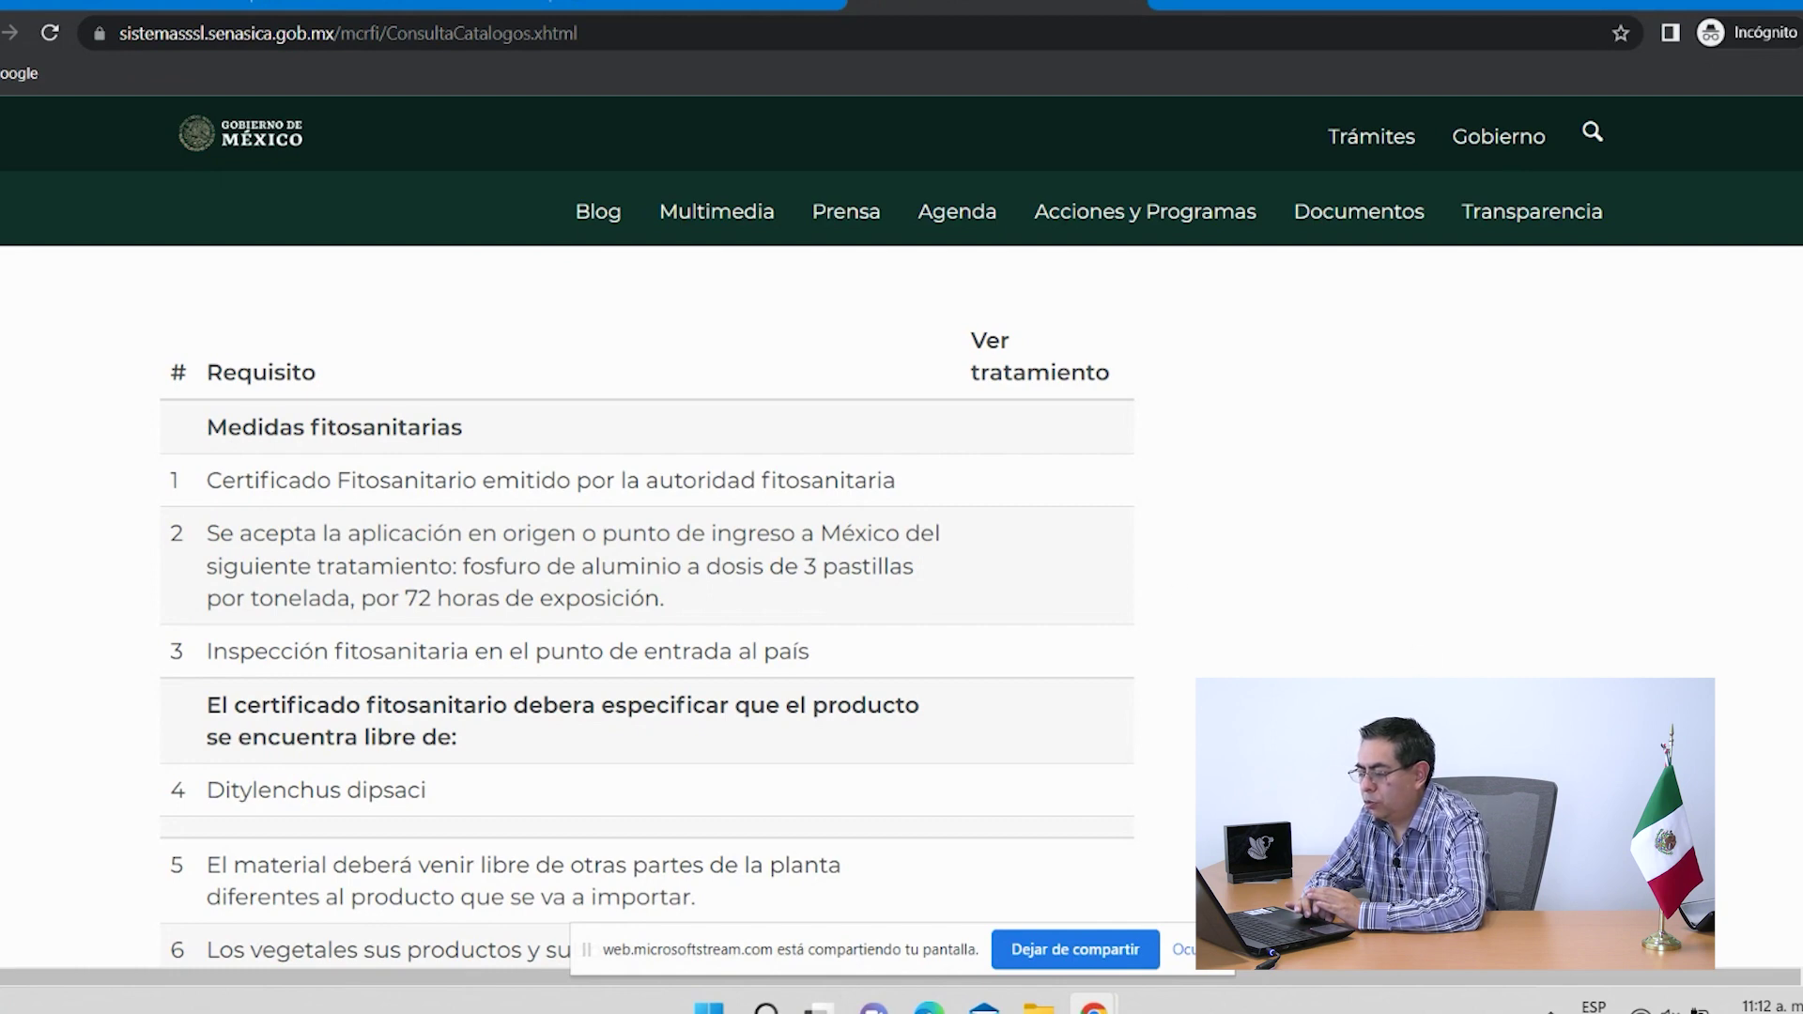
scroll(648, 628, down, 1)
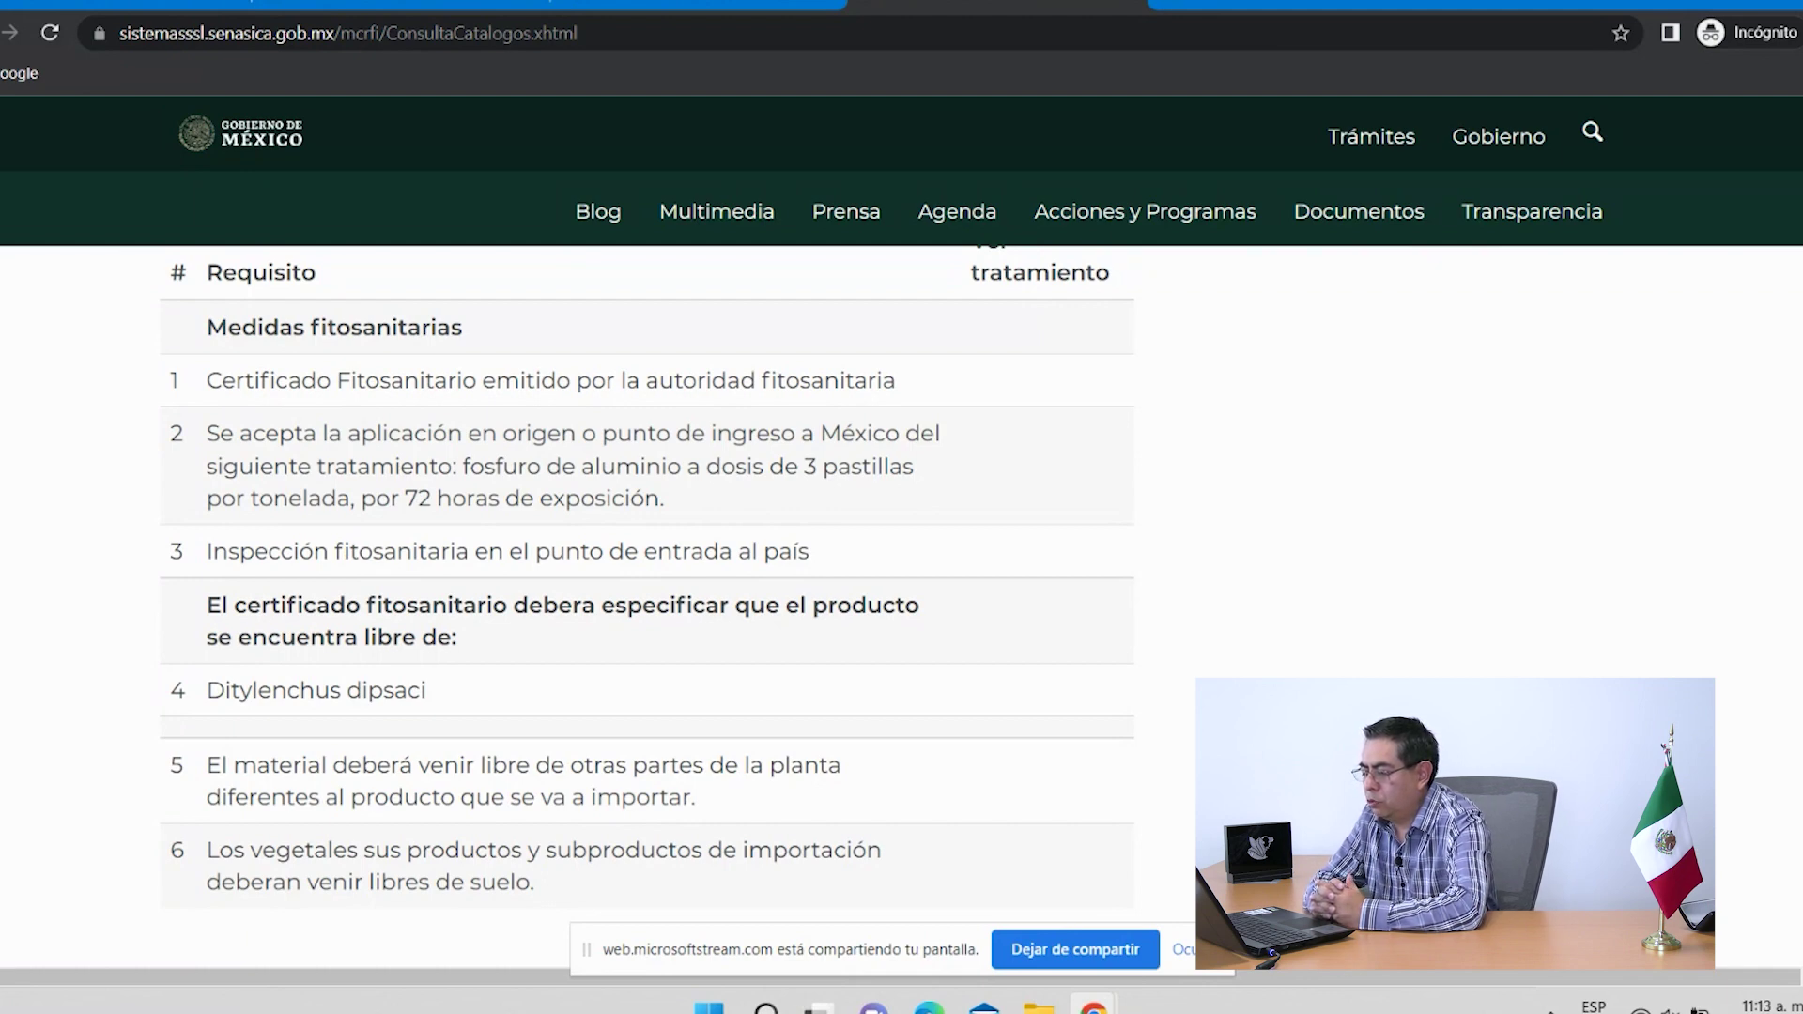
scroll(648, 564, down, 2)
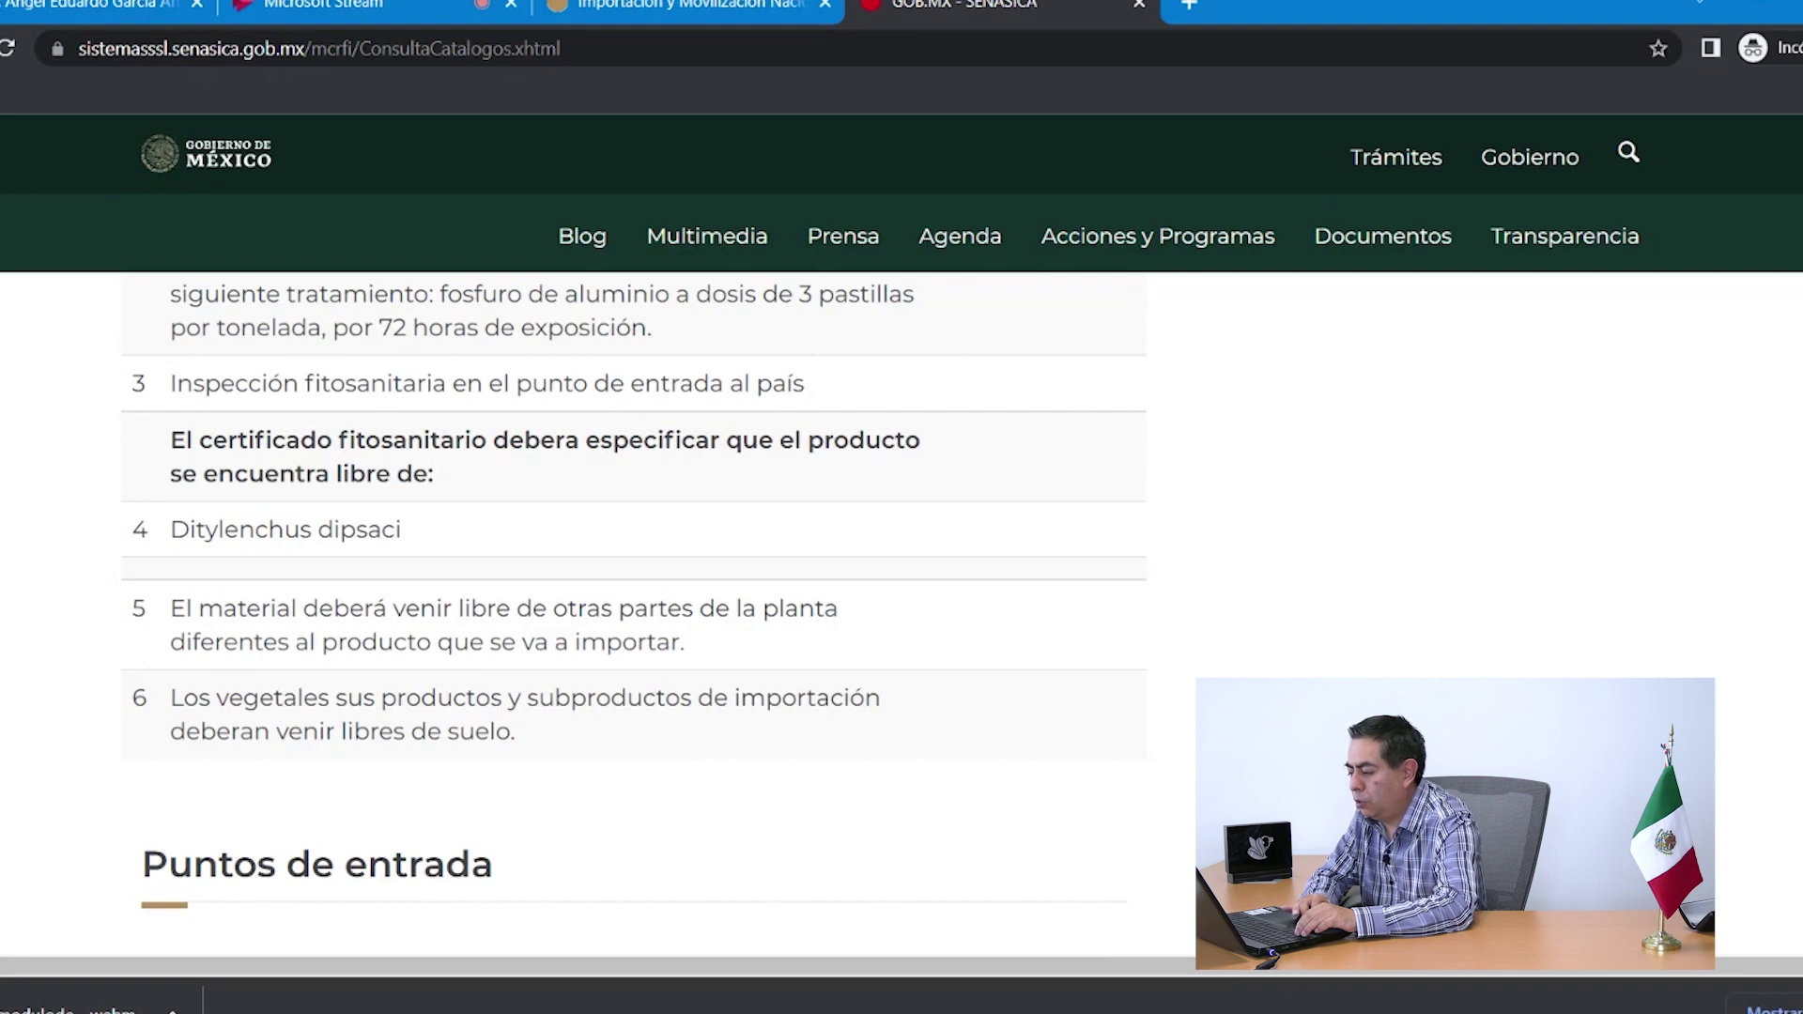
scroll(634, 592, down, 3)
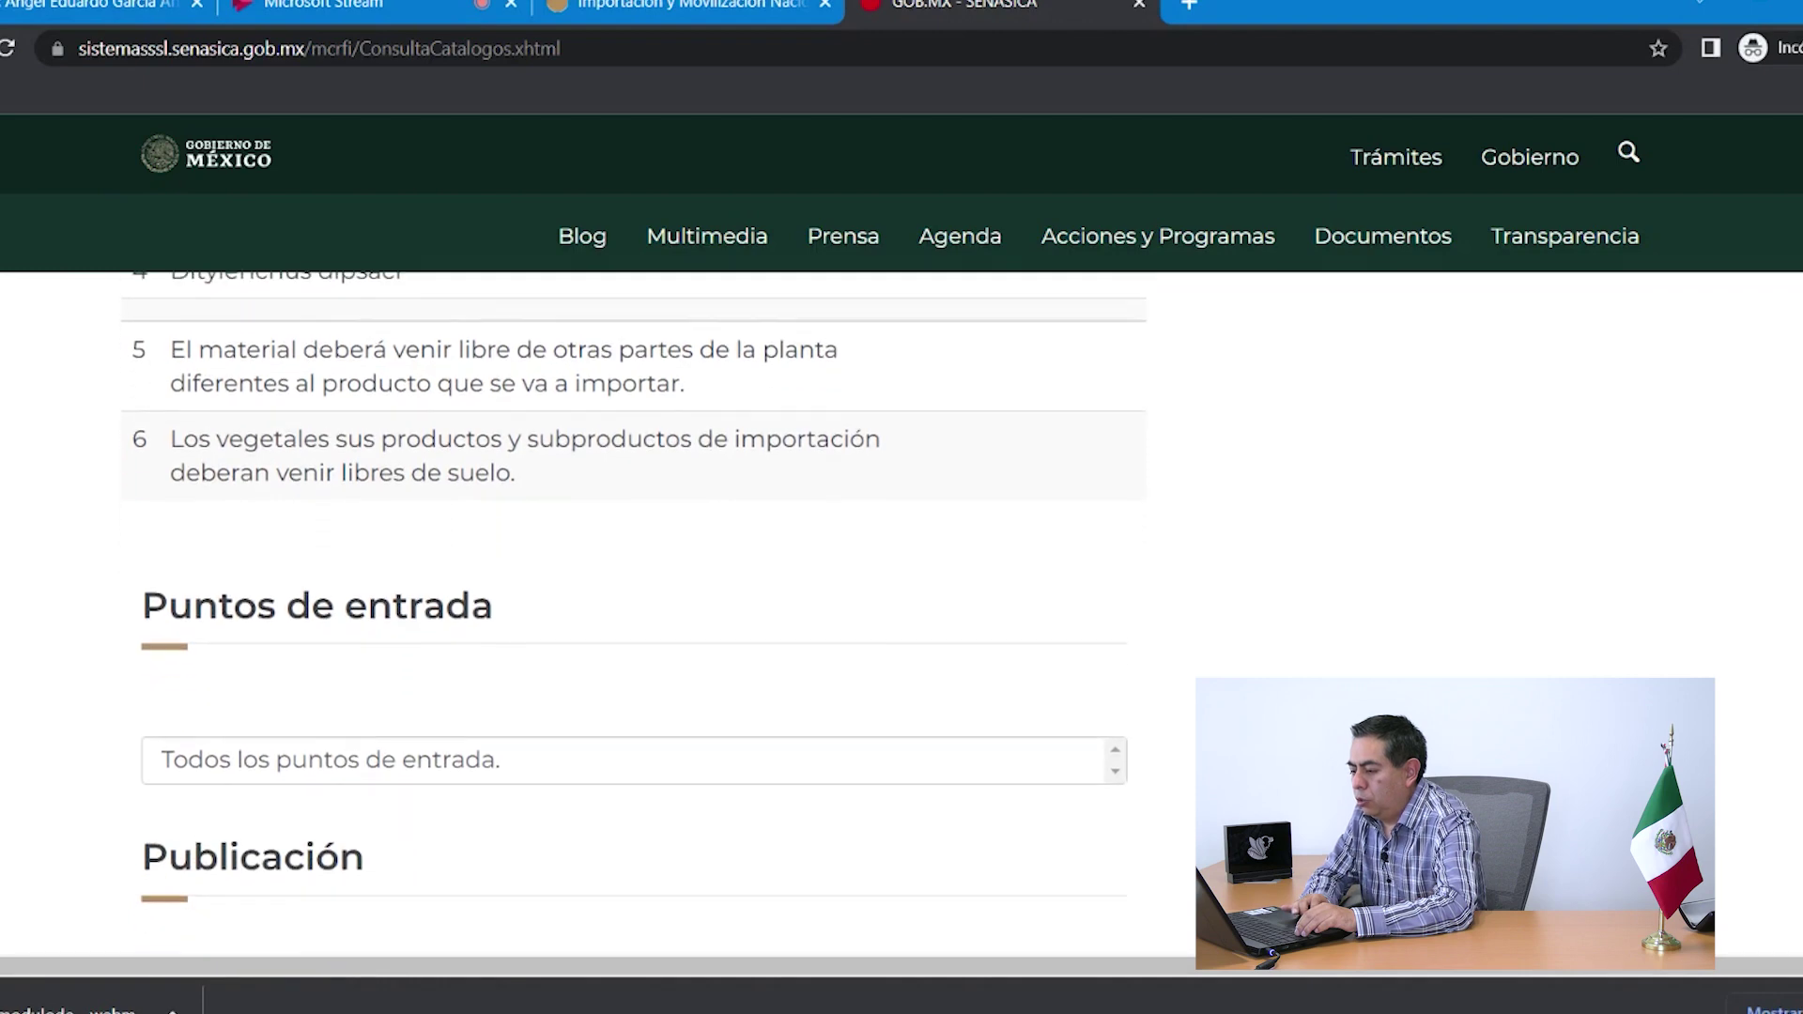
scroll(634, 592, down, 1)
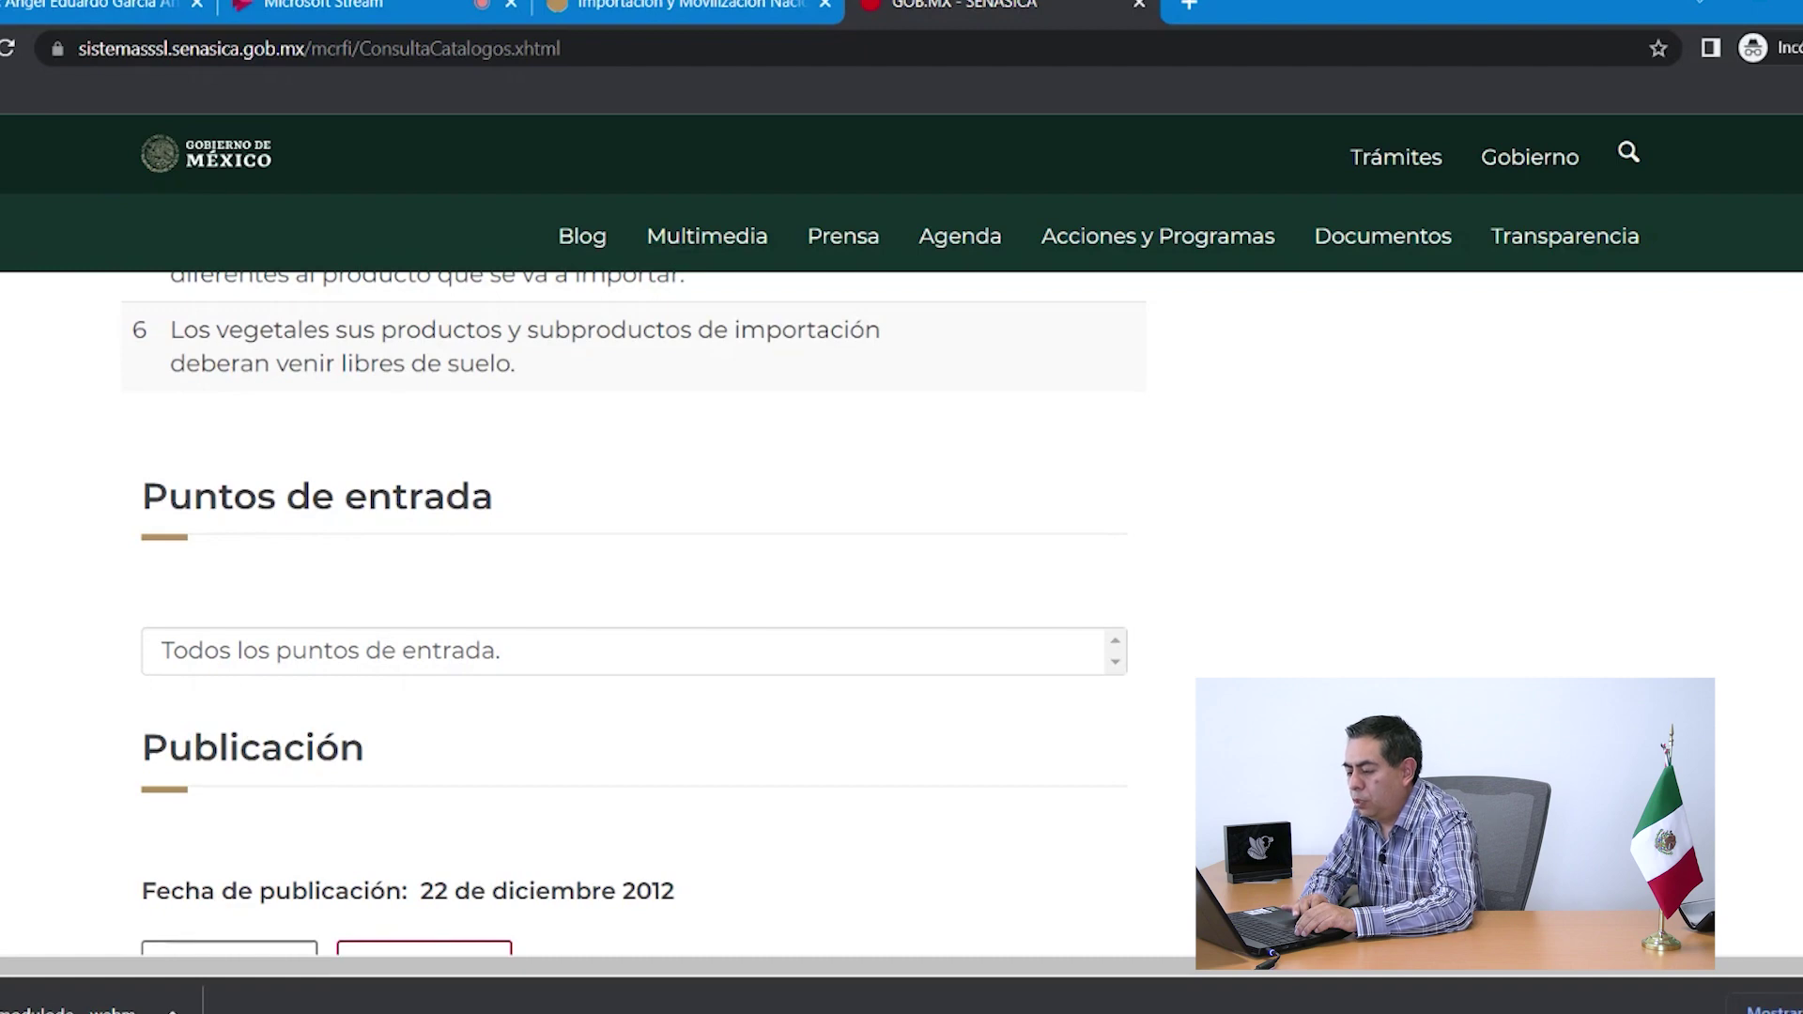
scroll(634, 591, down, 1)
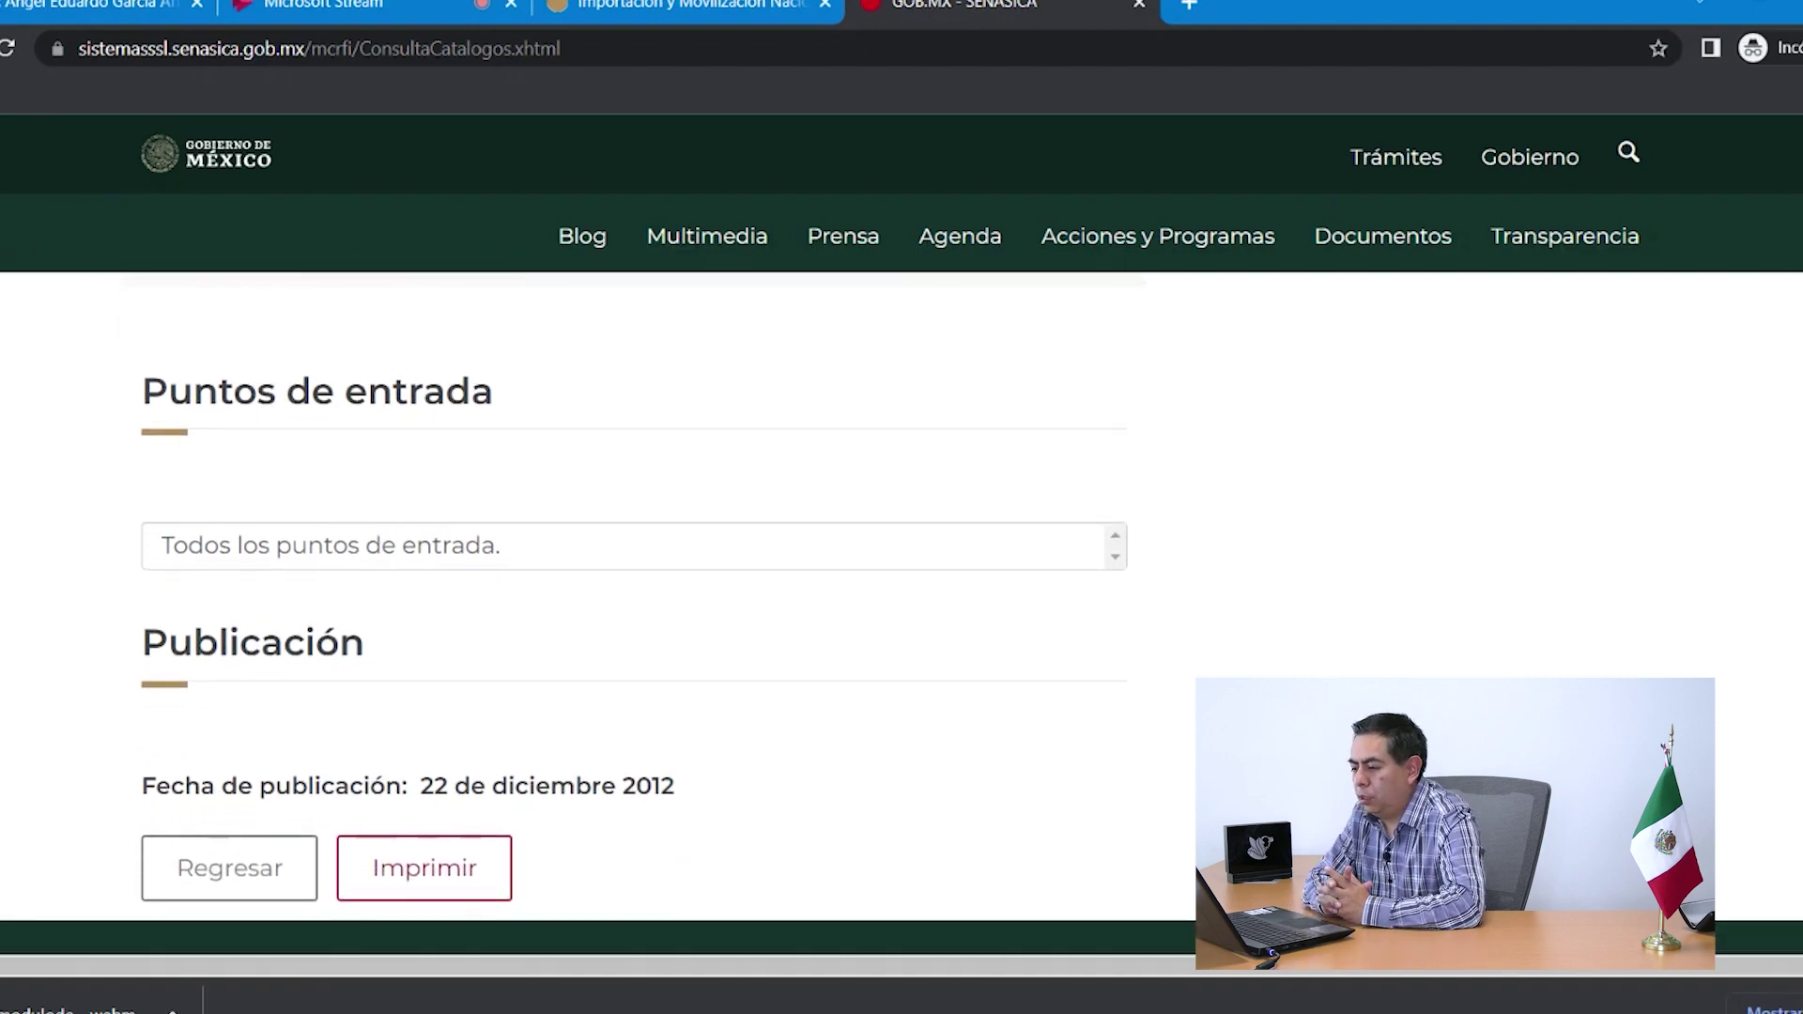
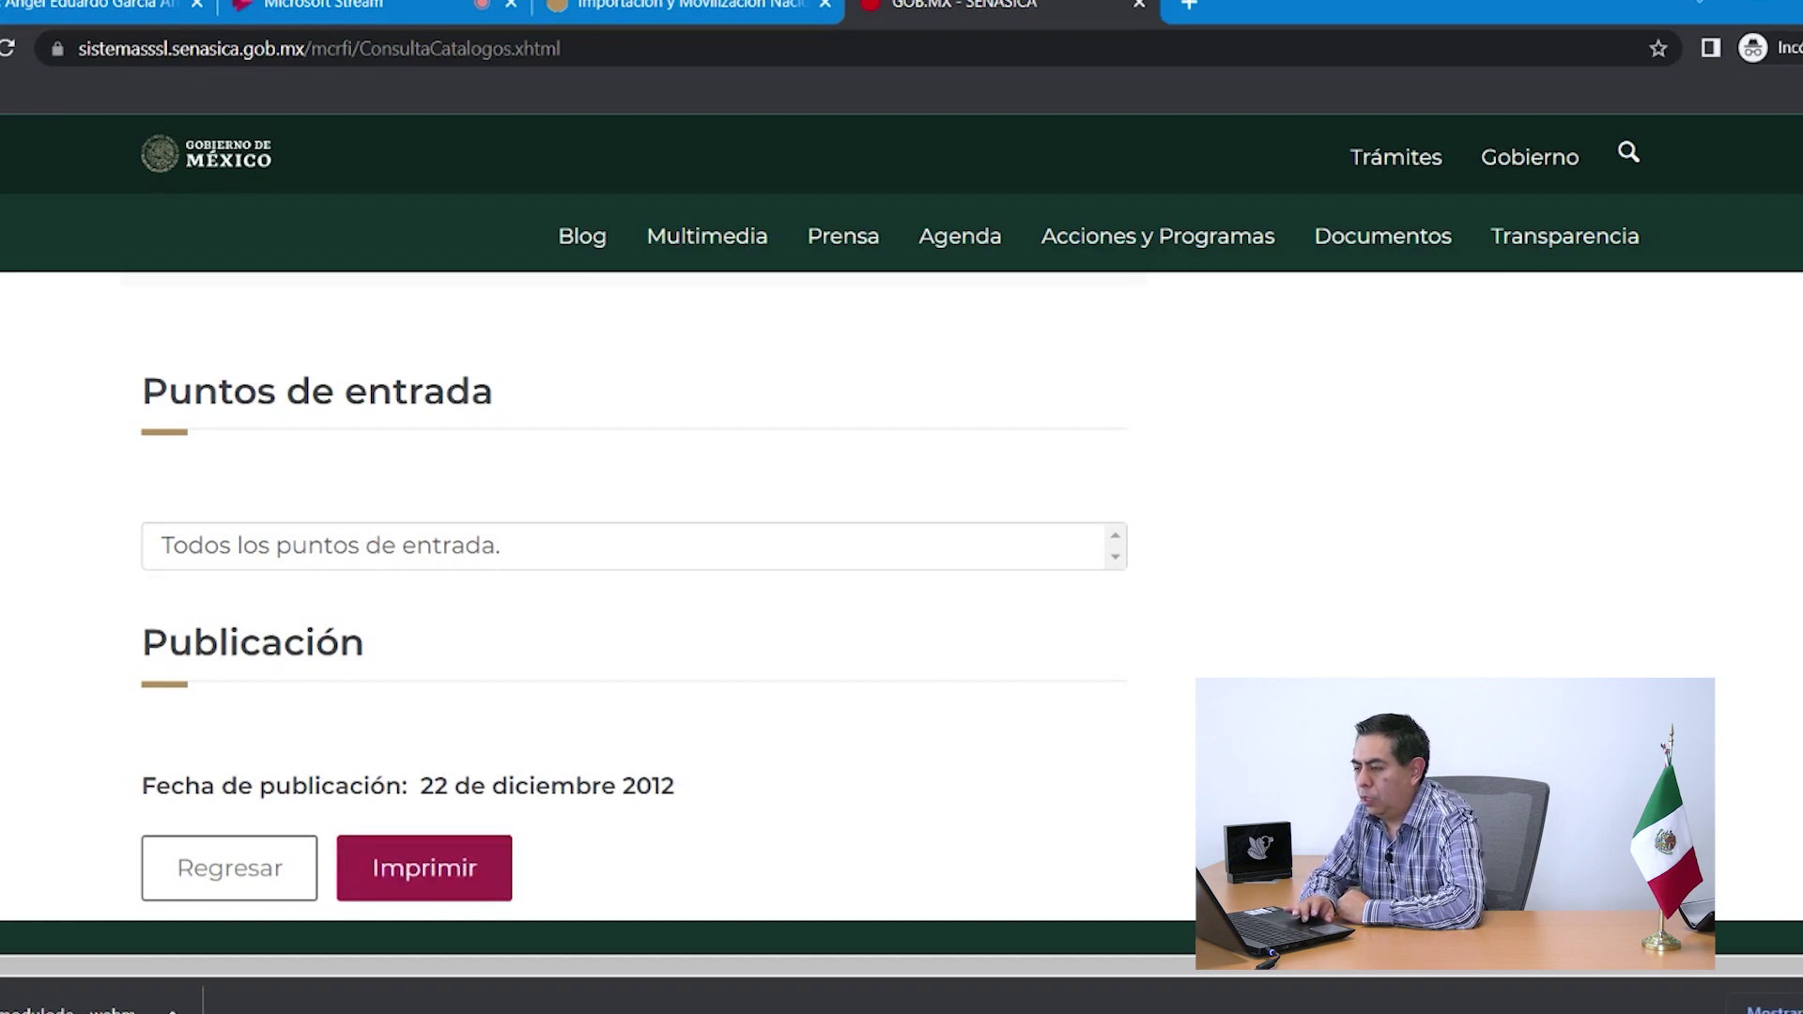
Step: Print the garlic requirements as the PDF Constancia.pdf, view it, and return to the SENASICA requirements page
click(442, 883)
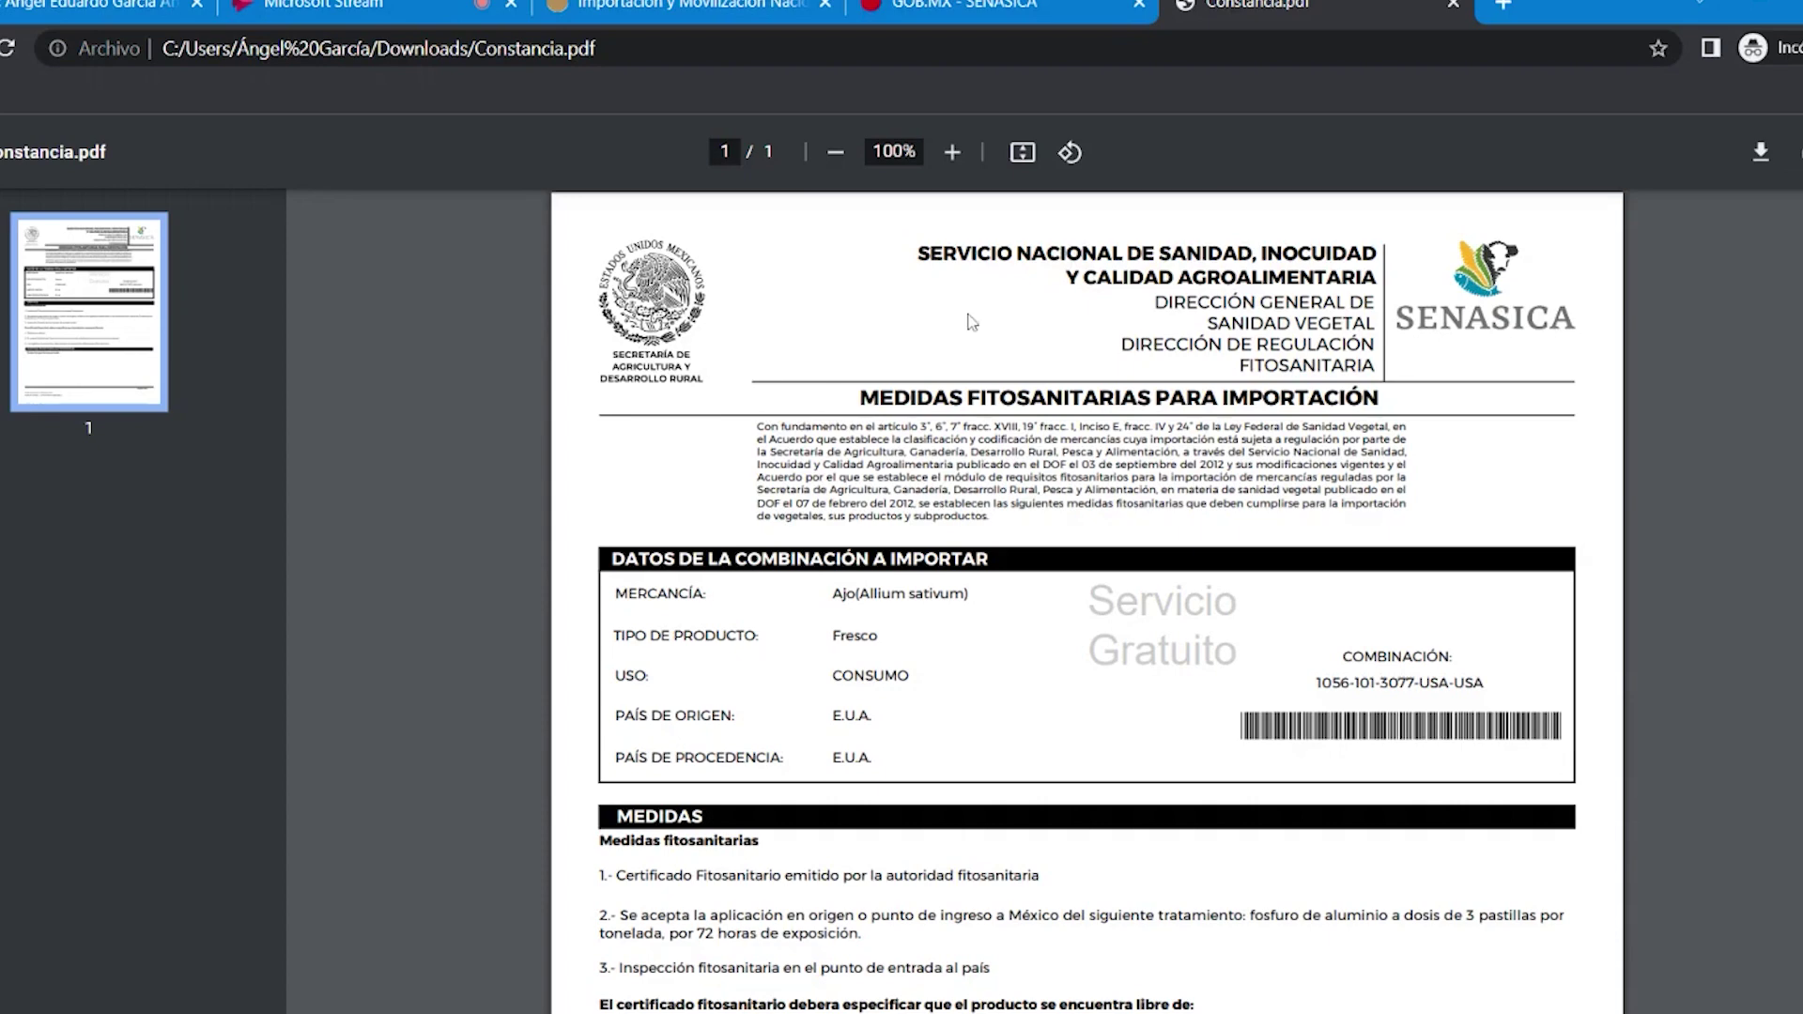
click(981, 17)
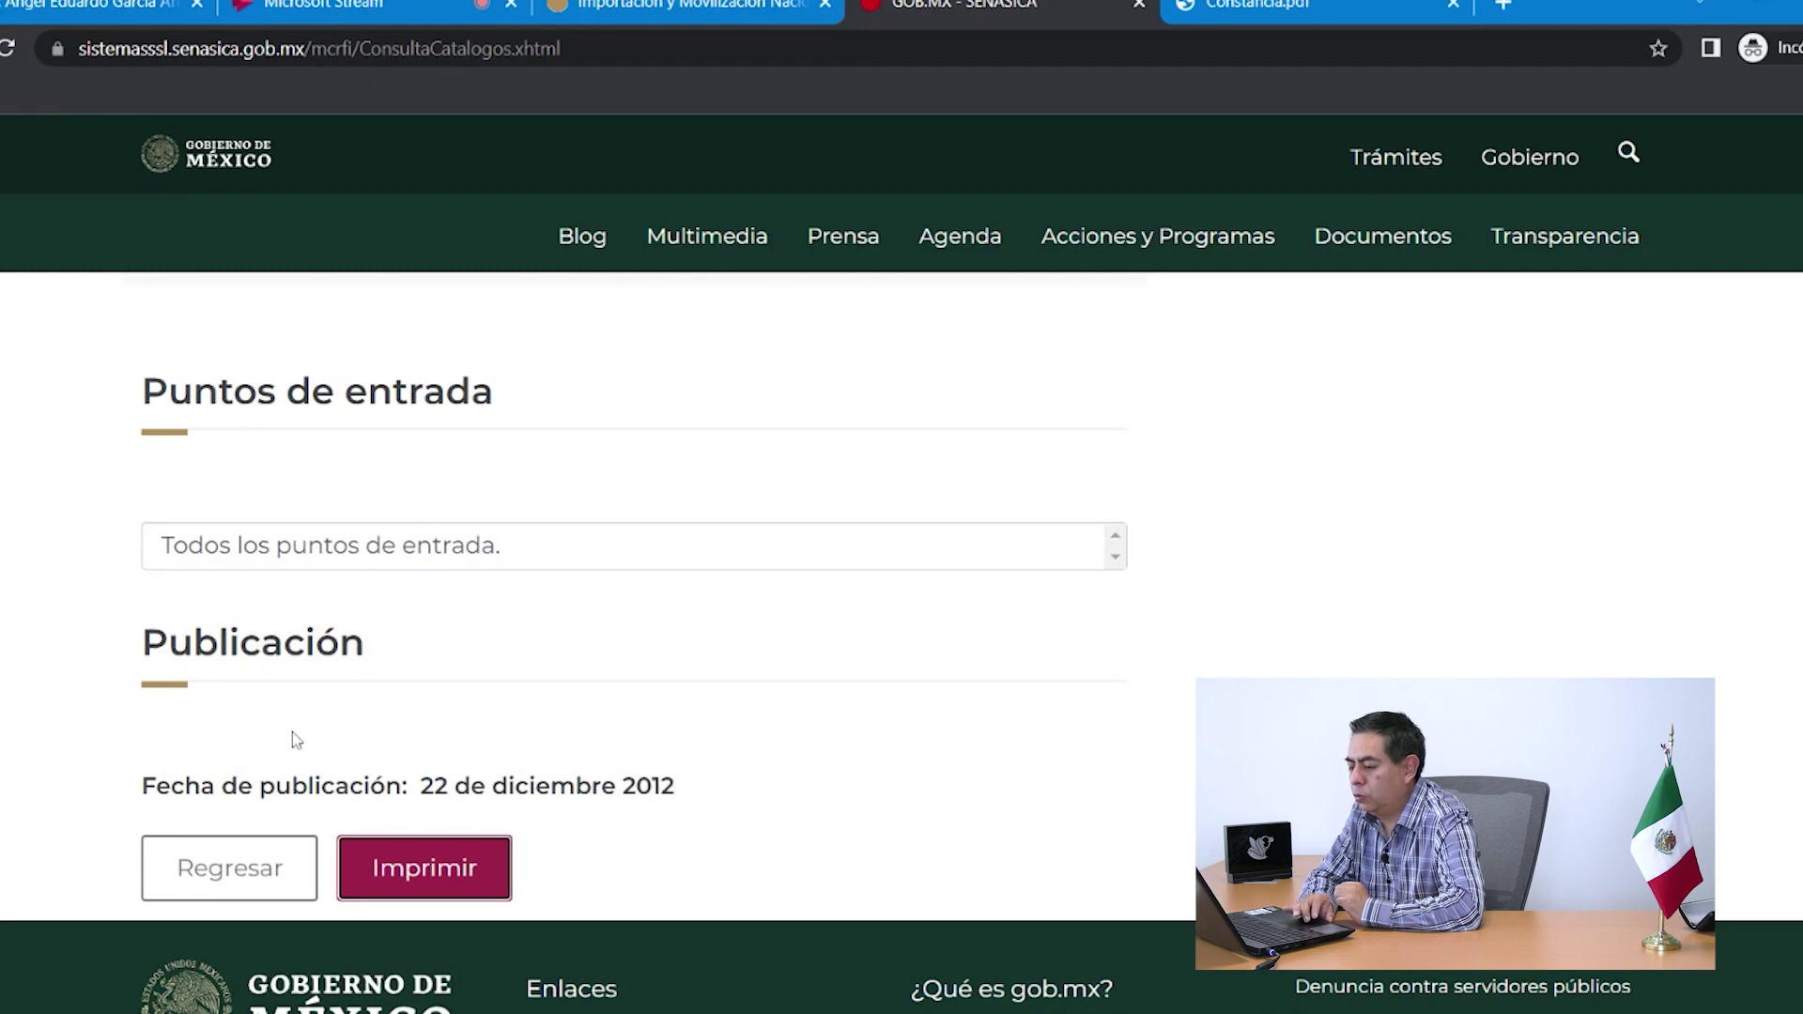
Step: Go back from the garlic requirements to the search module and clear the Búsqueda por criterios form
click(225, 869)
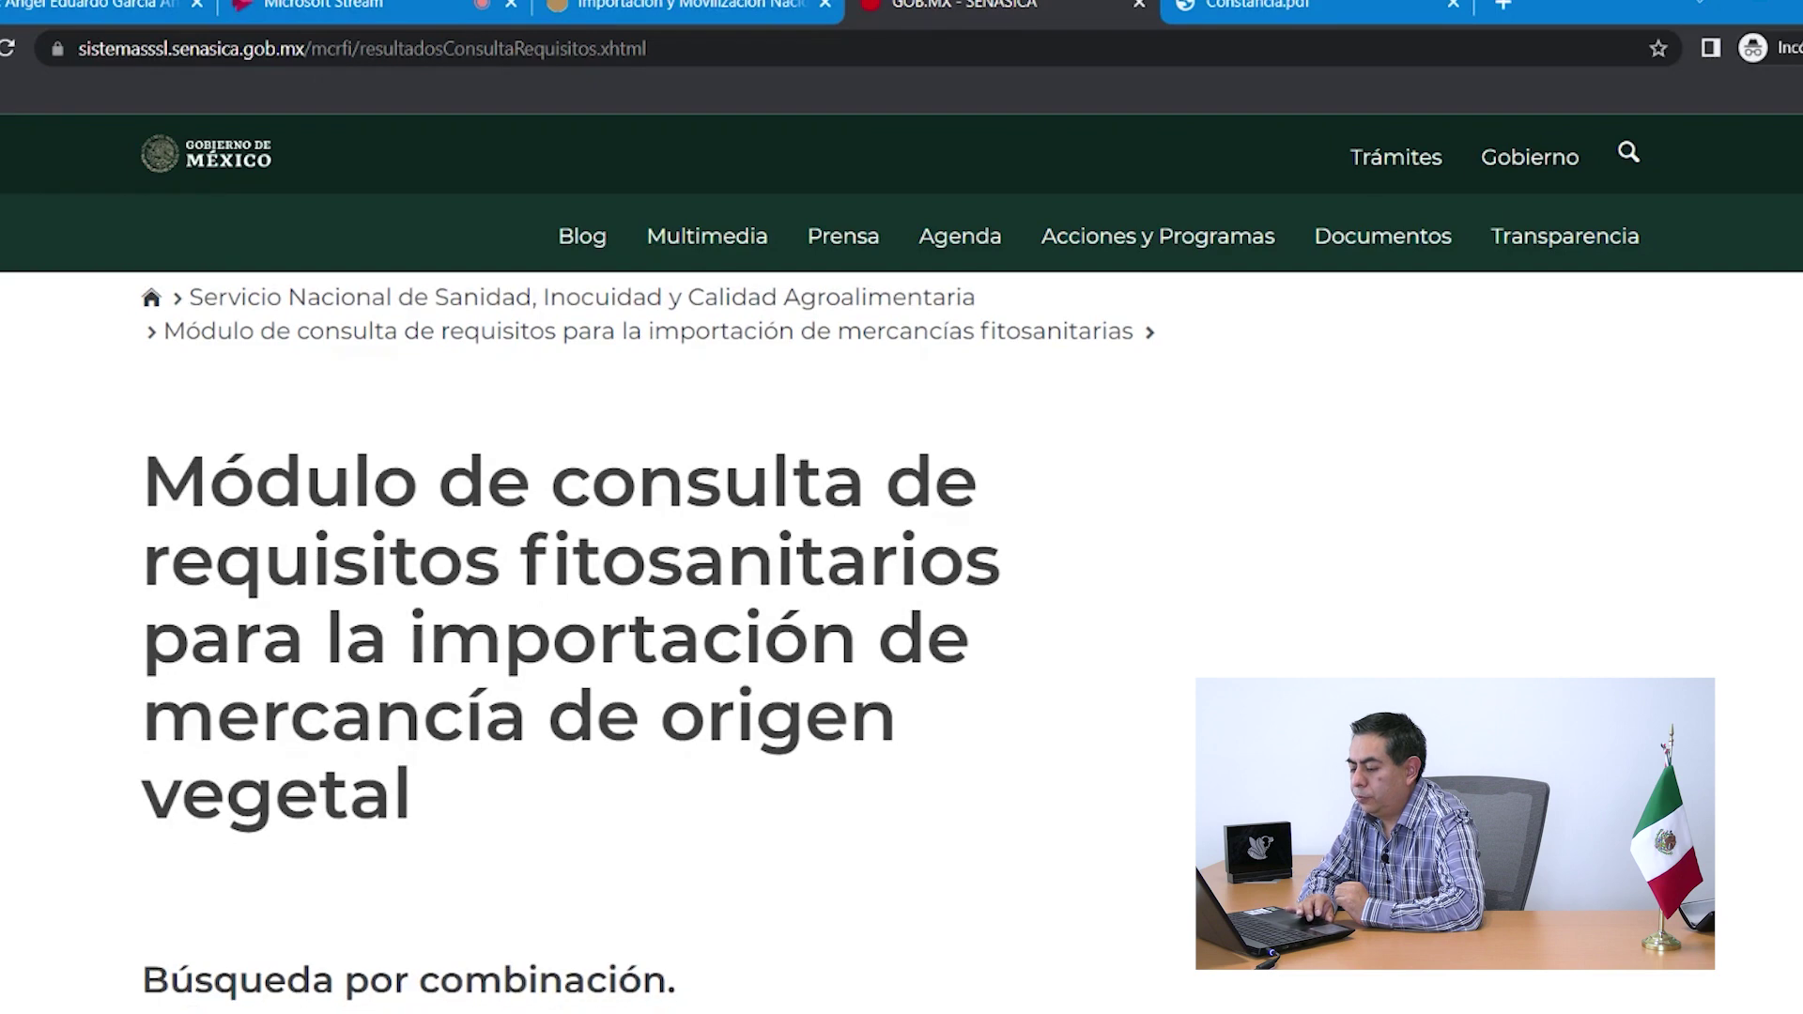
scroll(227, 879, down, 6)
scroll(902, 648, down, 5)
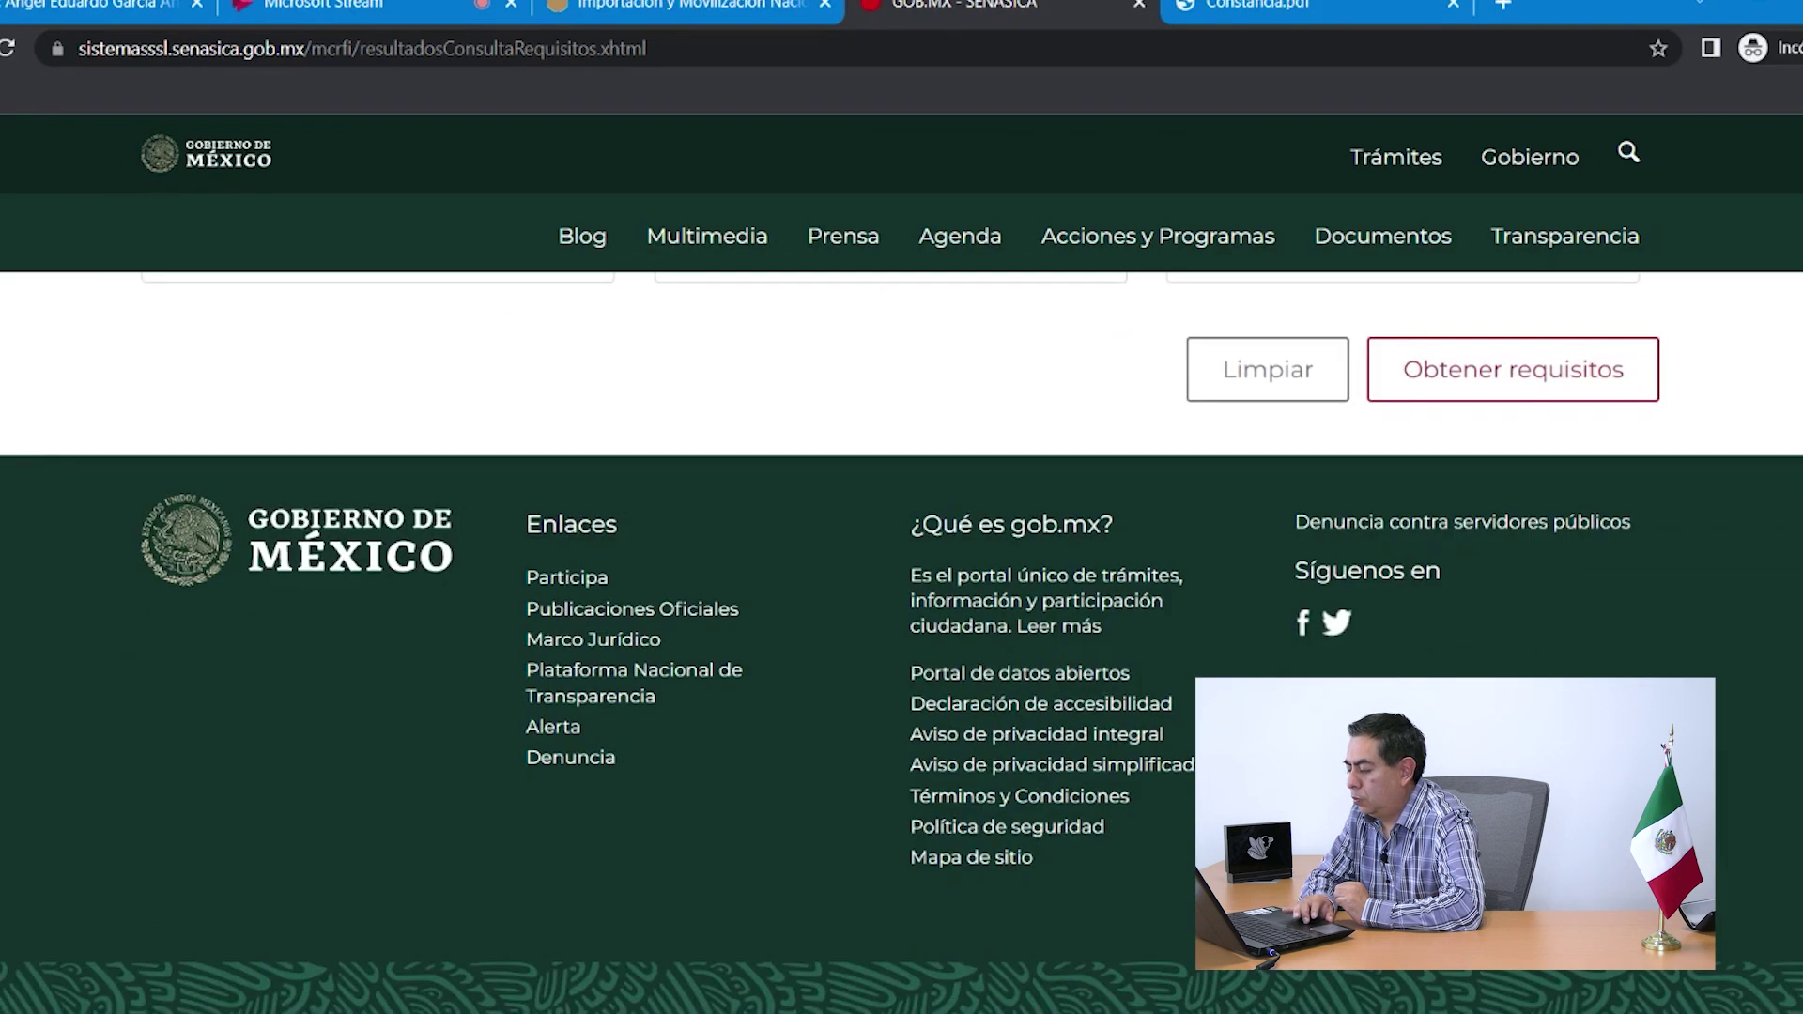
scroll(902, 644, up, 4)
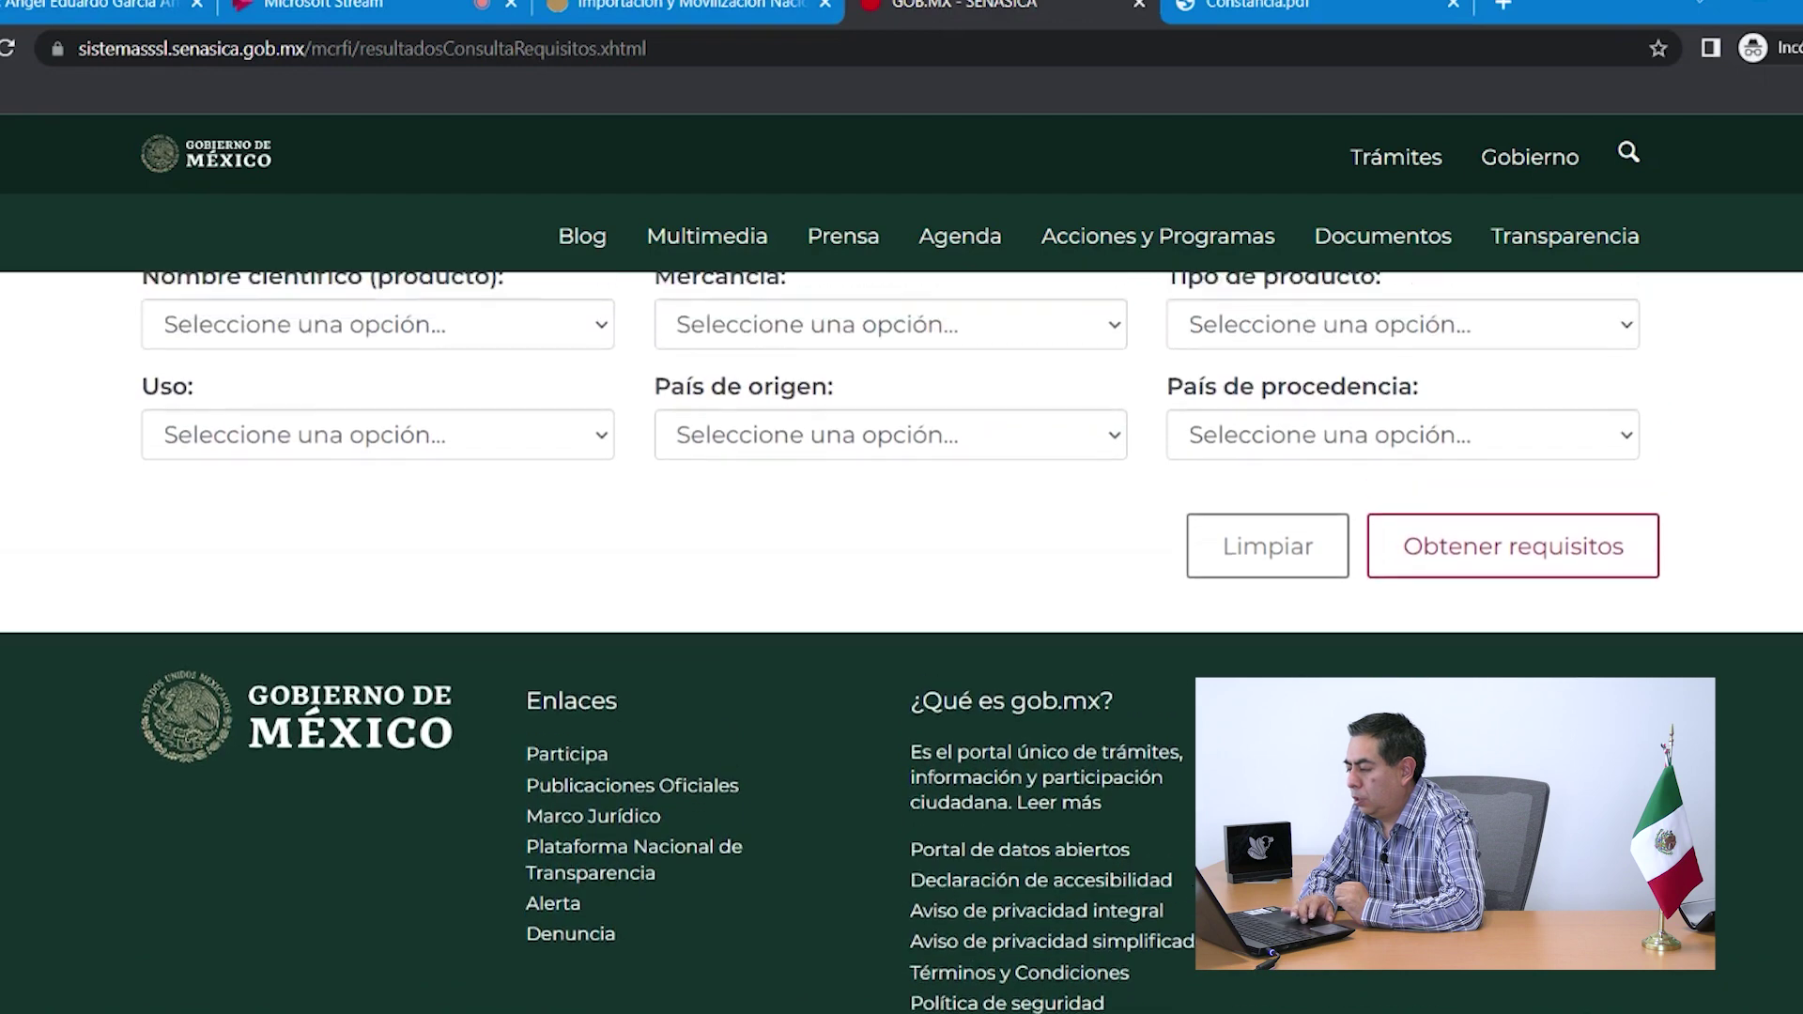
scroll(1289, 793, up, 1)
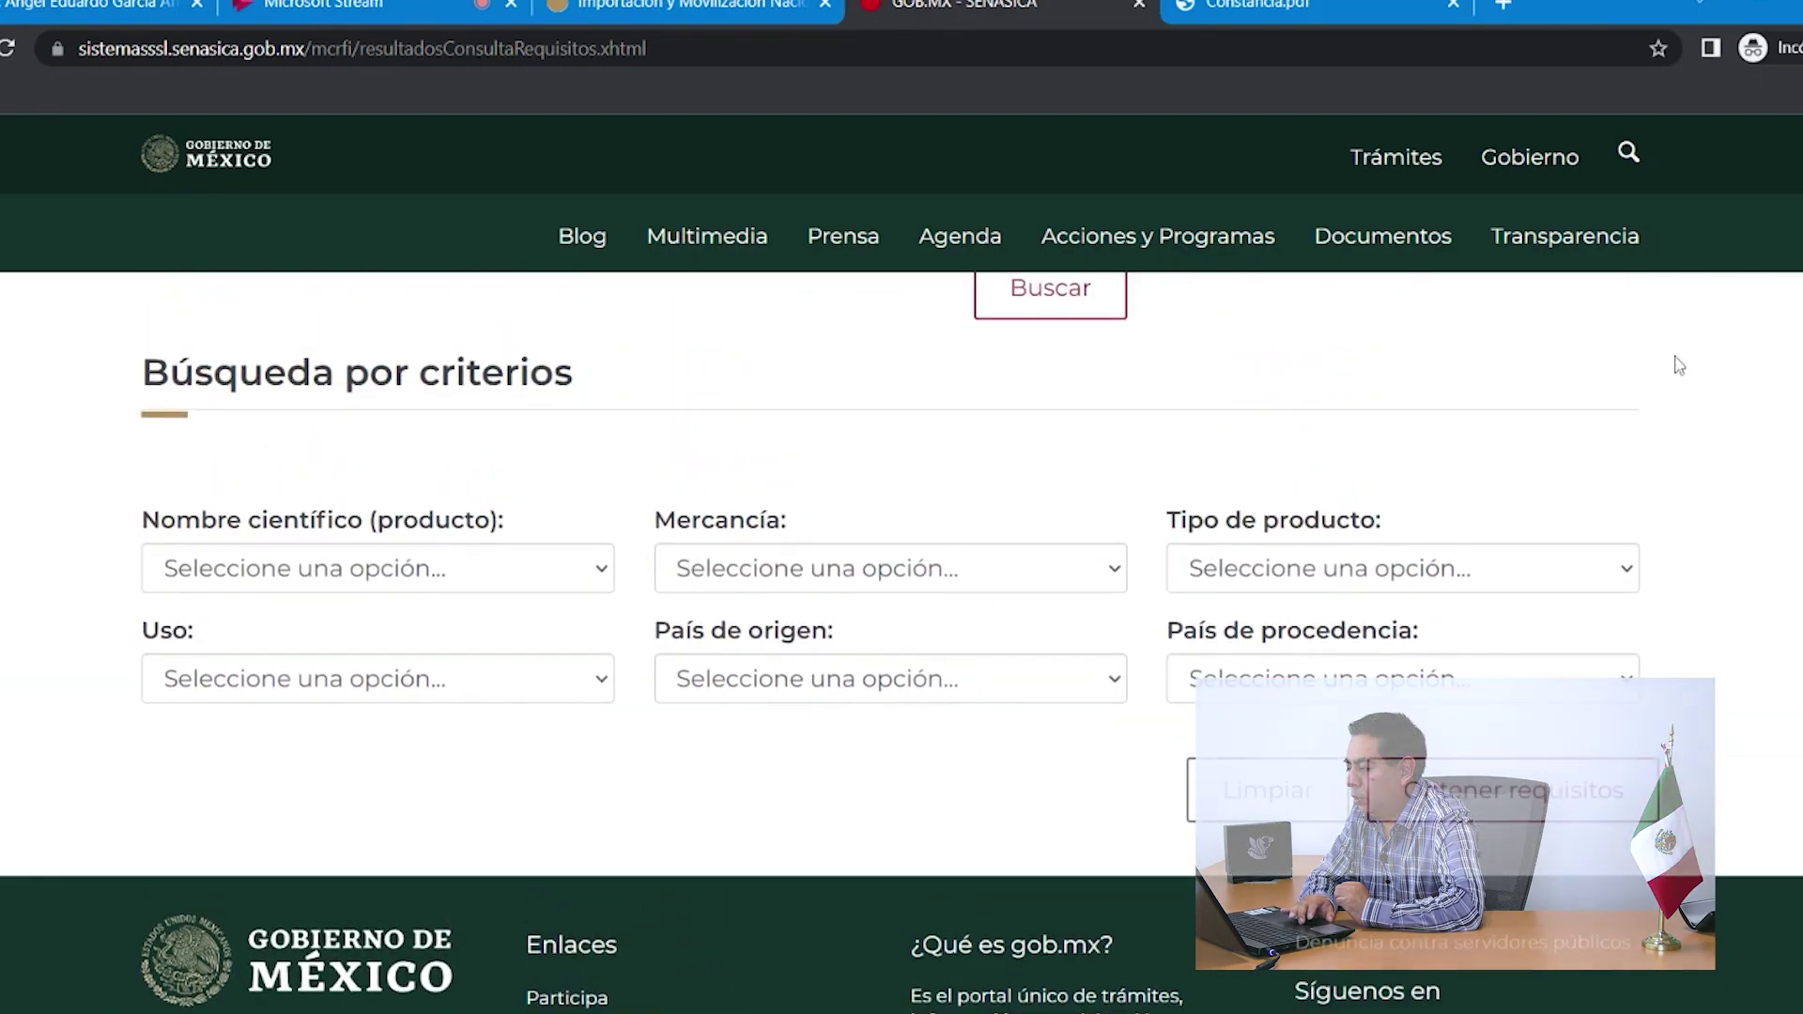
click(1290, 794)
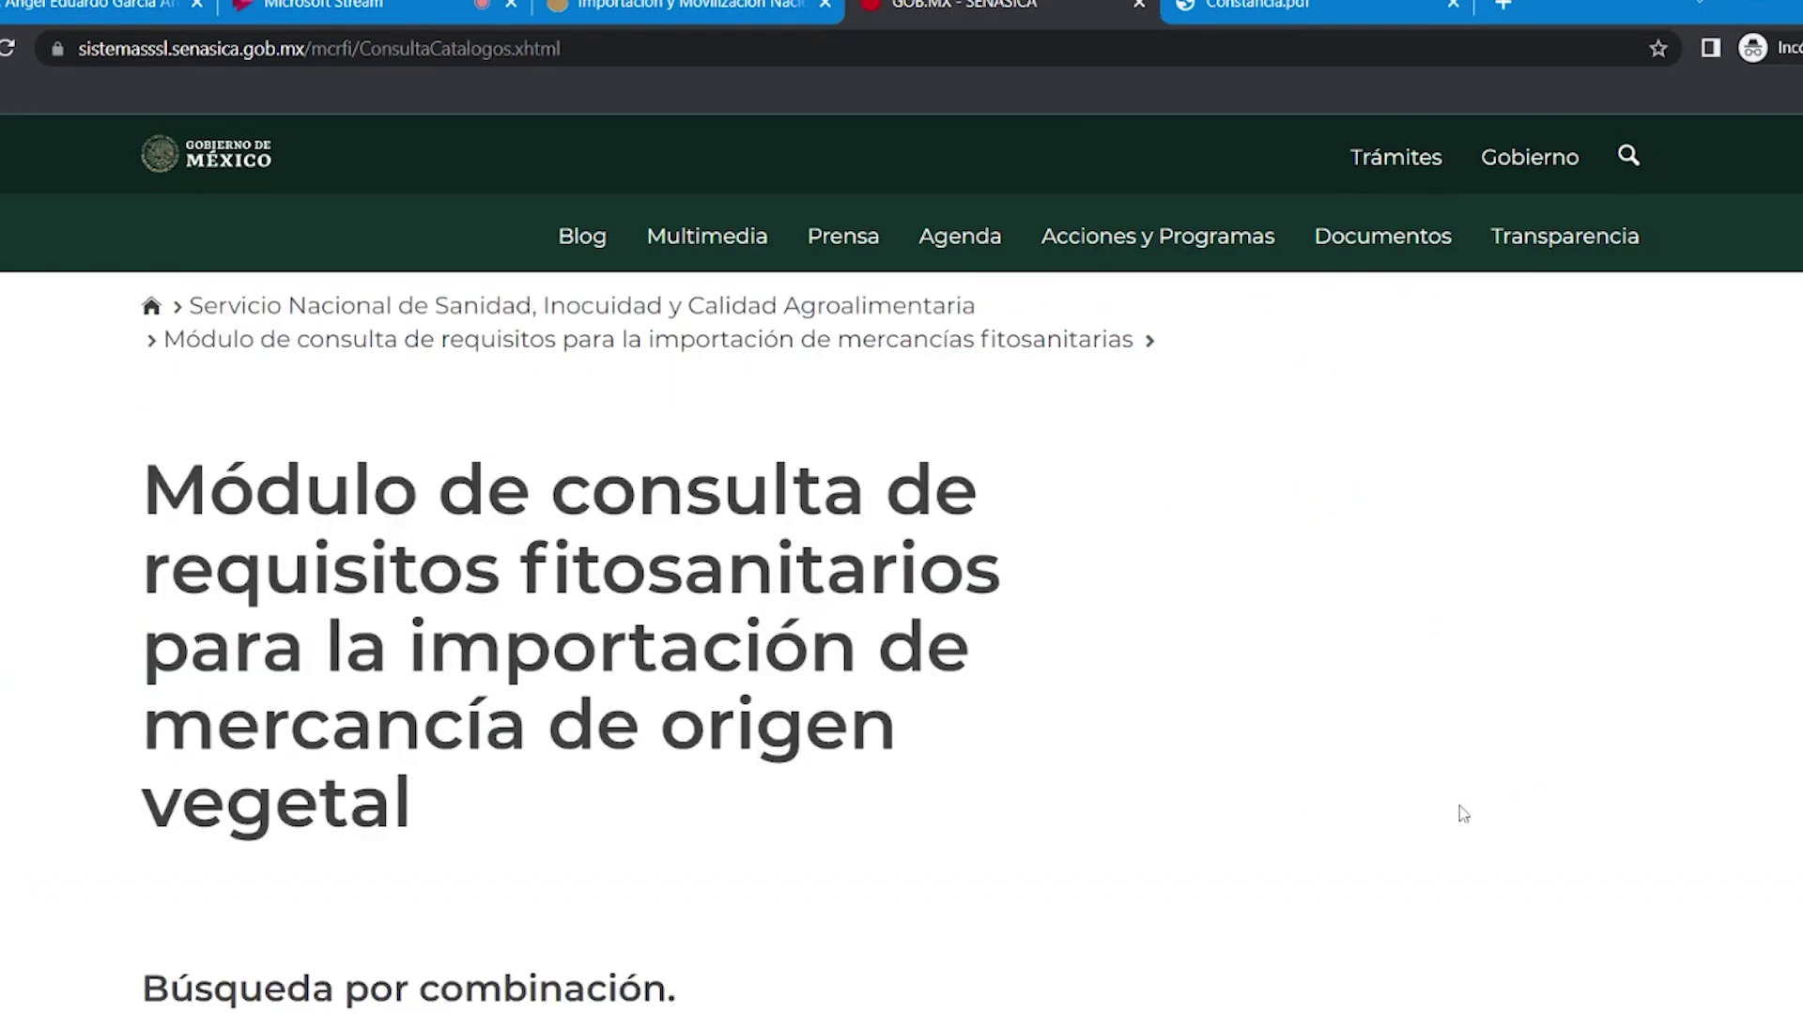
Step: Choose Frambuesa as the Mercancía in the Búsqueda por criterios form
scroll(902, 638, down, 5)
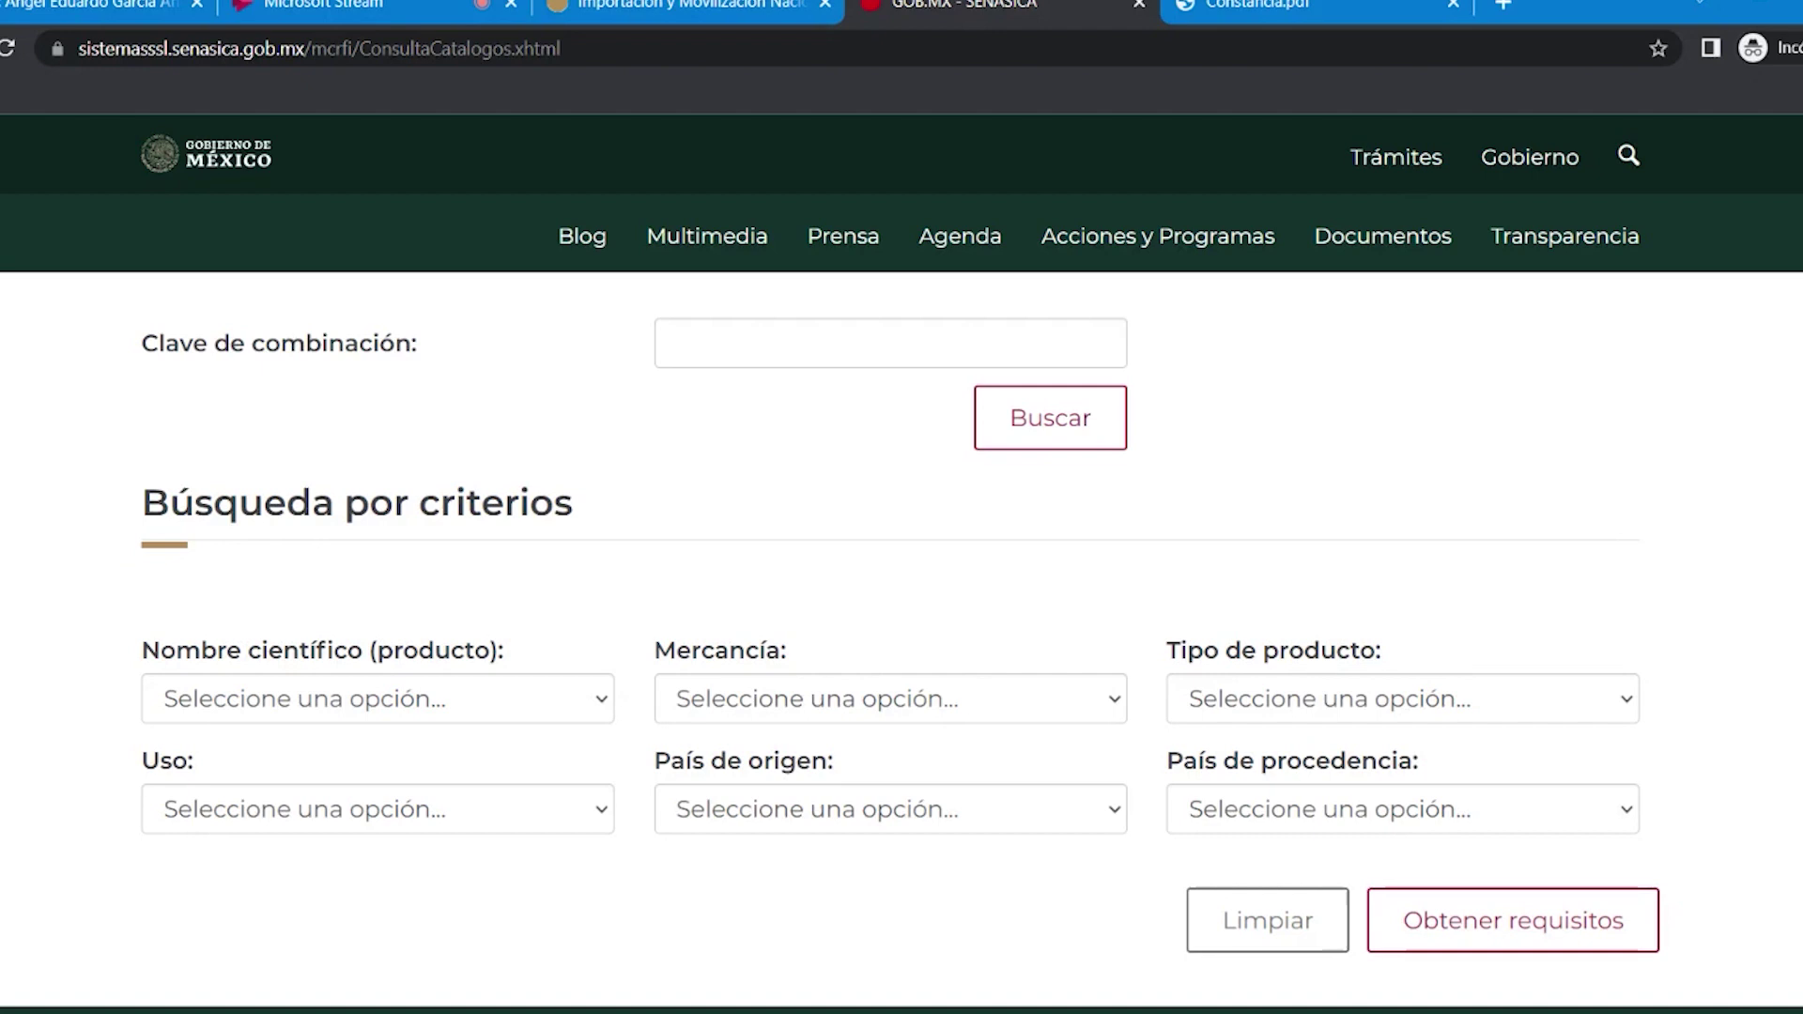
click(1116, 705)
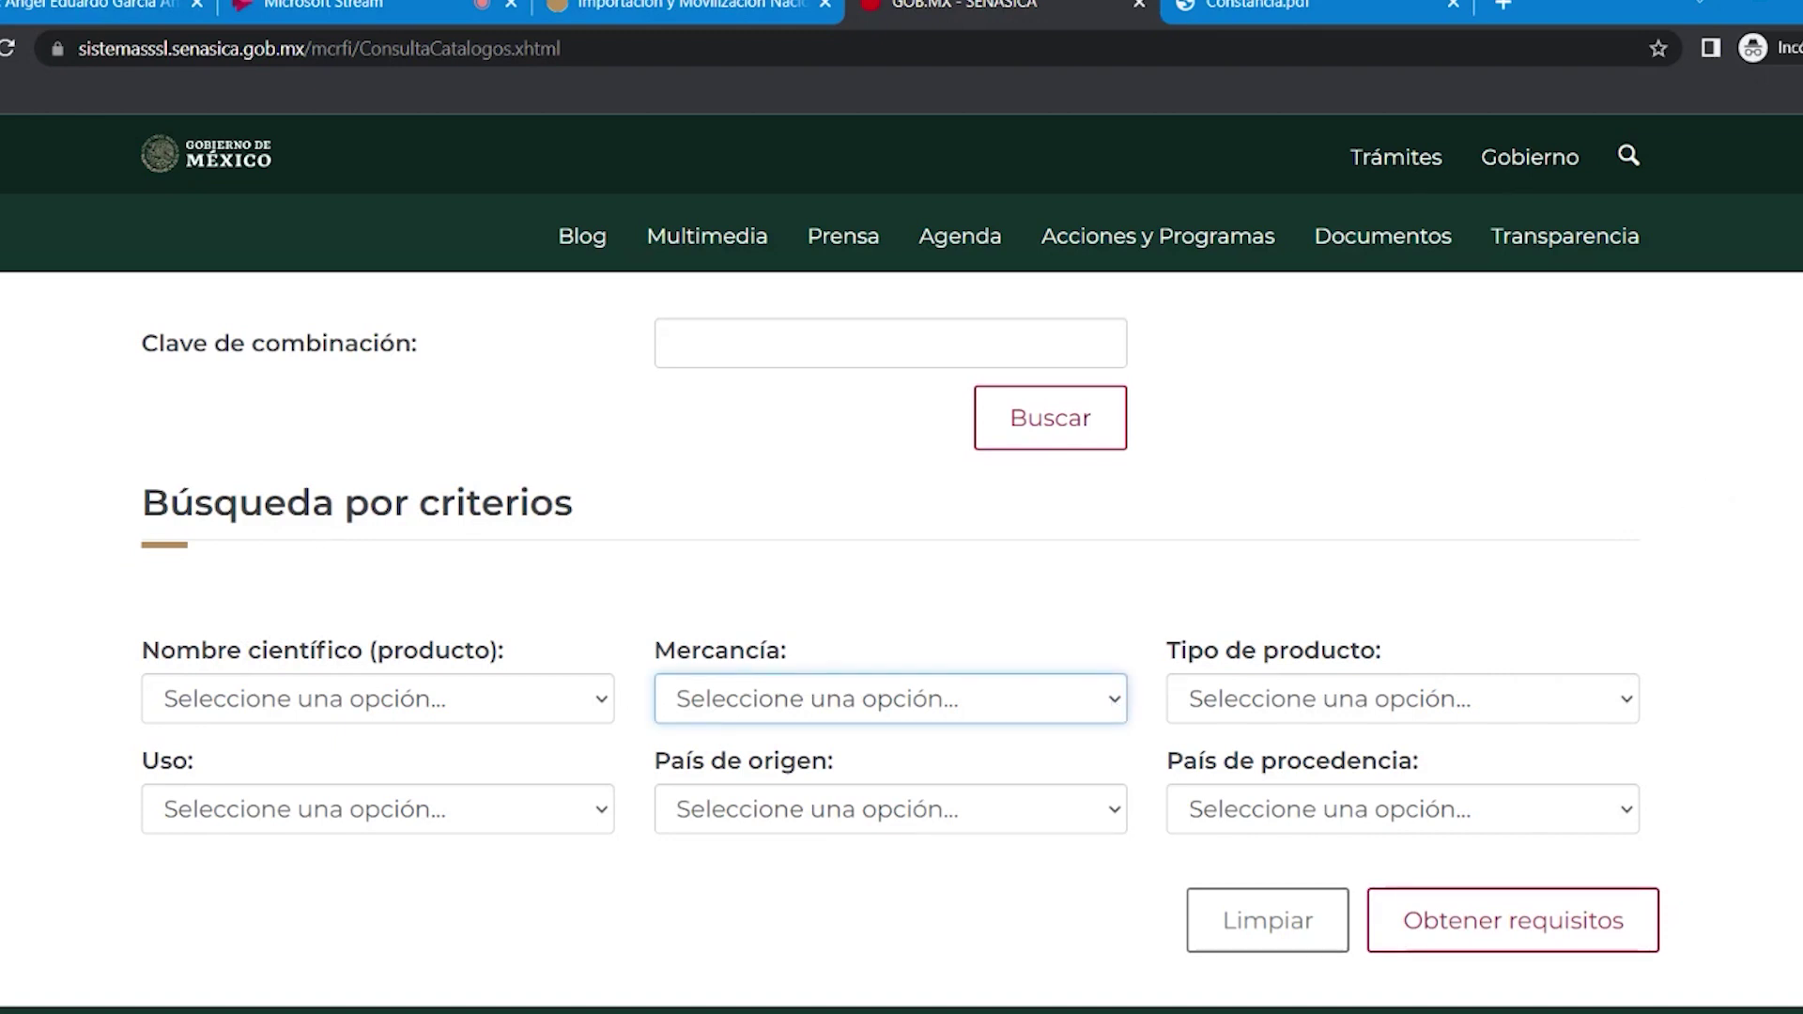
text(frambuesa)
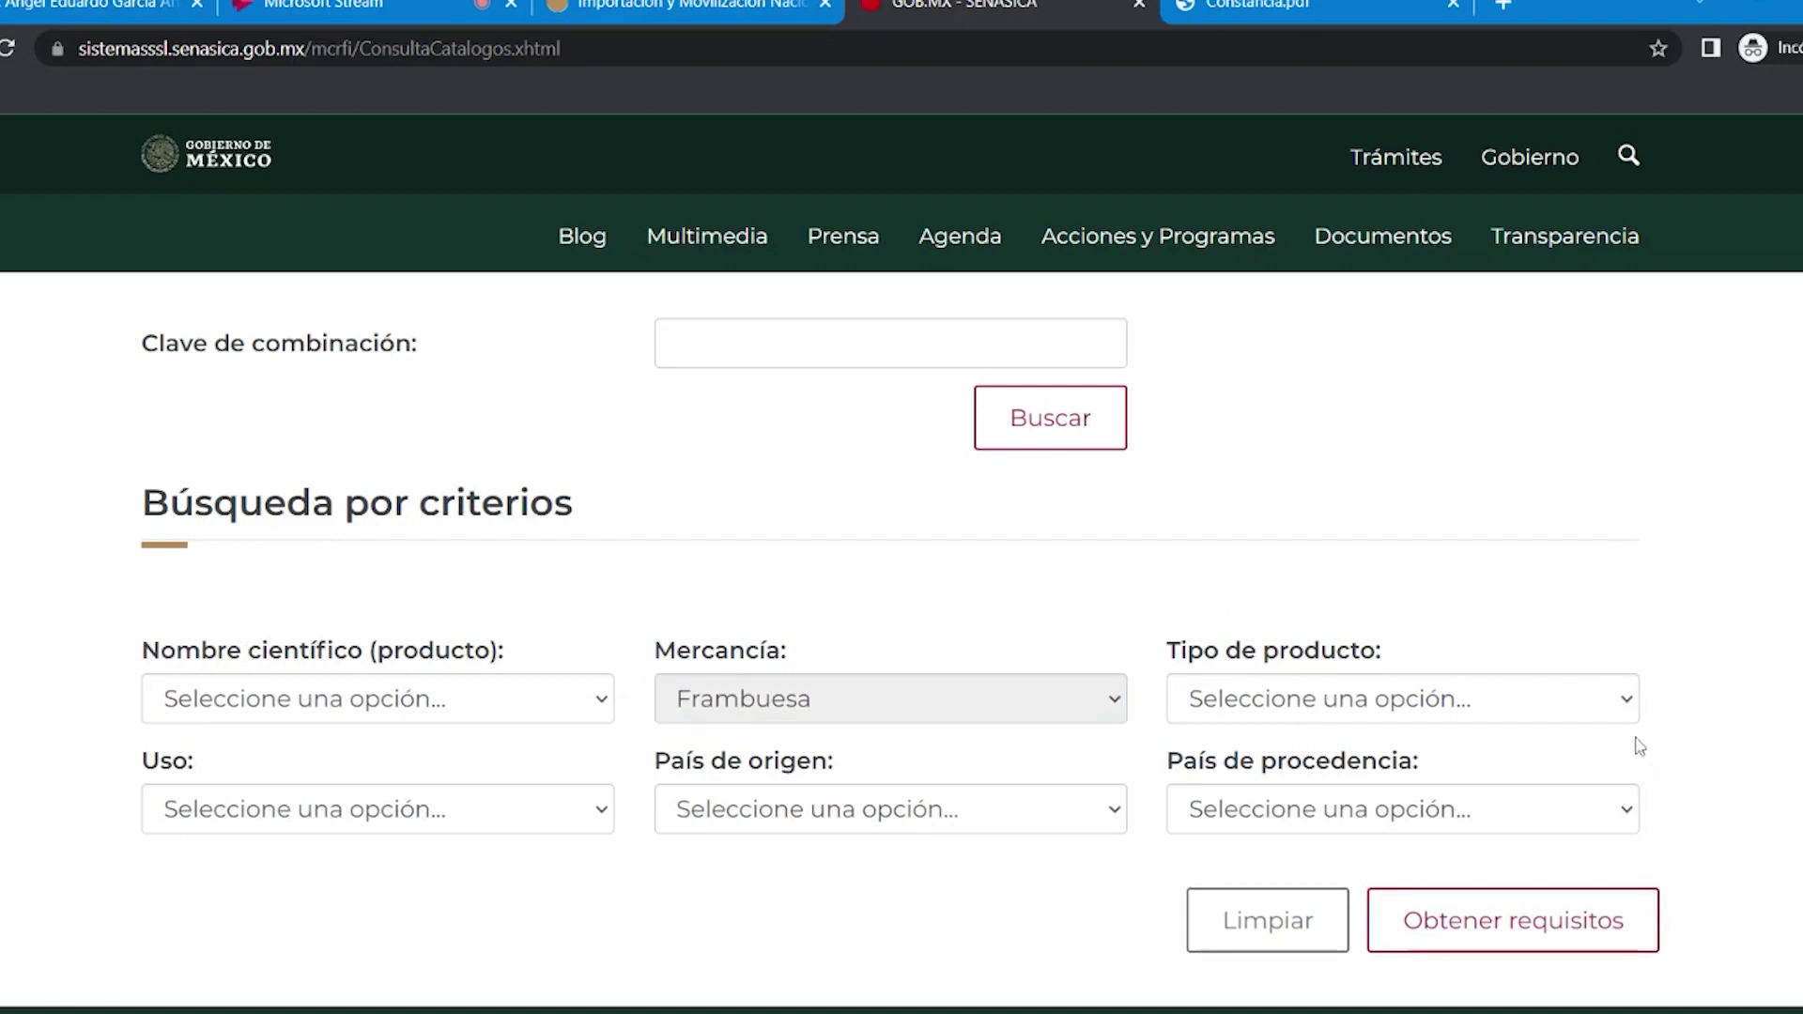
Step: Set the Tipo de producto to Raíces and the Uso to SEMBRAR O PLANTAR for the raspberry search
click(1638, 700)
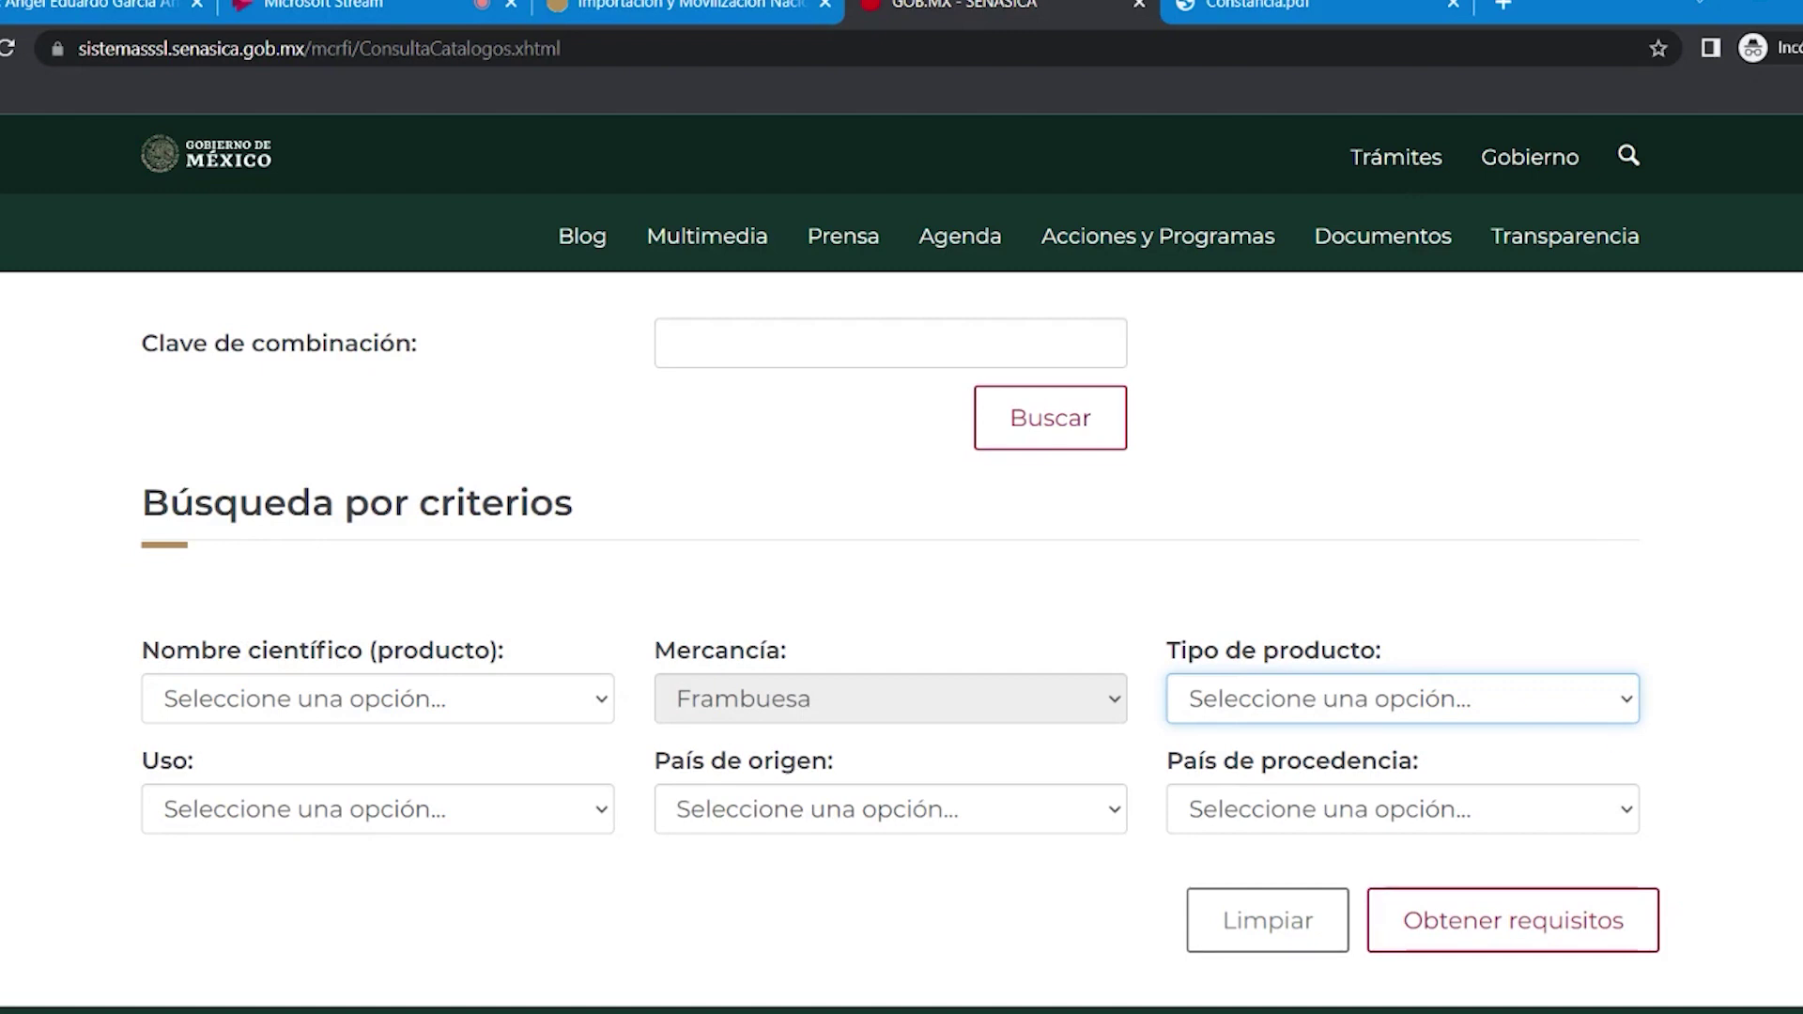
key(Down)
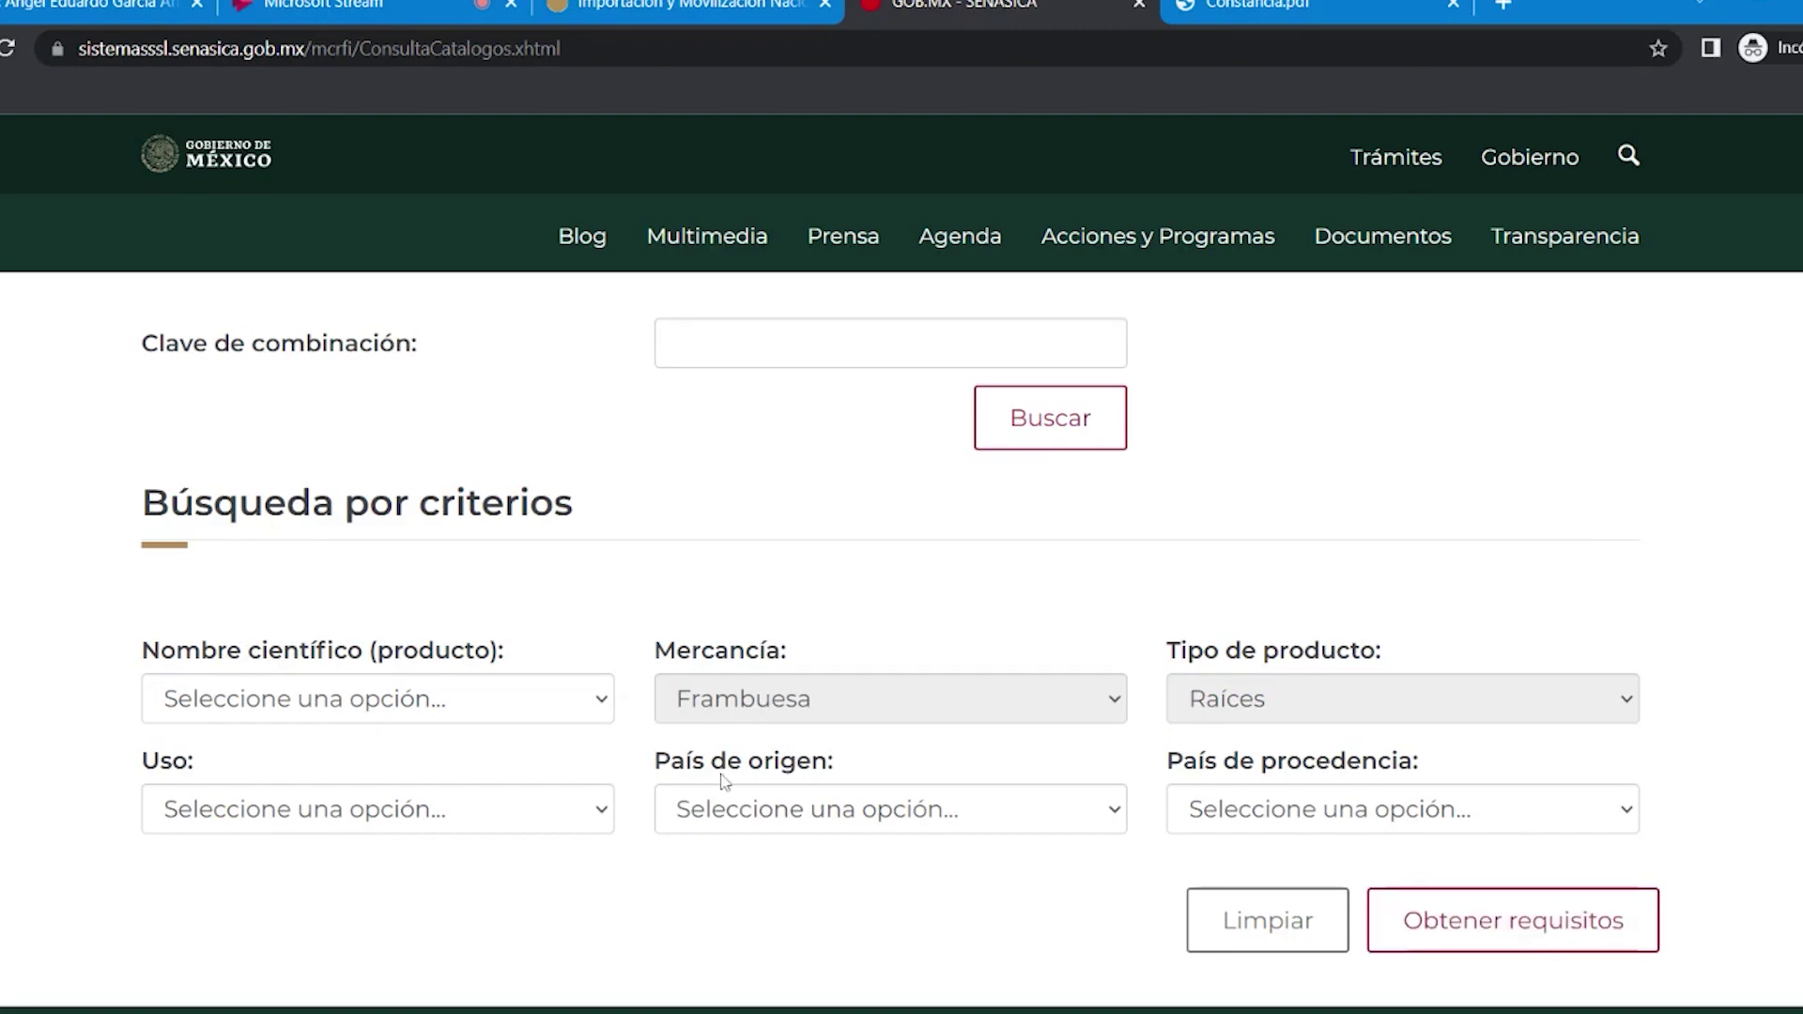
click(597, 814)
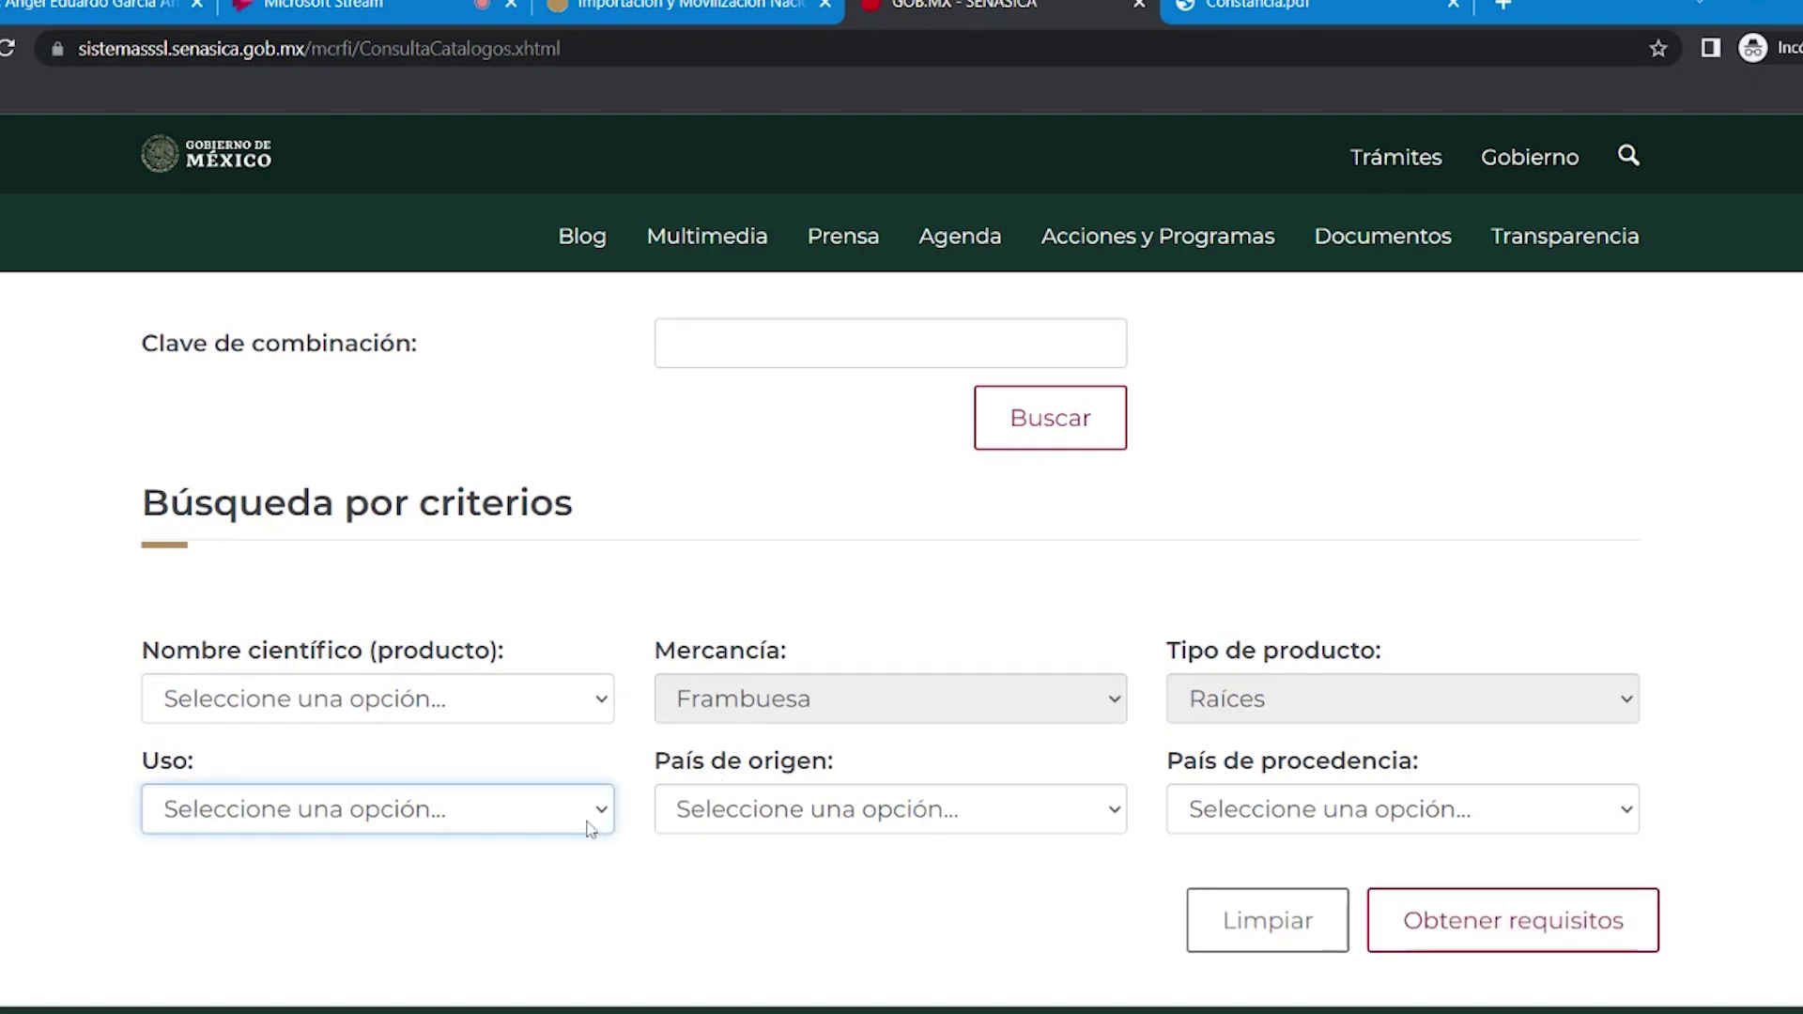
key(Down)
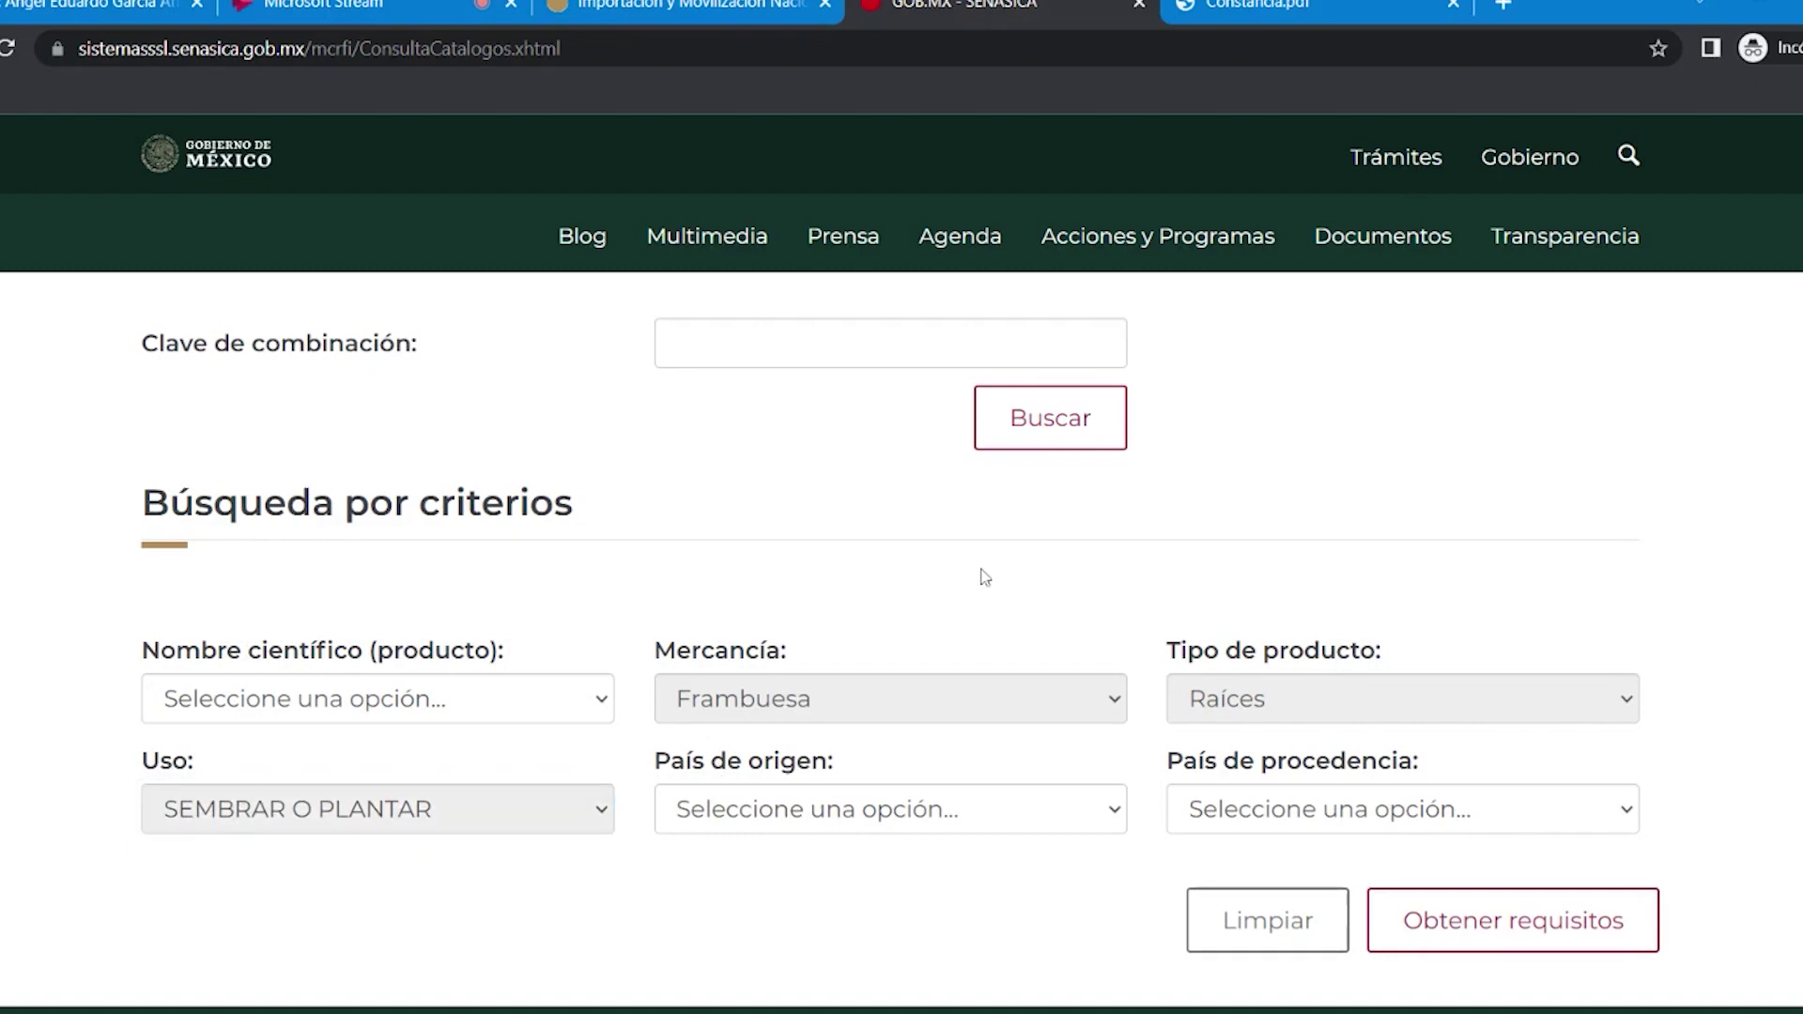
Step: Set both País de origen and País de procedencia to España for the raspberry root search
click(1117, 813)
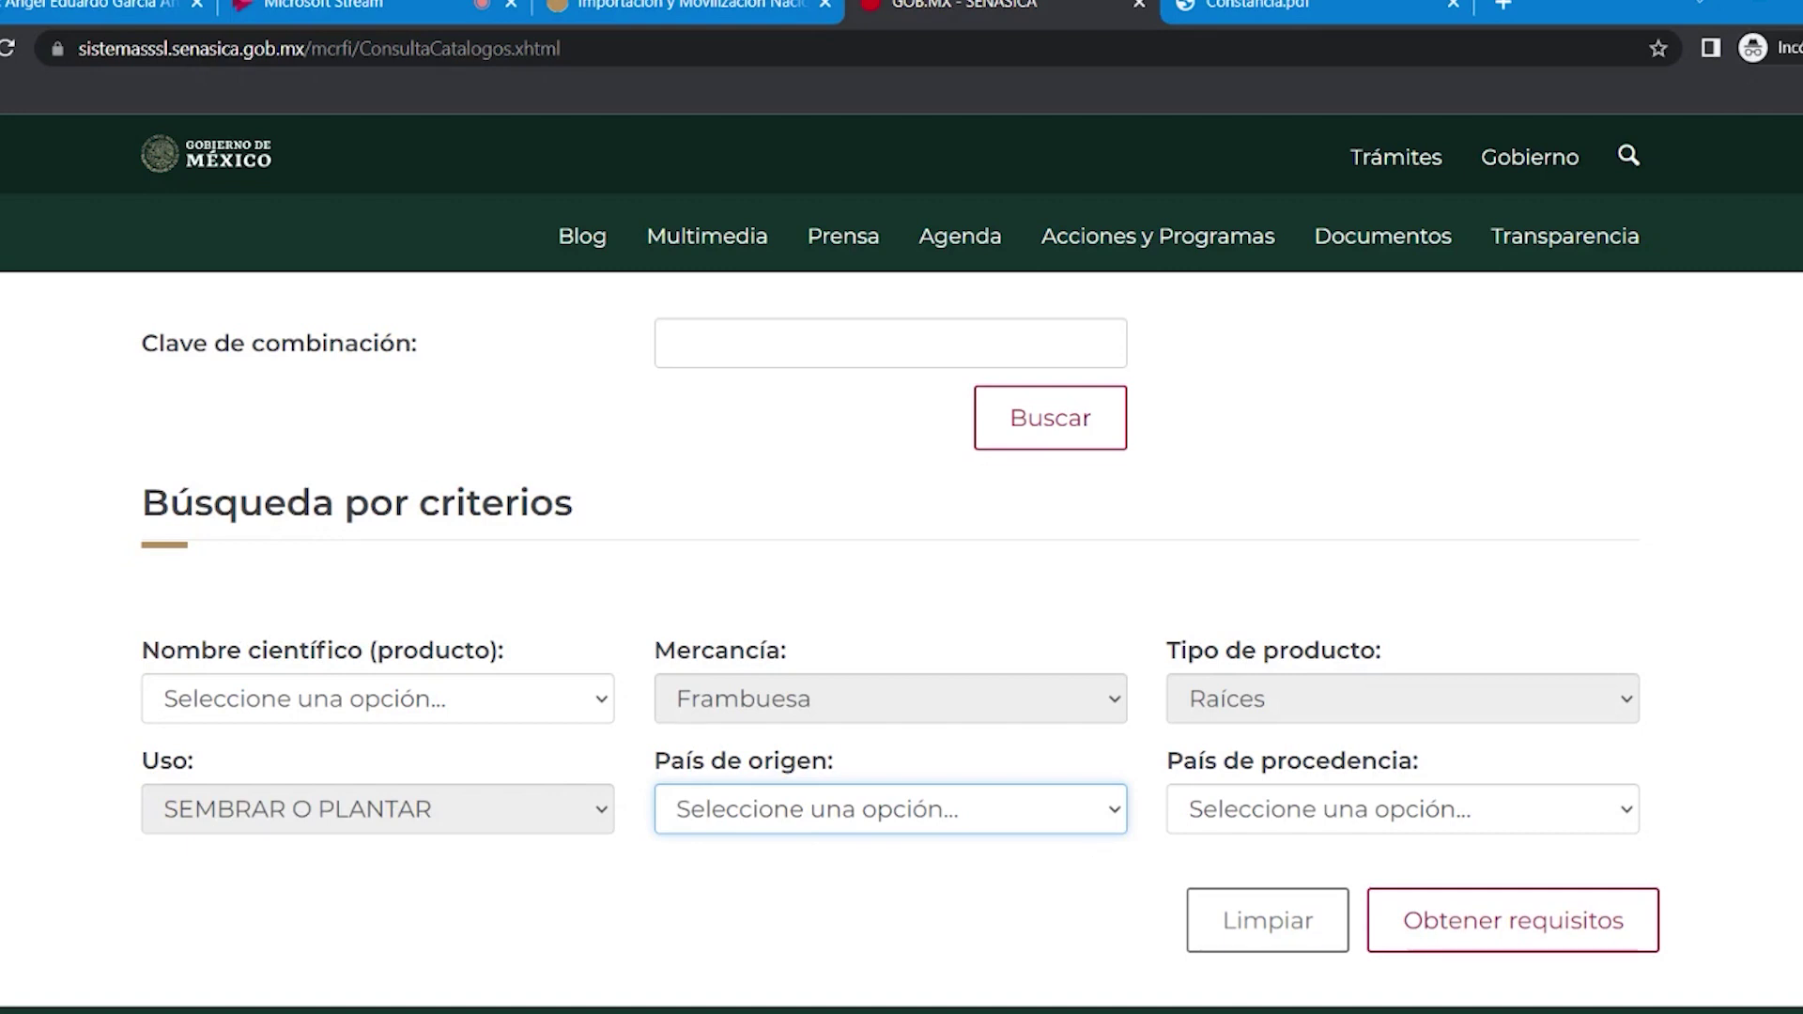
text(España)
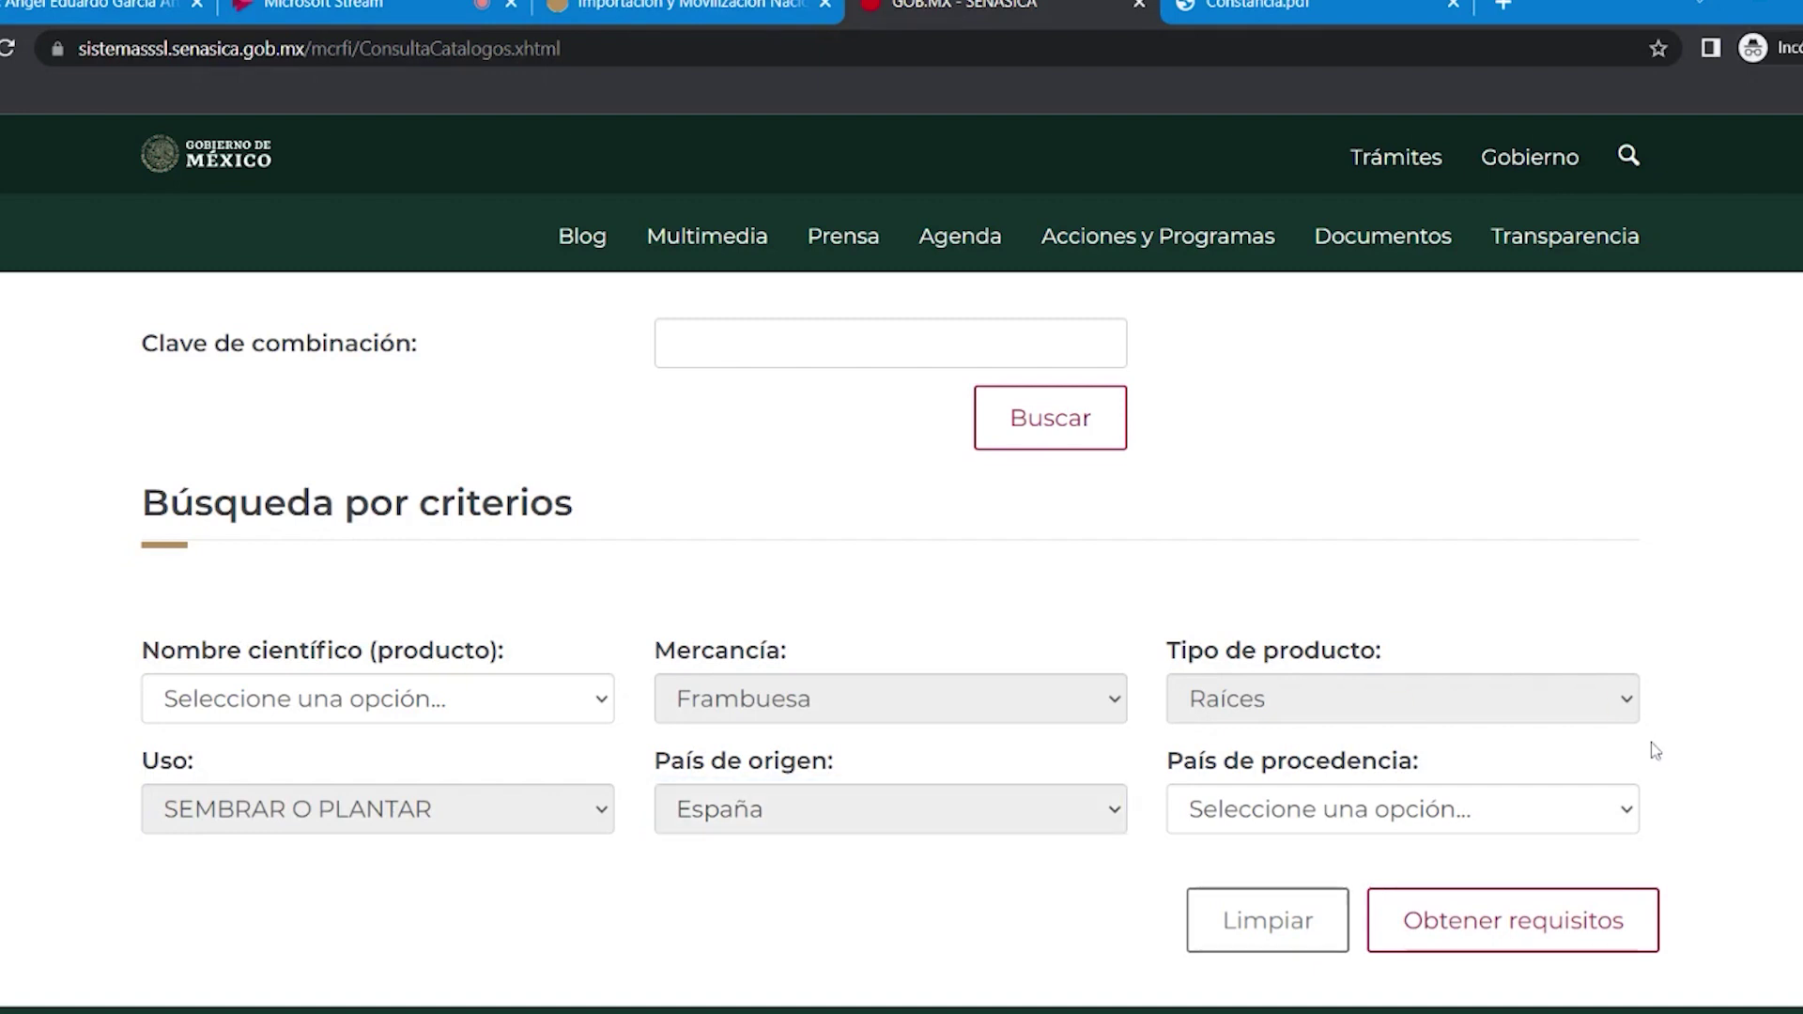
click(1628, 813)
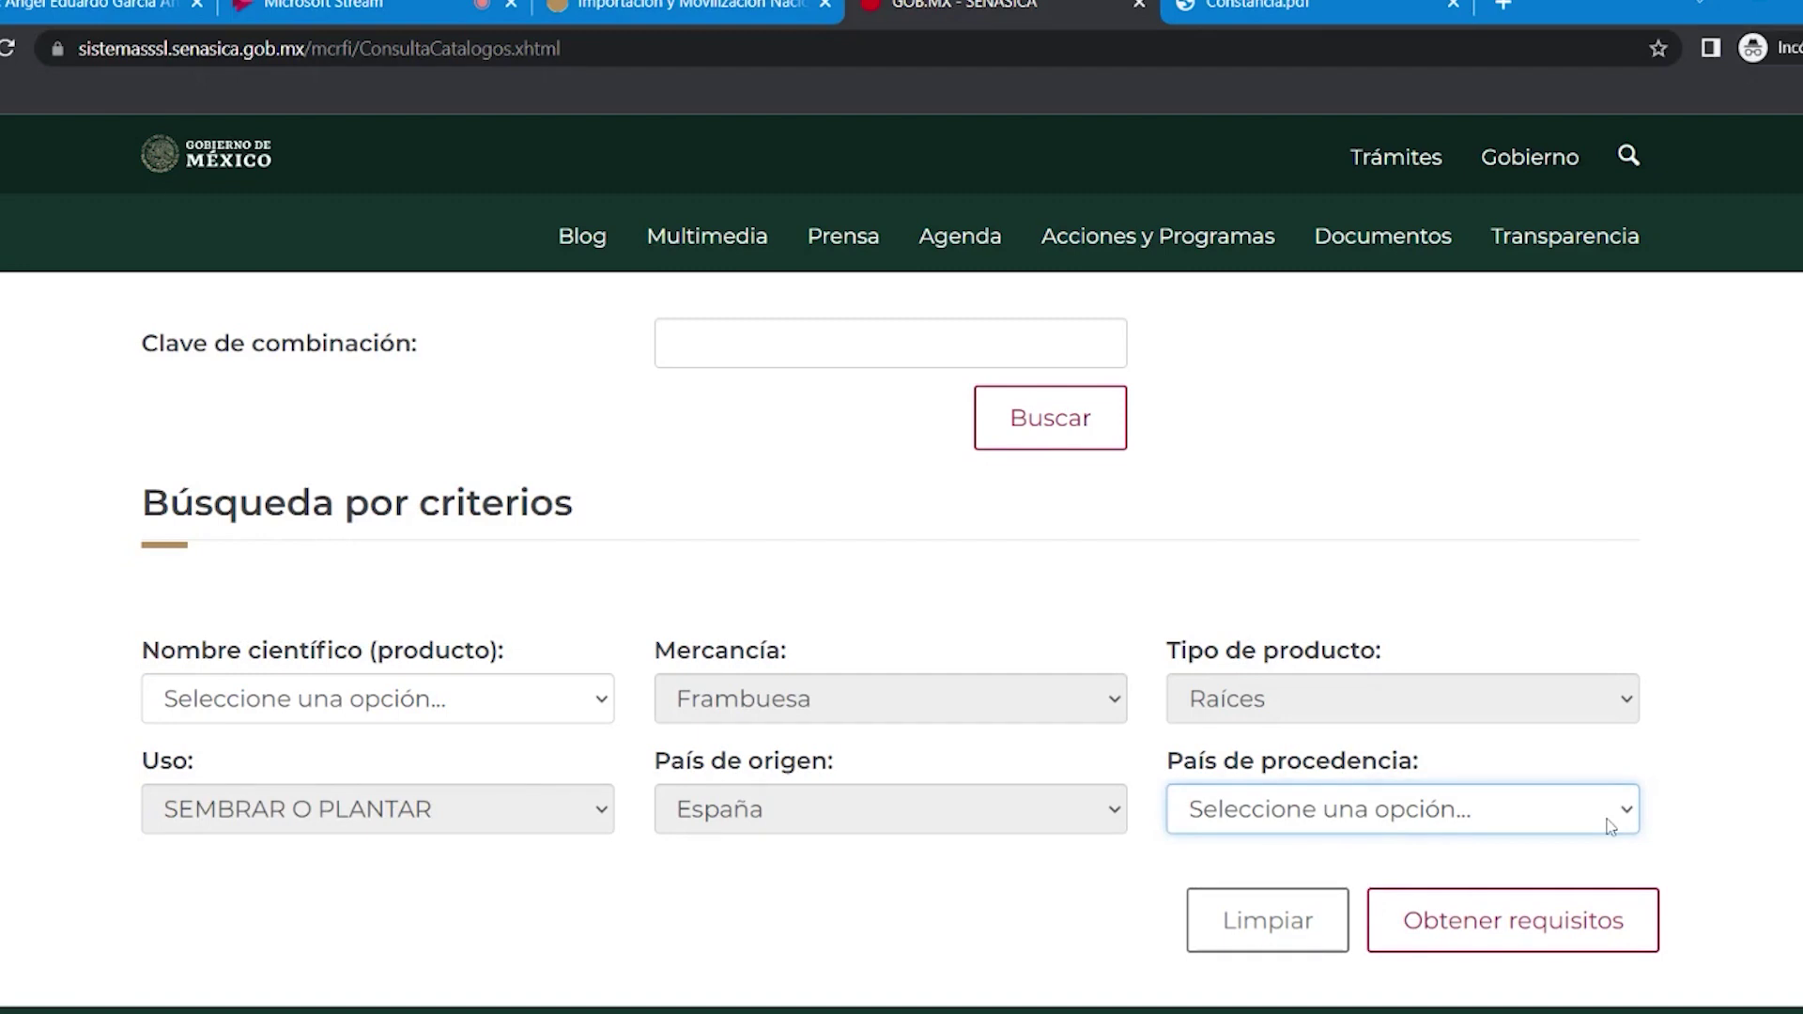
text(España)
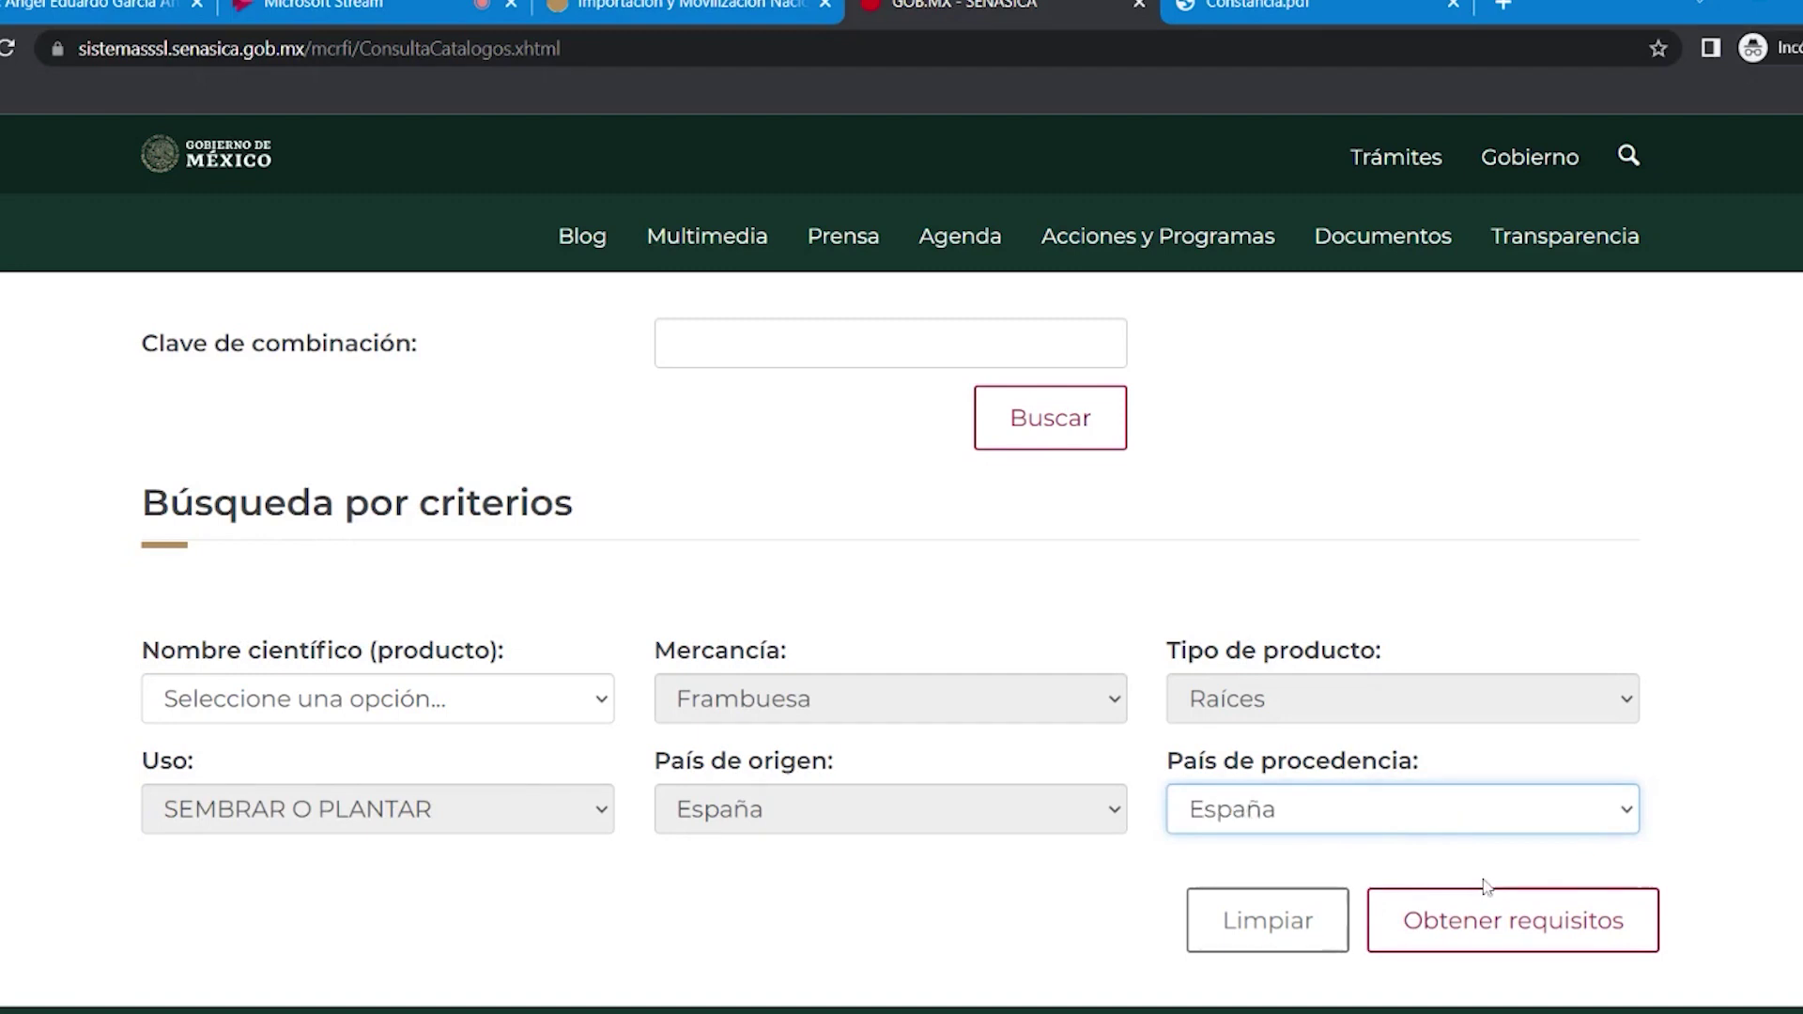
Step: Obtain the requirements for the chosen criteria and open the detail of the Rubus idaeus combination from España
click(1487, 889)
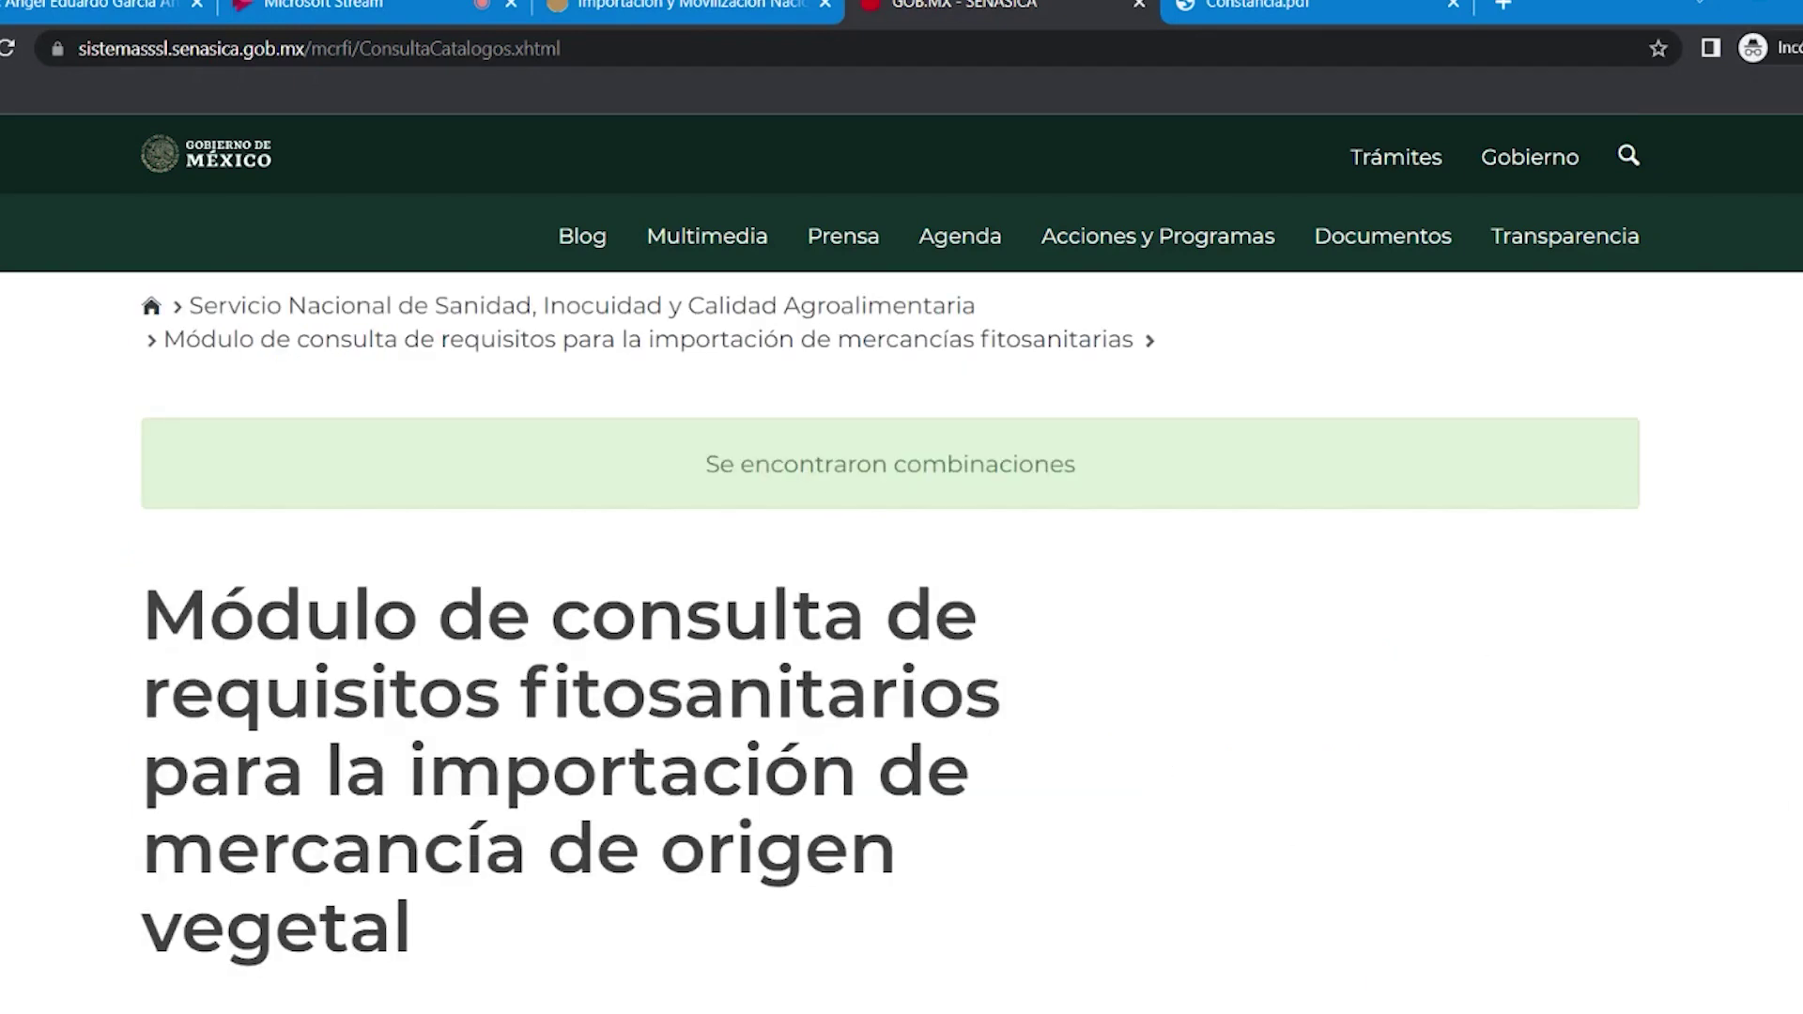
scroll(891, 611, down, 6)
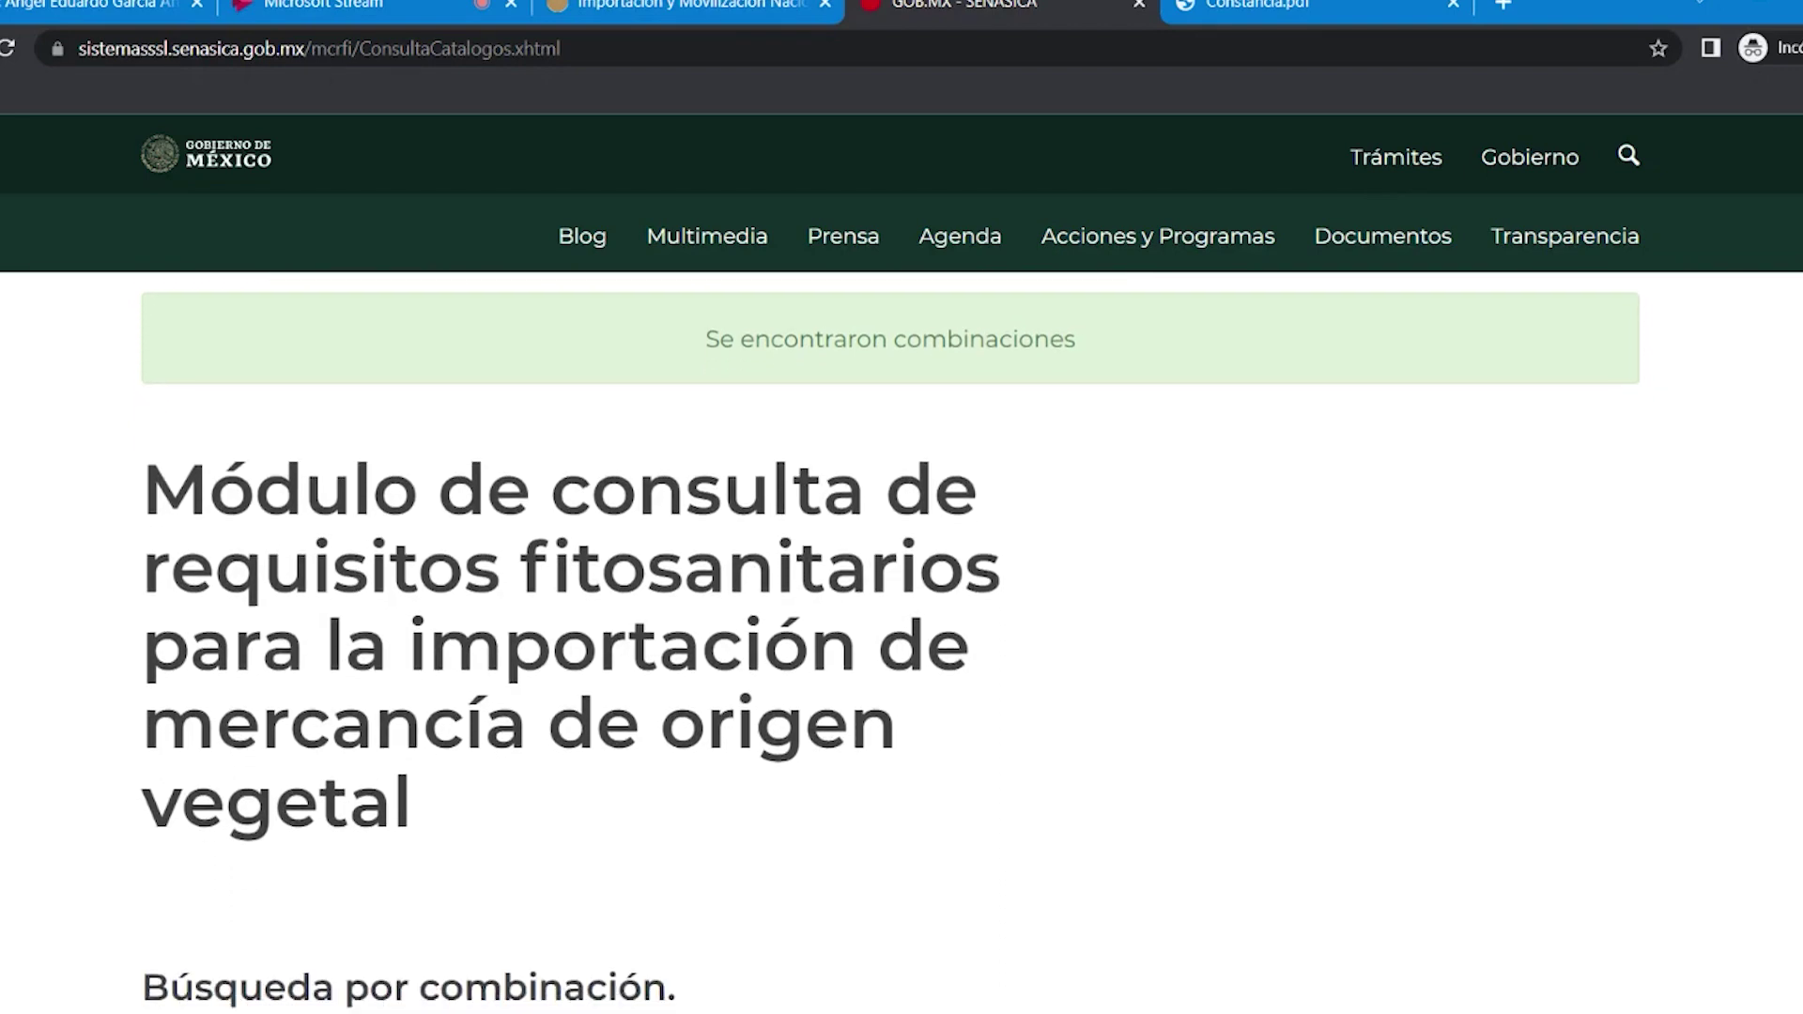
scroll(890, 610, down, 5)
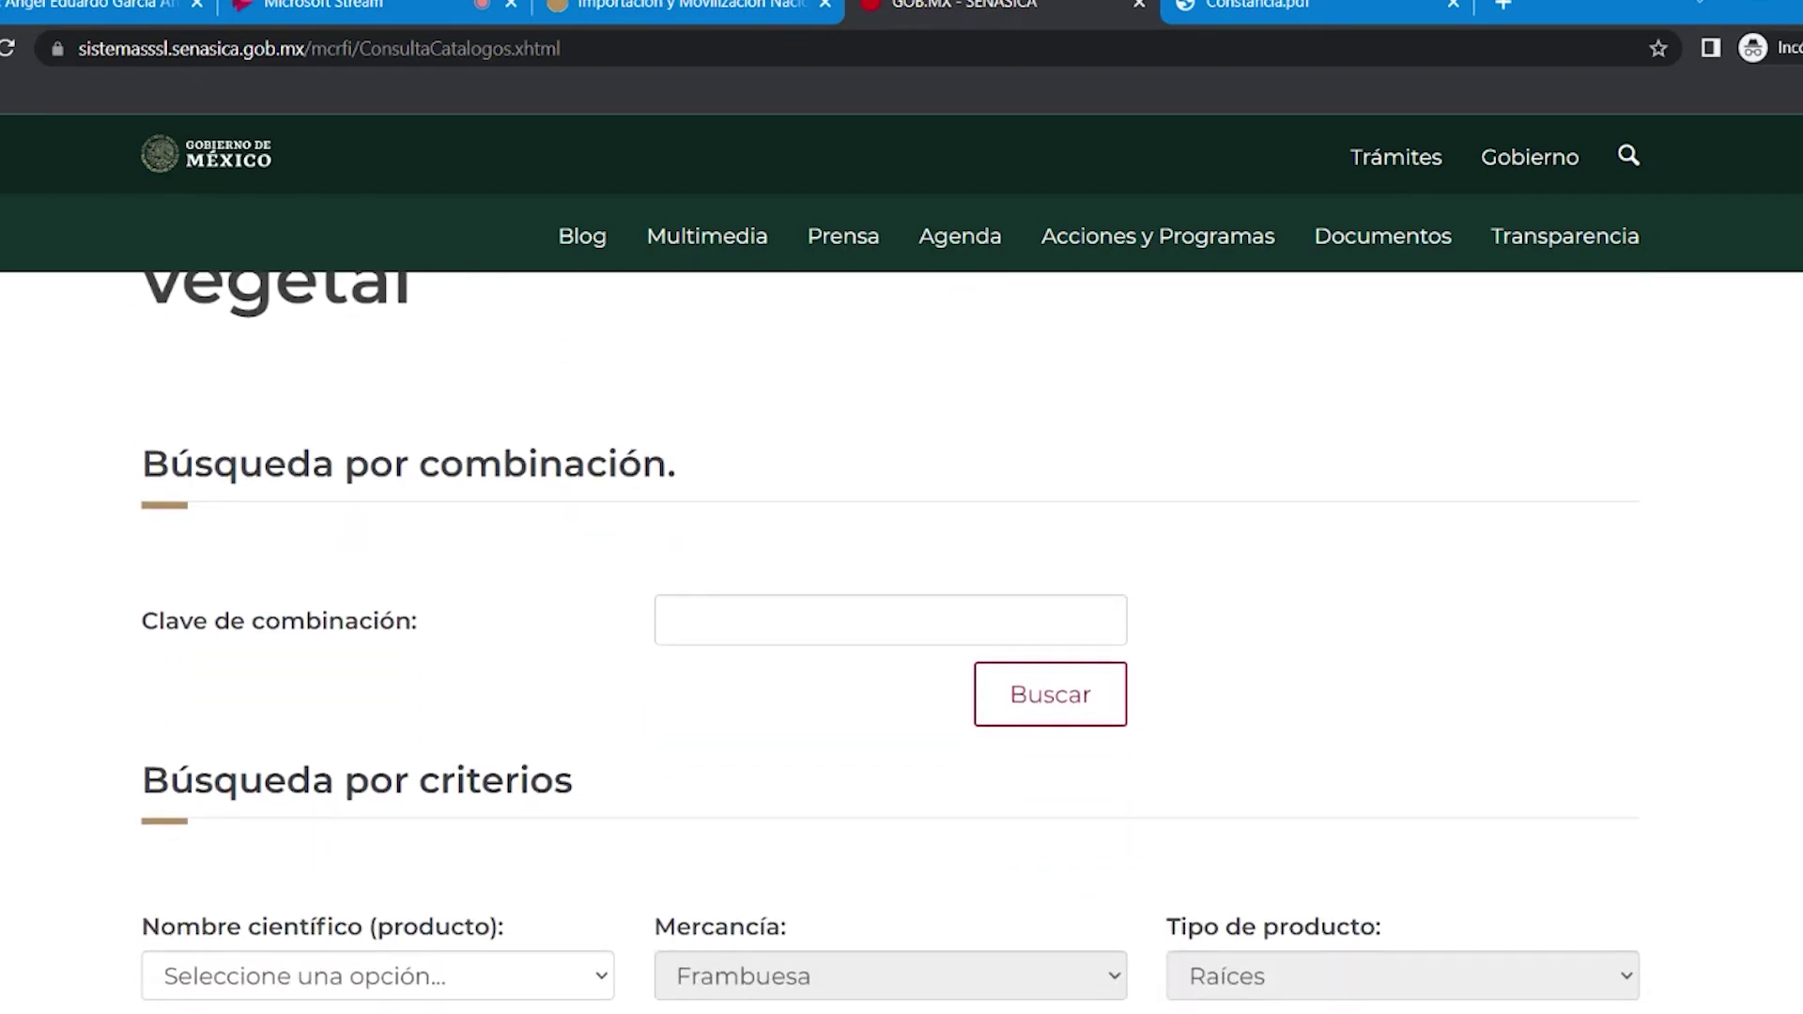
scroll(890, 610, down, 1)
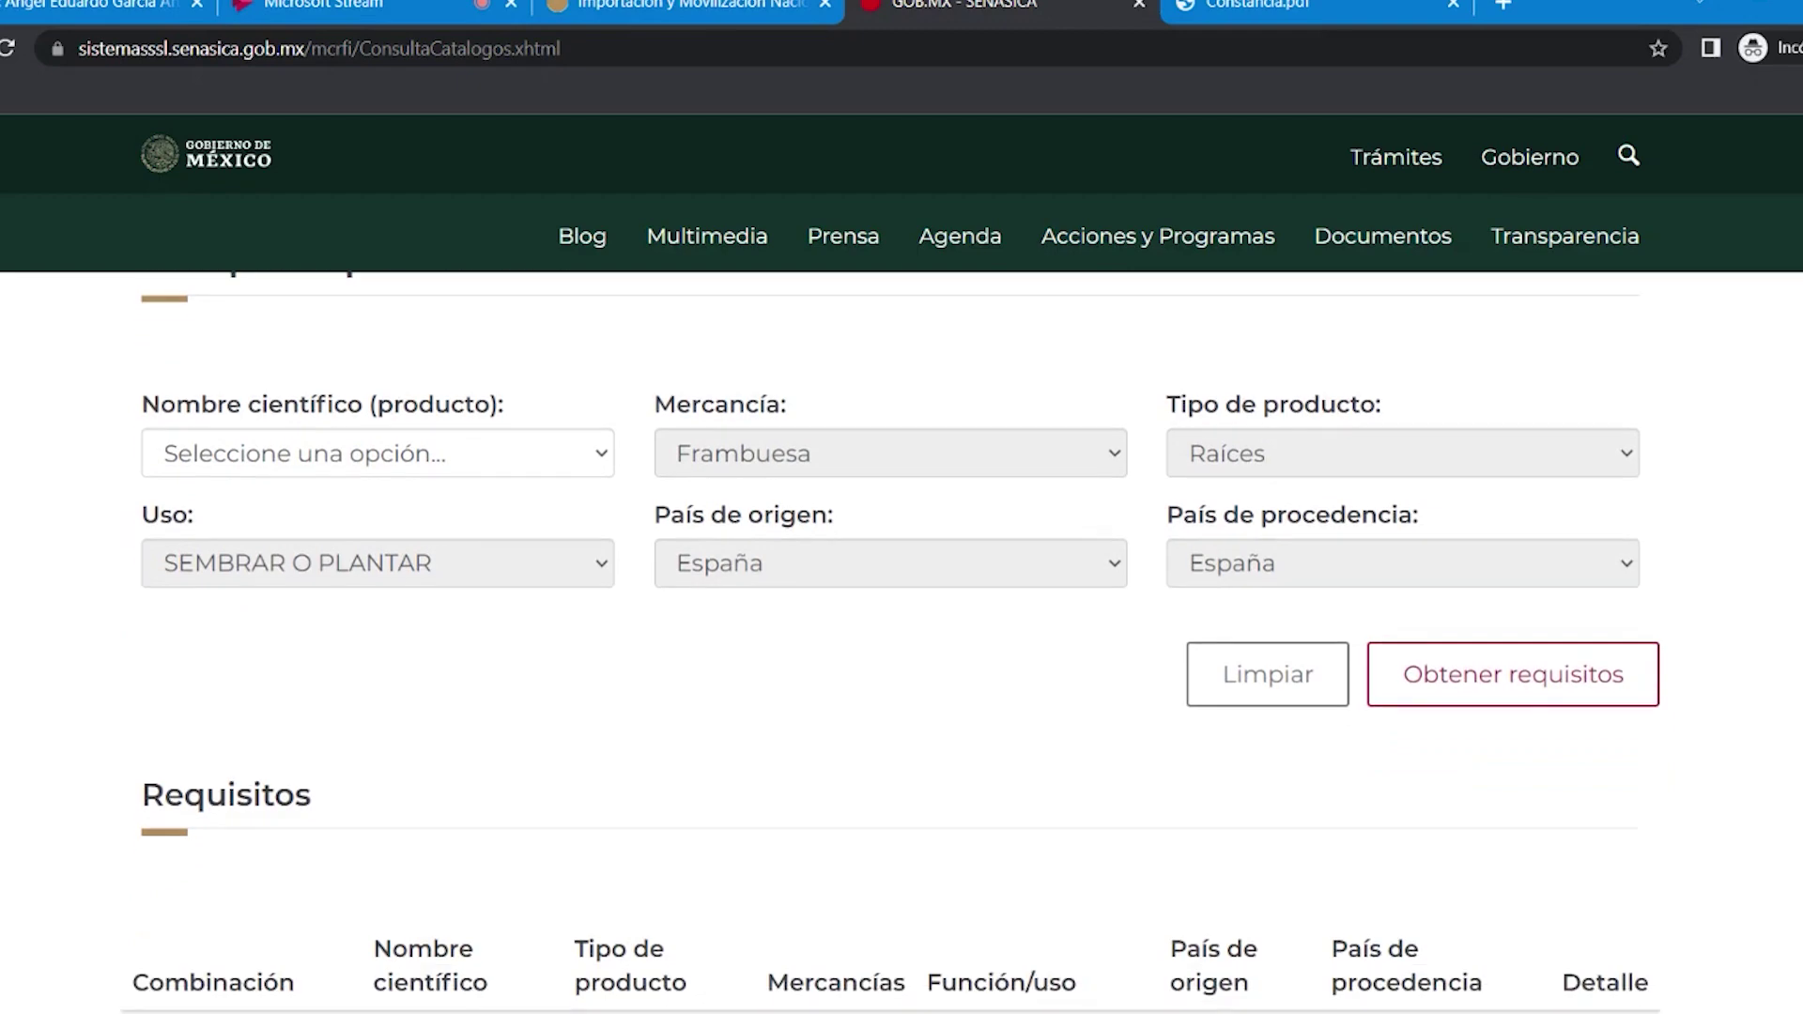
scroll(1500, 793, down, 3)
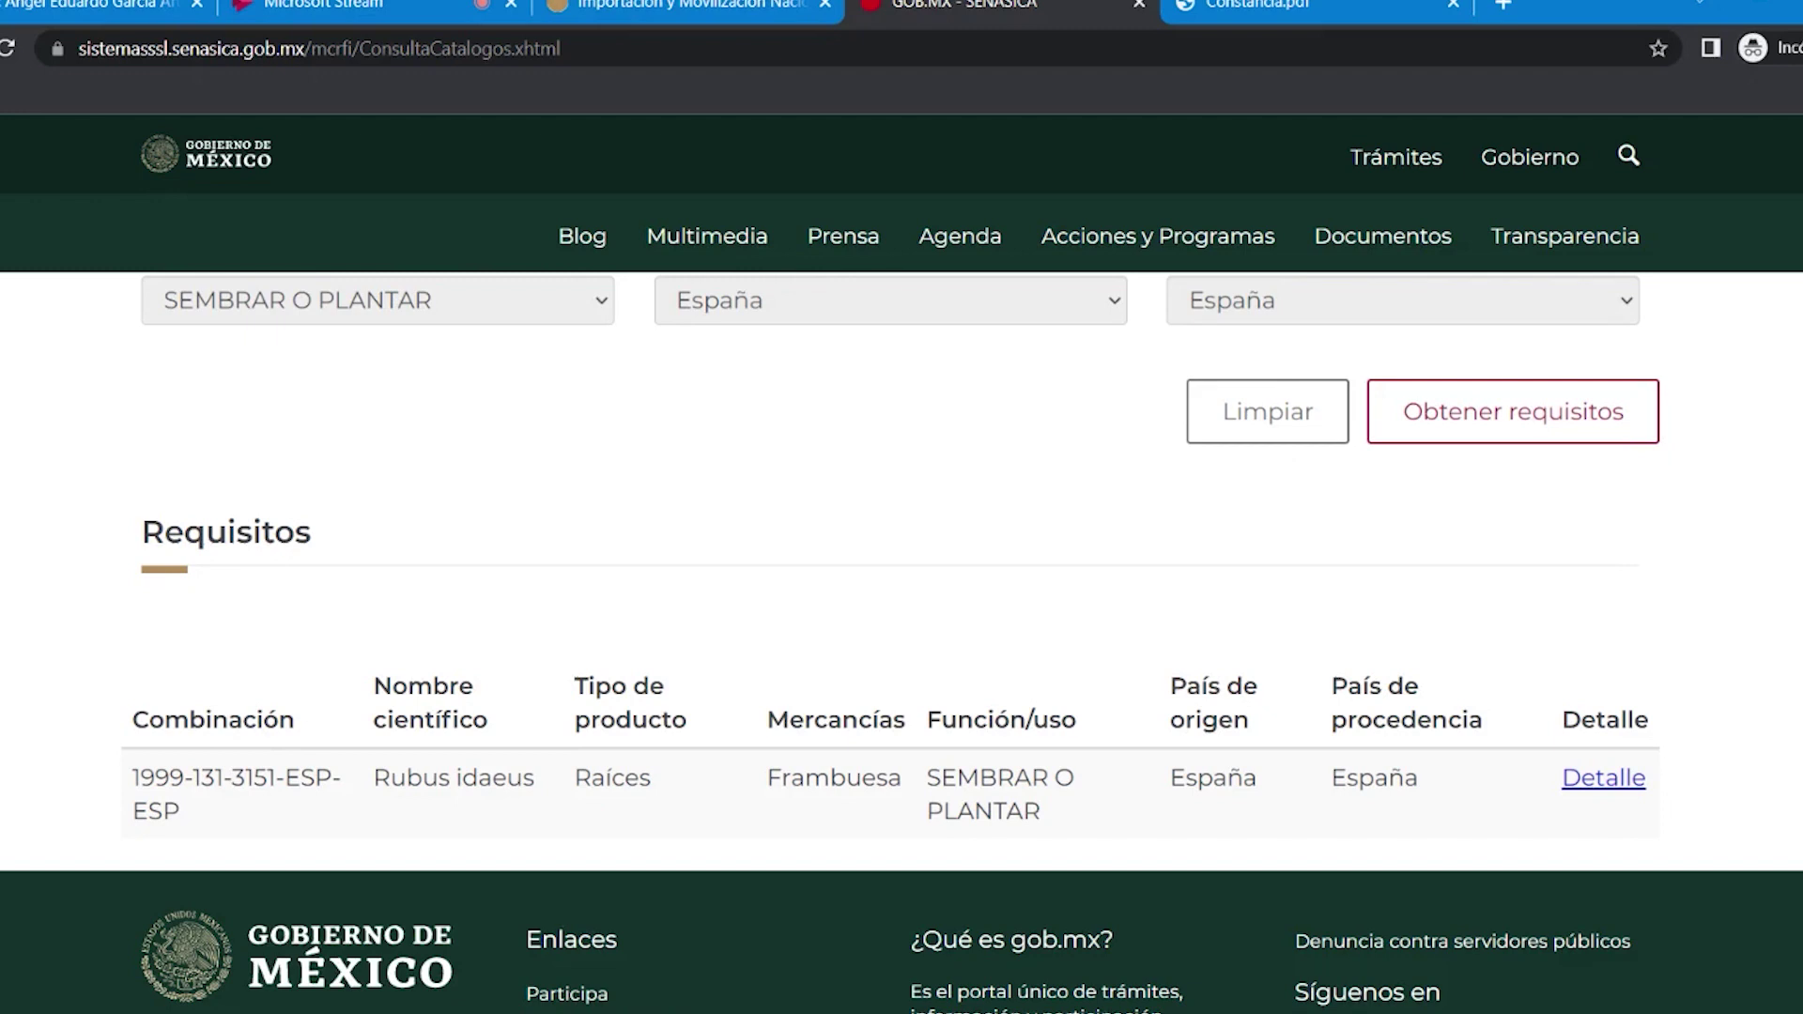
click(1587, 789)
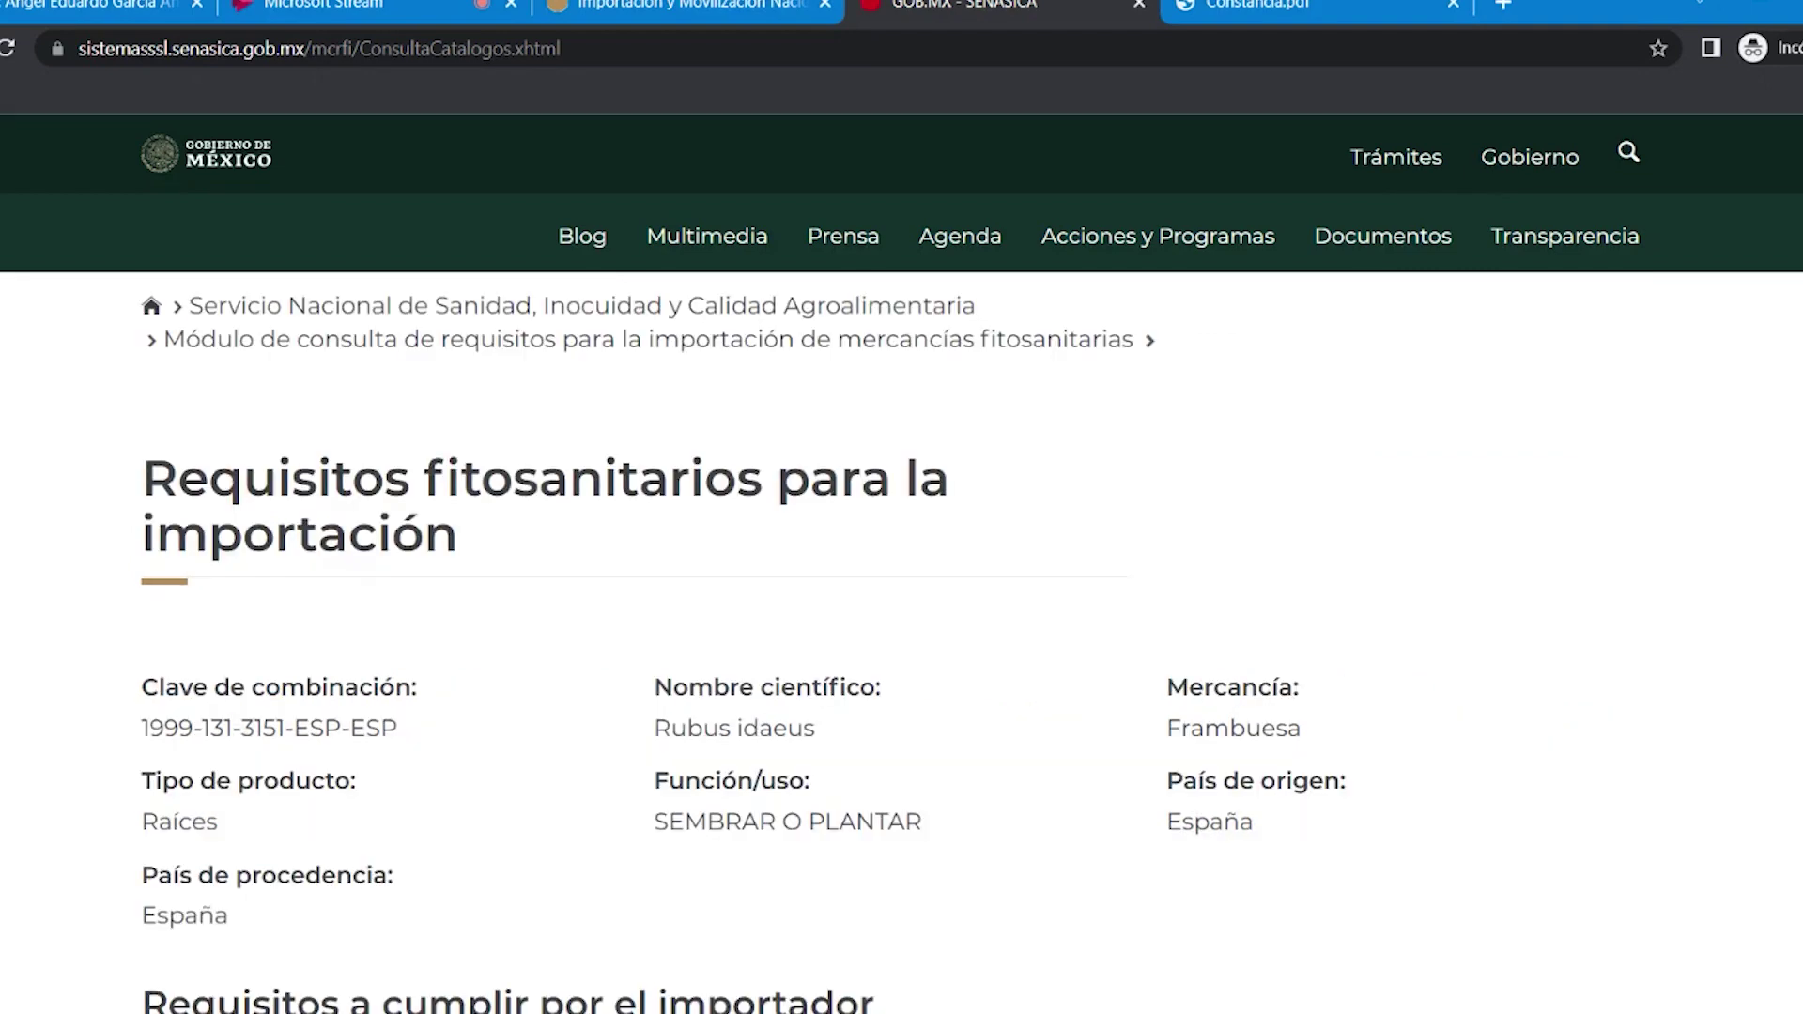
Step: Examine the raspberry roots' combination data, phytosanitary measures and the list of pests the certificate must declare absent
scroll(902, 638, down, 5)
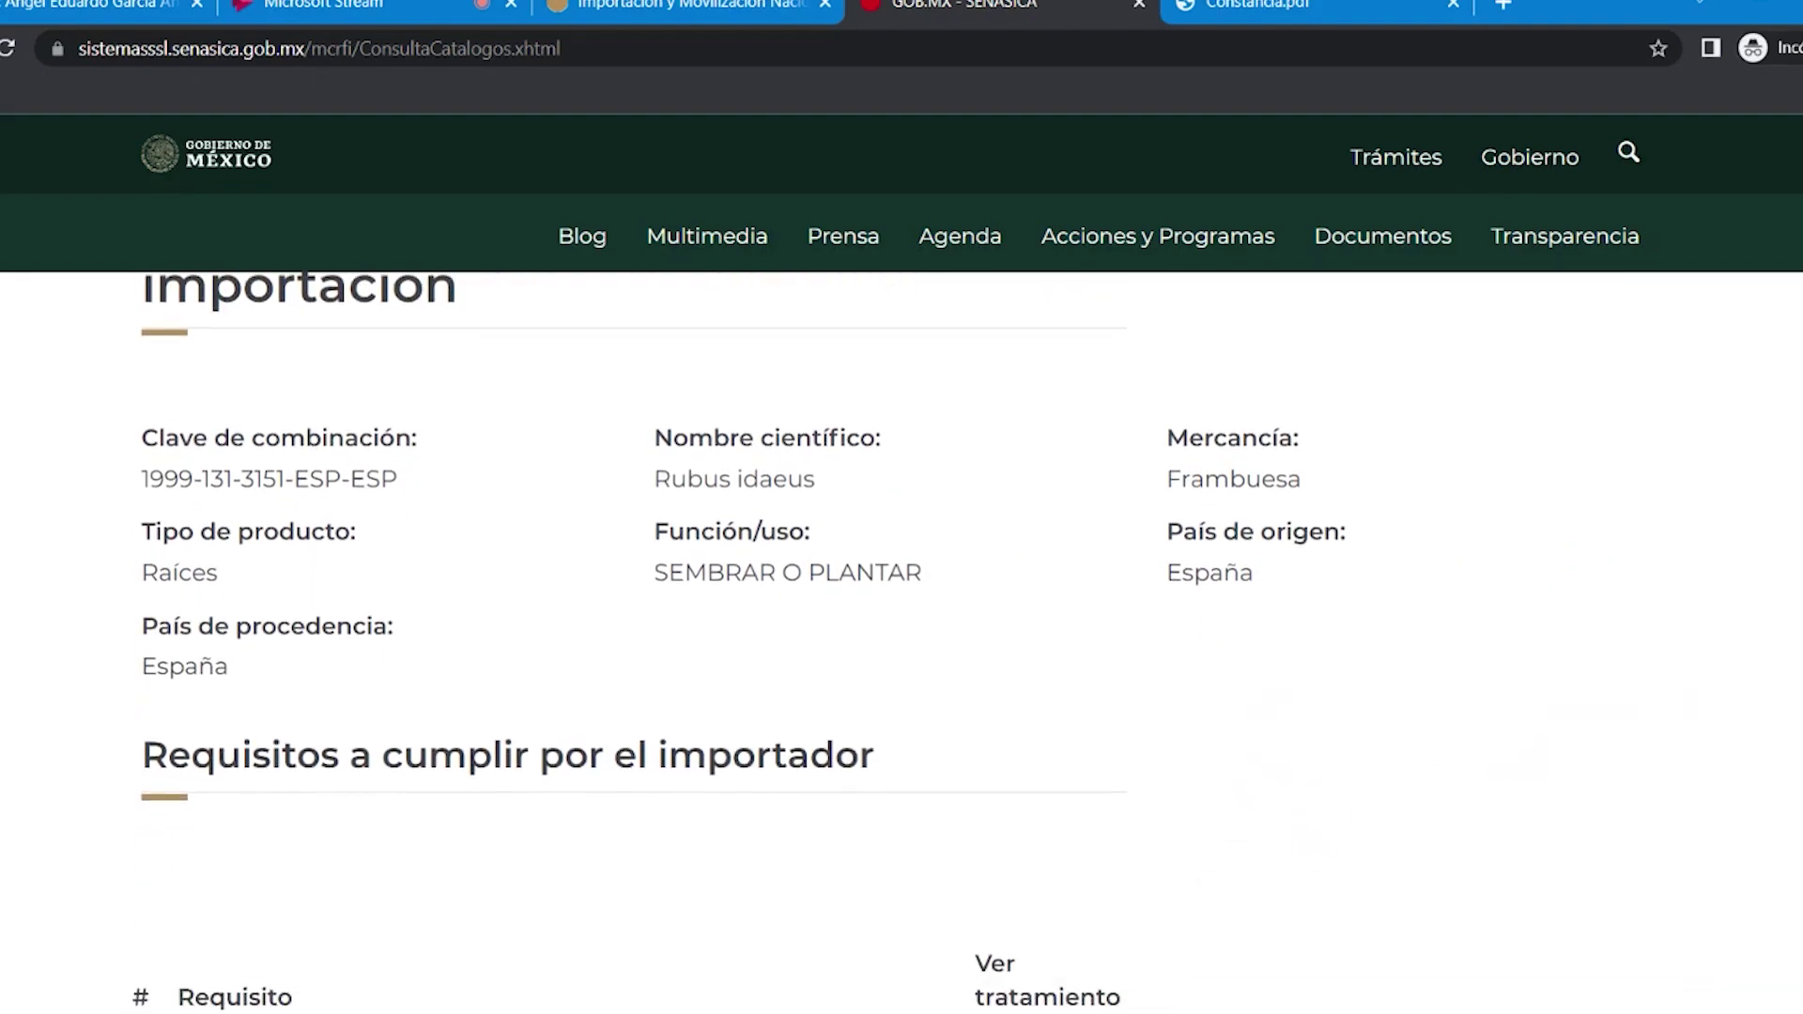
scroll(901, 638, down, 2)
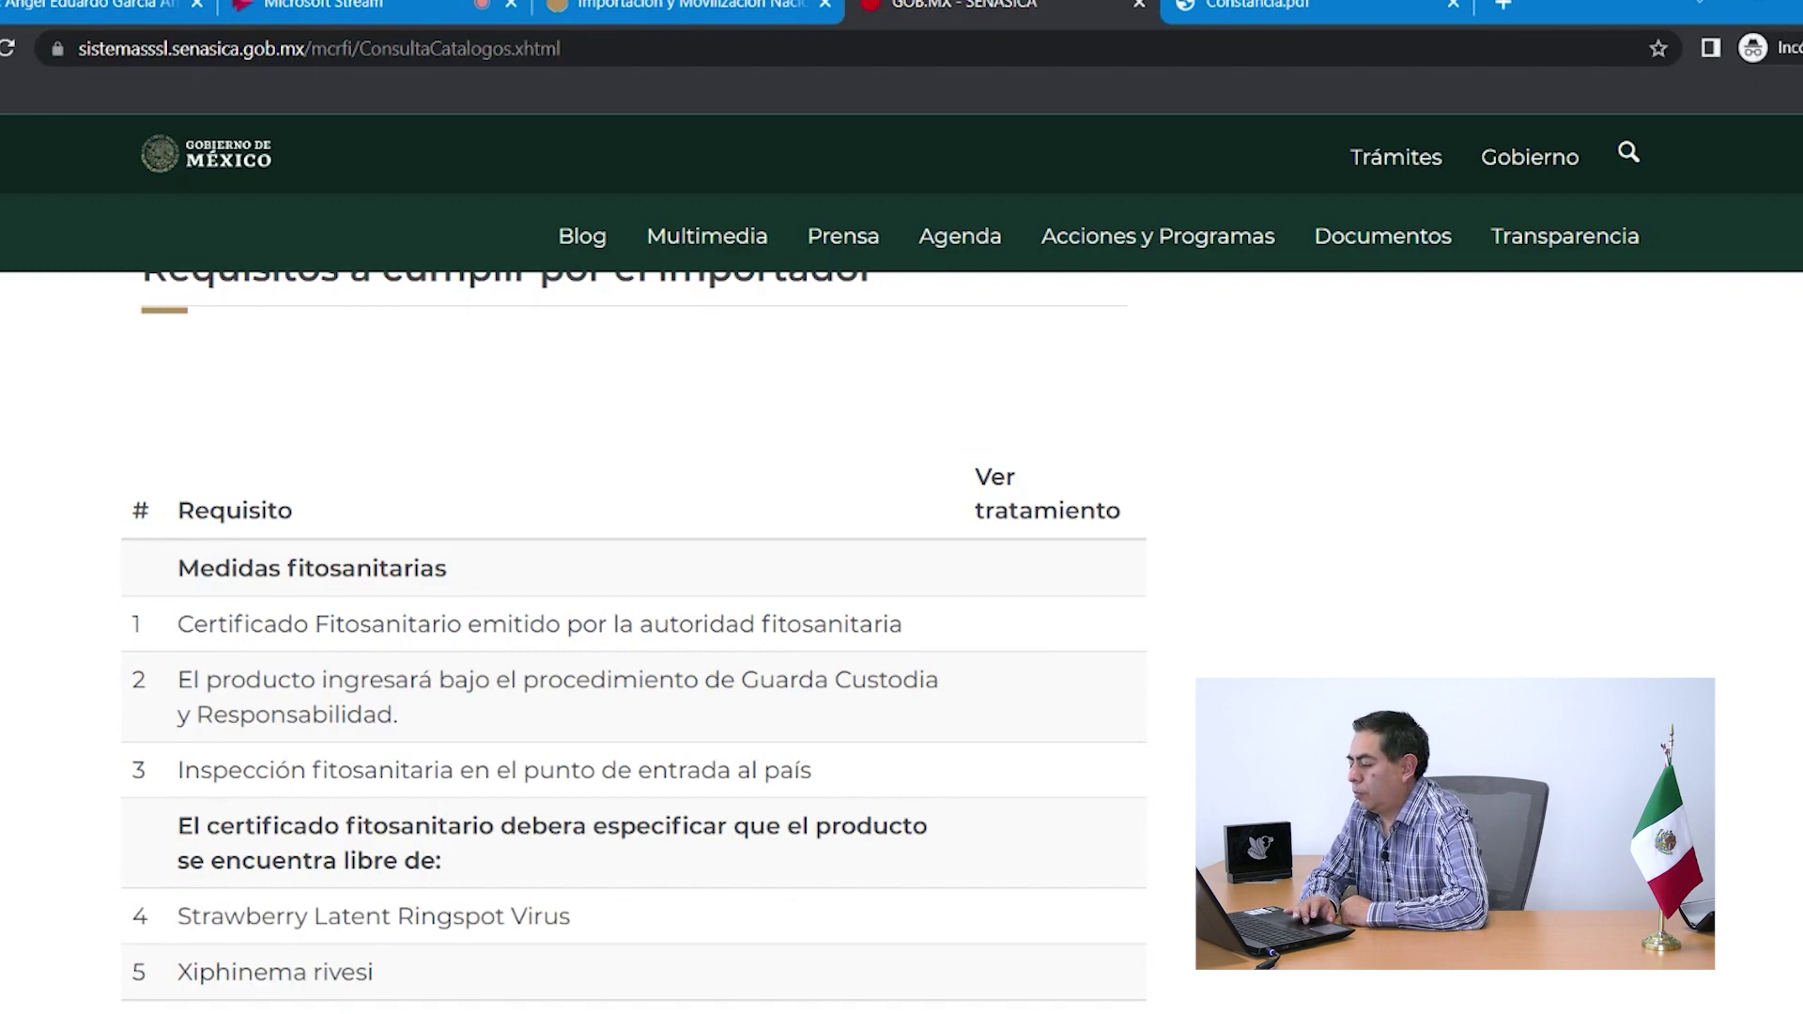
scroll(634, 637, down, 1)
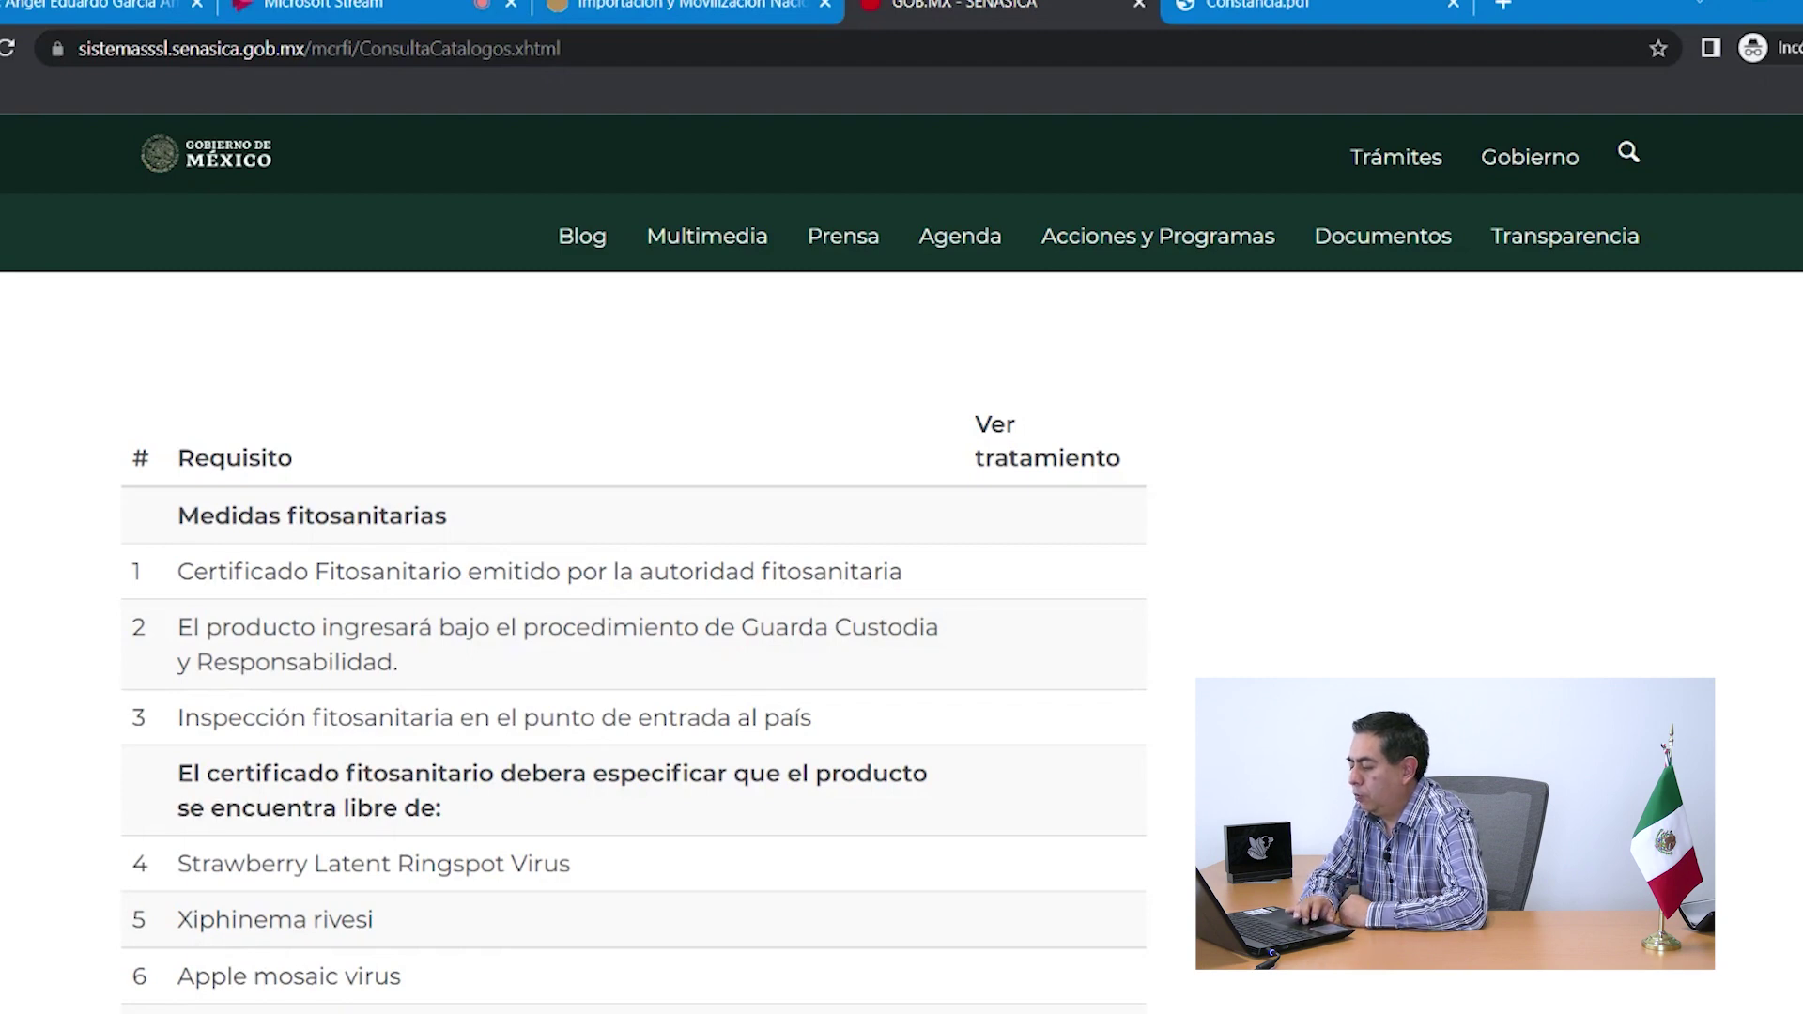
scroll(634, 700, down, 1)
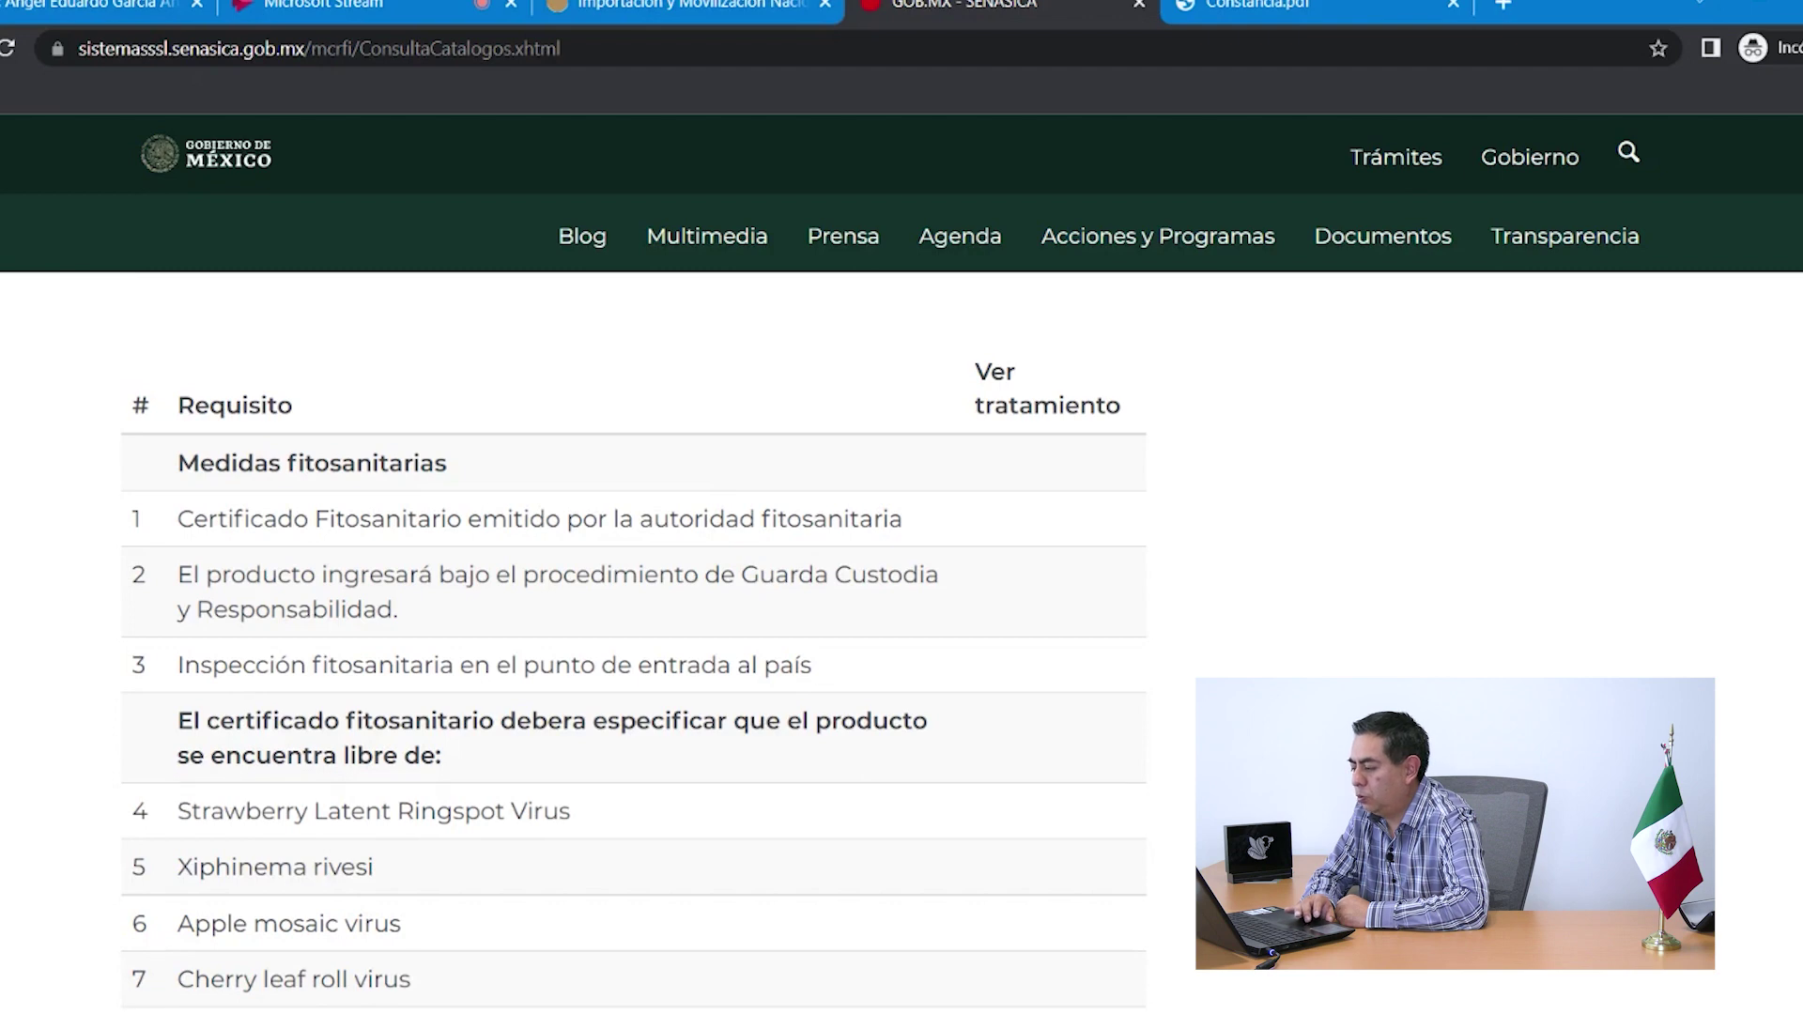
scroll(634, 676, down, 1)
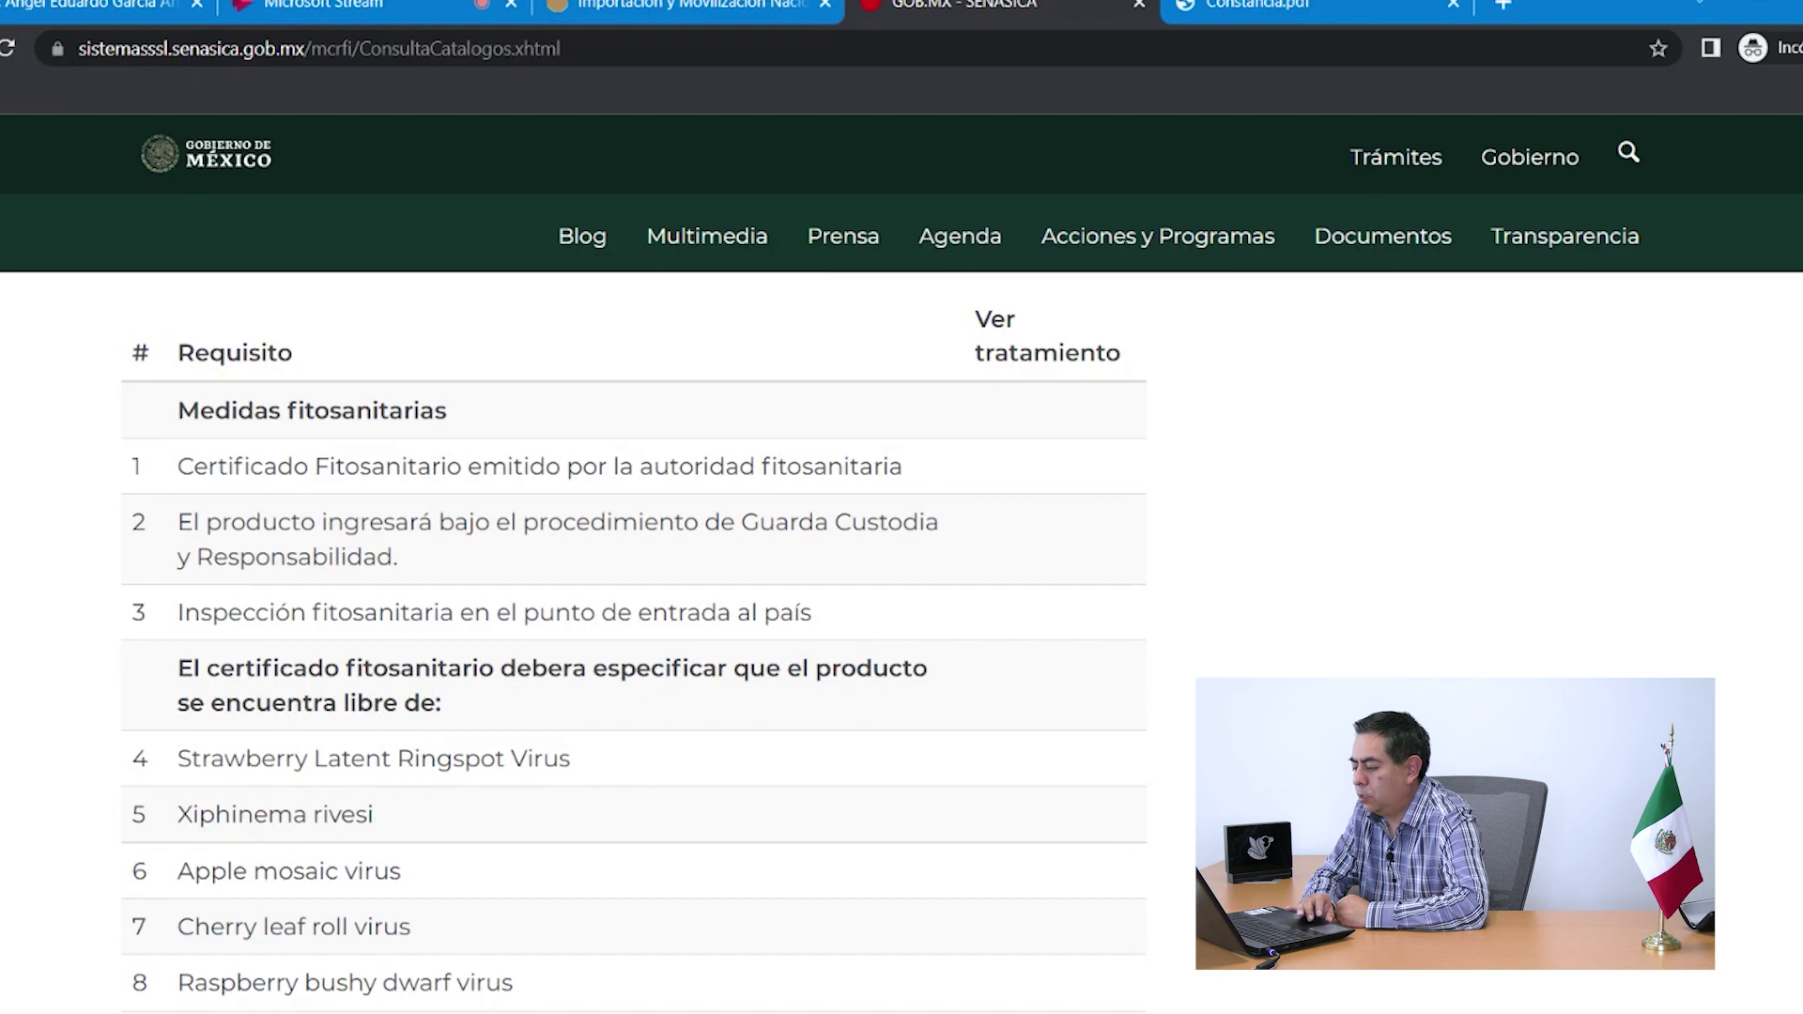
scroll(1147, 750, down, 3)
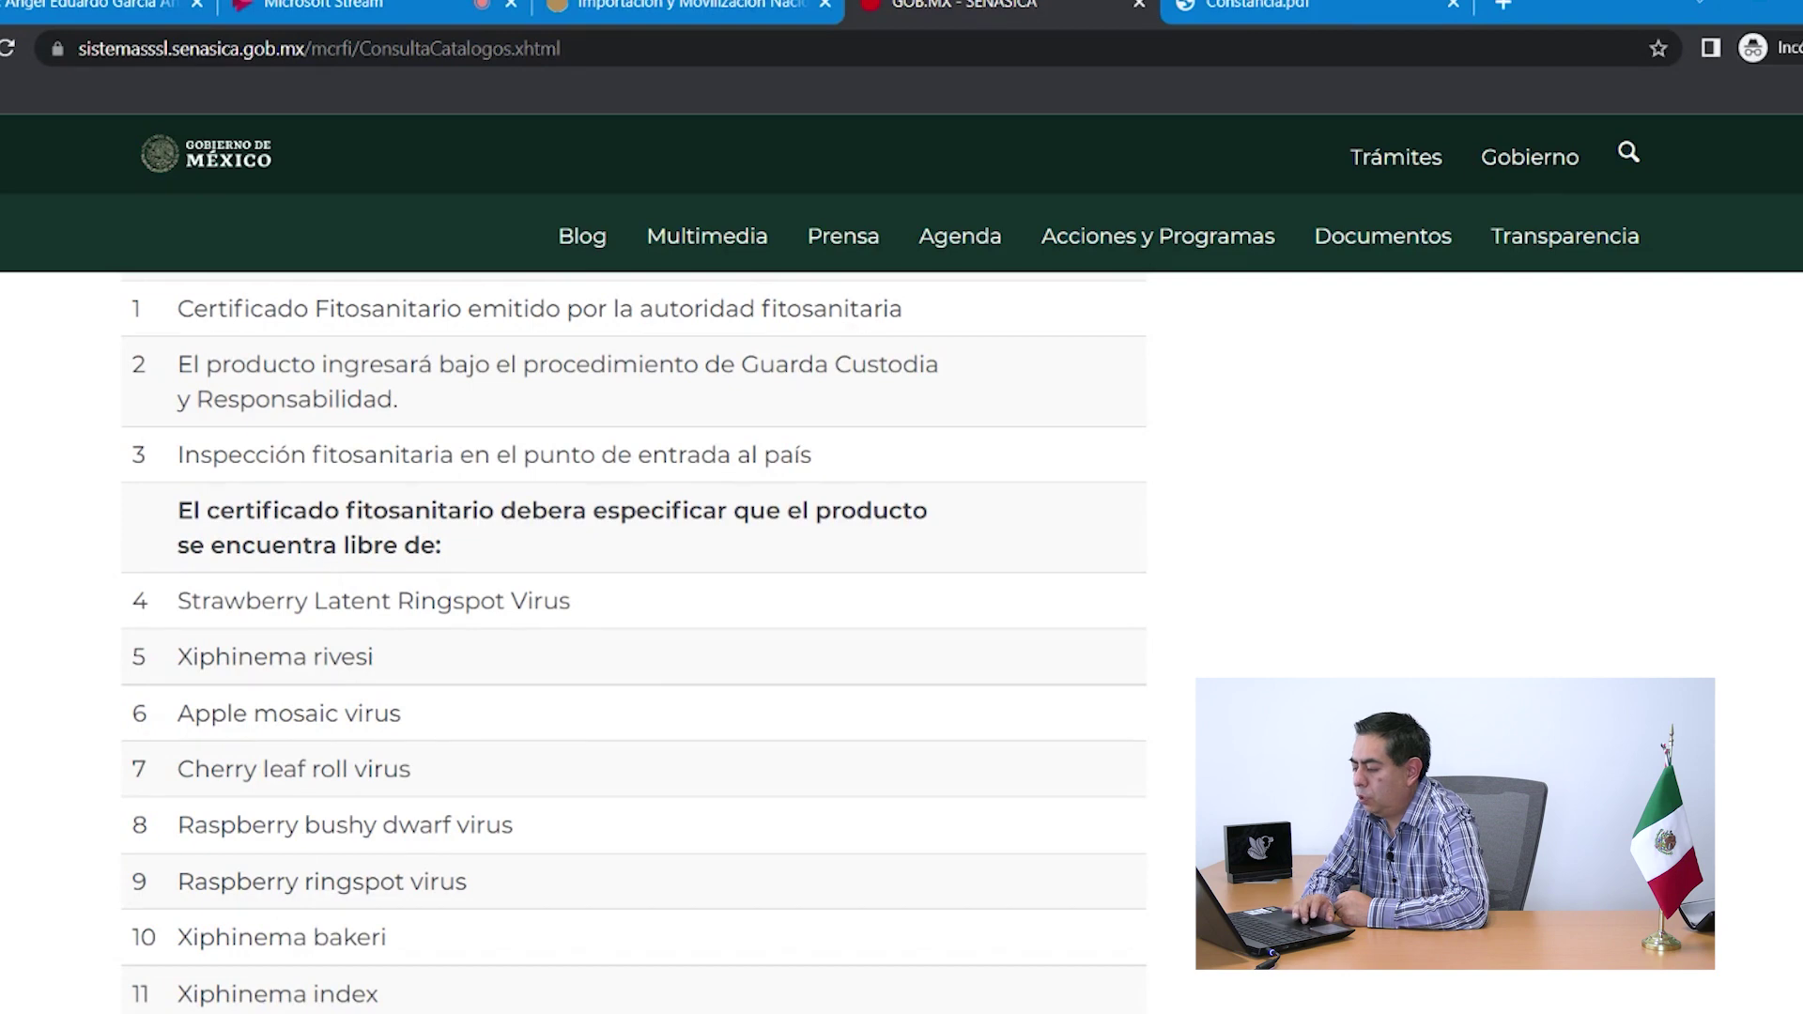
scroll(634, 643, down, 1)
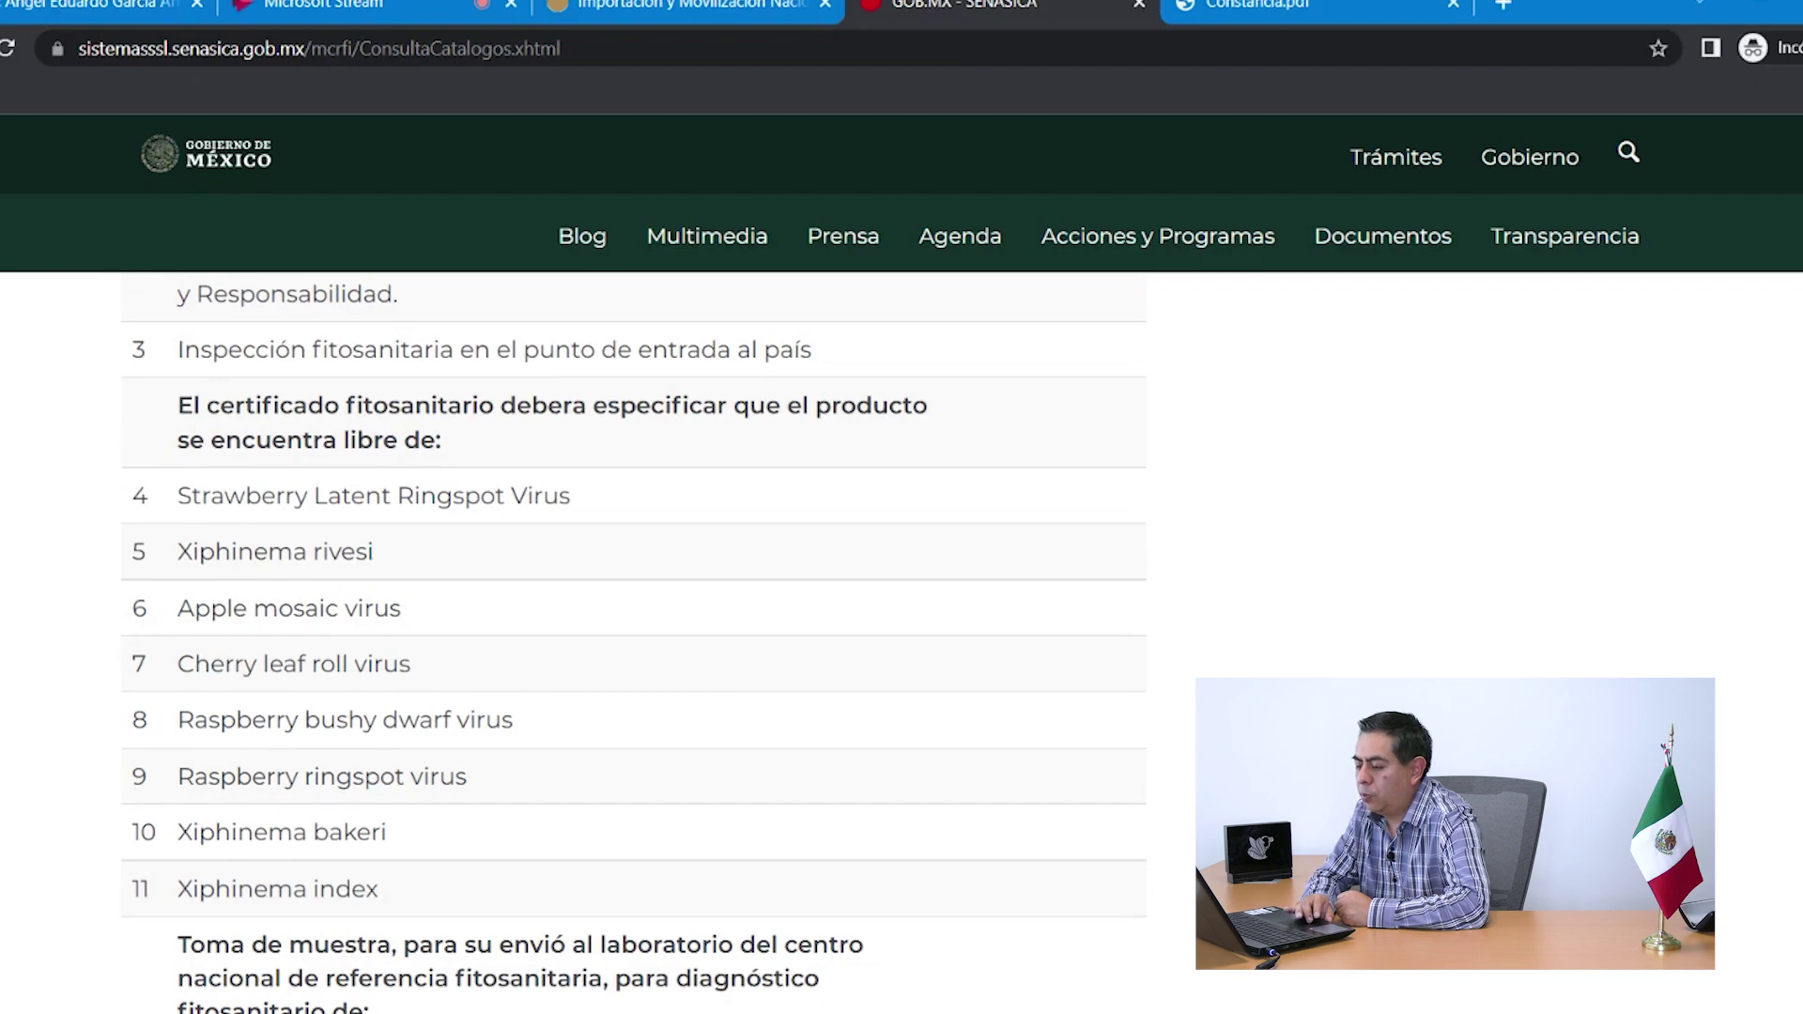
scroll(634, 648, down, 1)
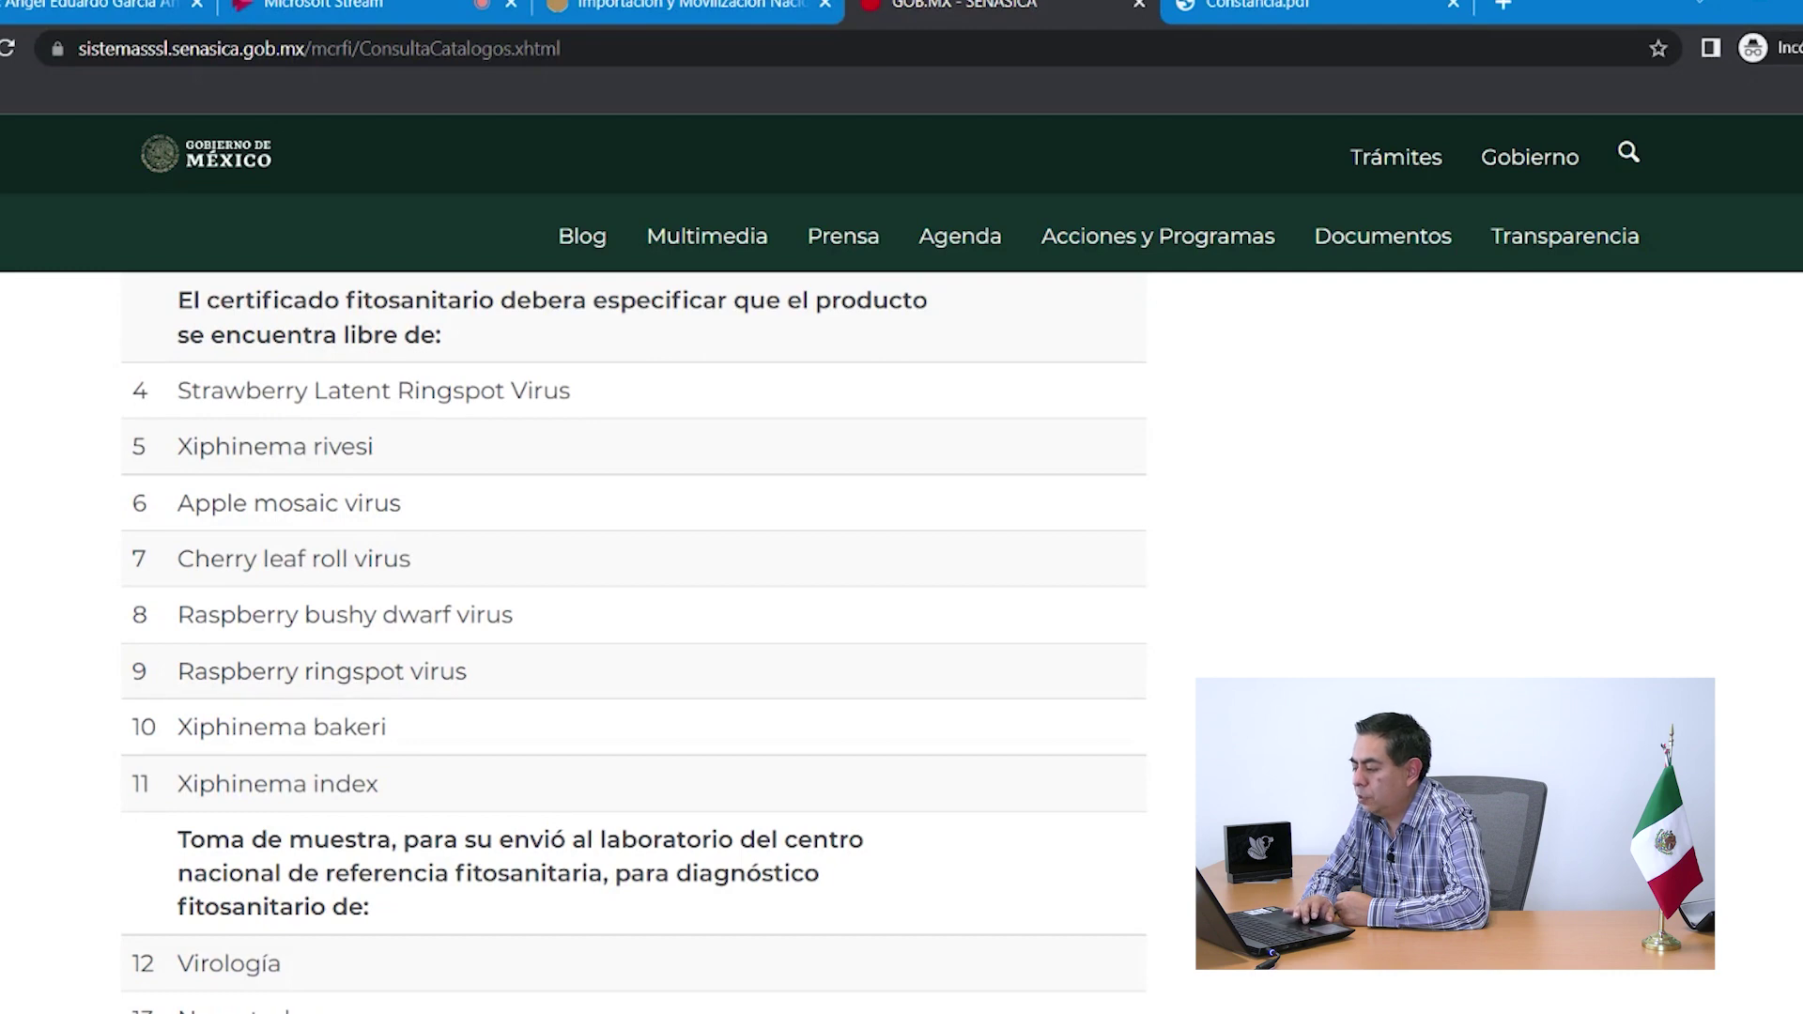
Step: Examine the laboratory sampling, substrate and soil requirements, the entry points and the publication date for the raspberry roots
scroll(634, 638, down, 12)
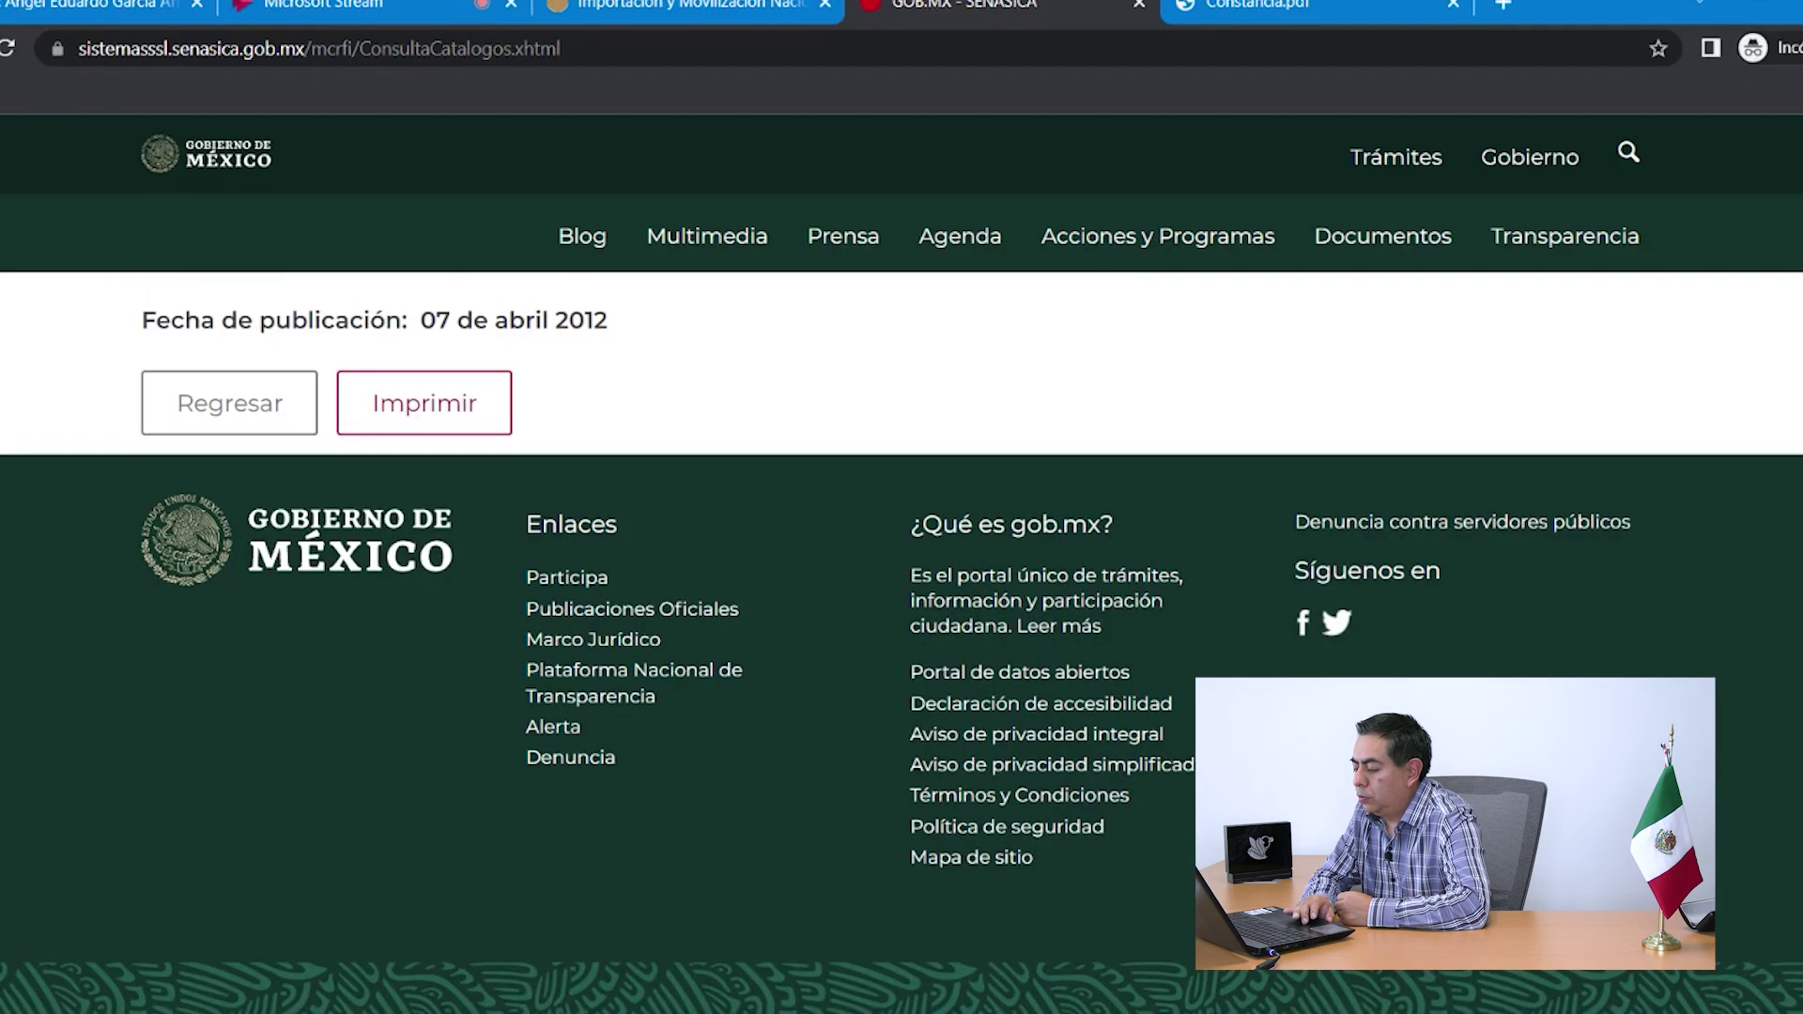
scroll(634, 639, up, 7)
scroll(634, 639, up, 7)
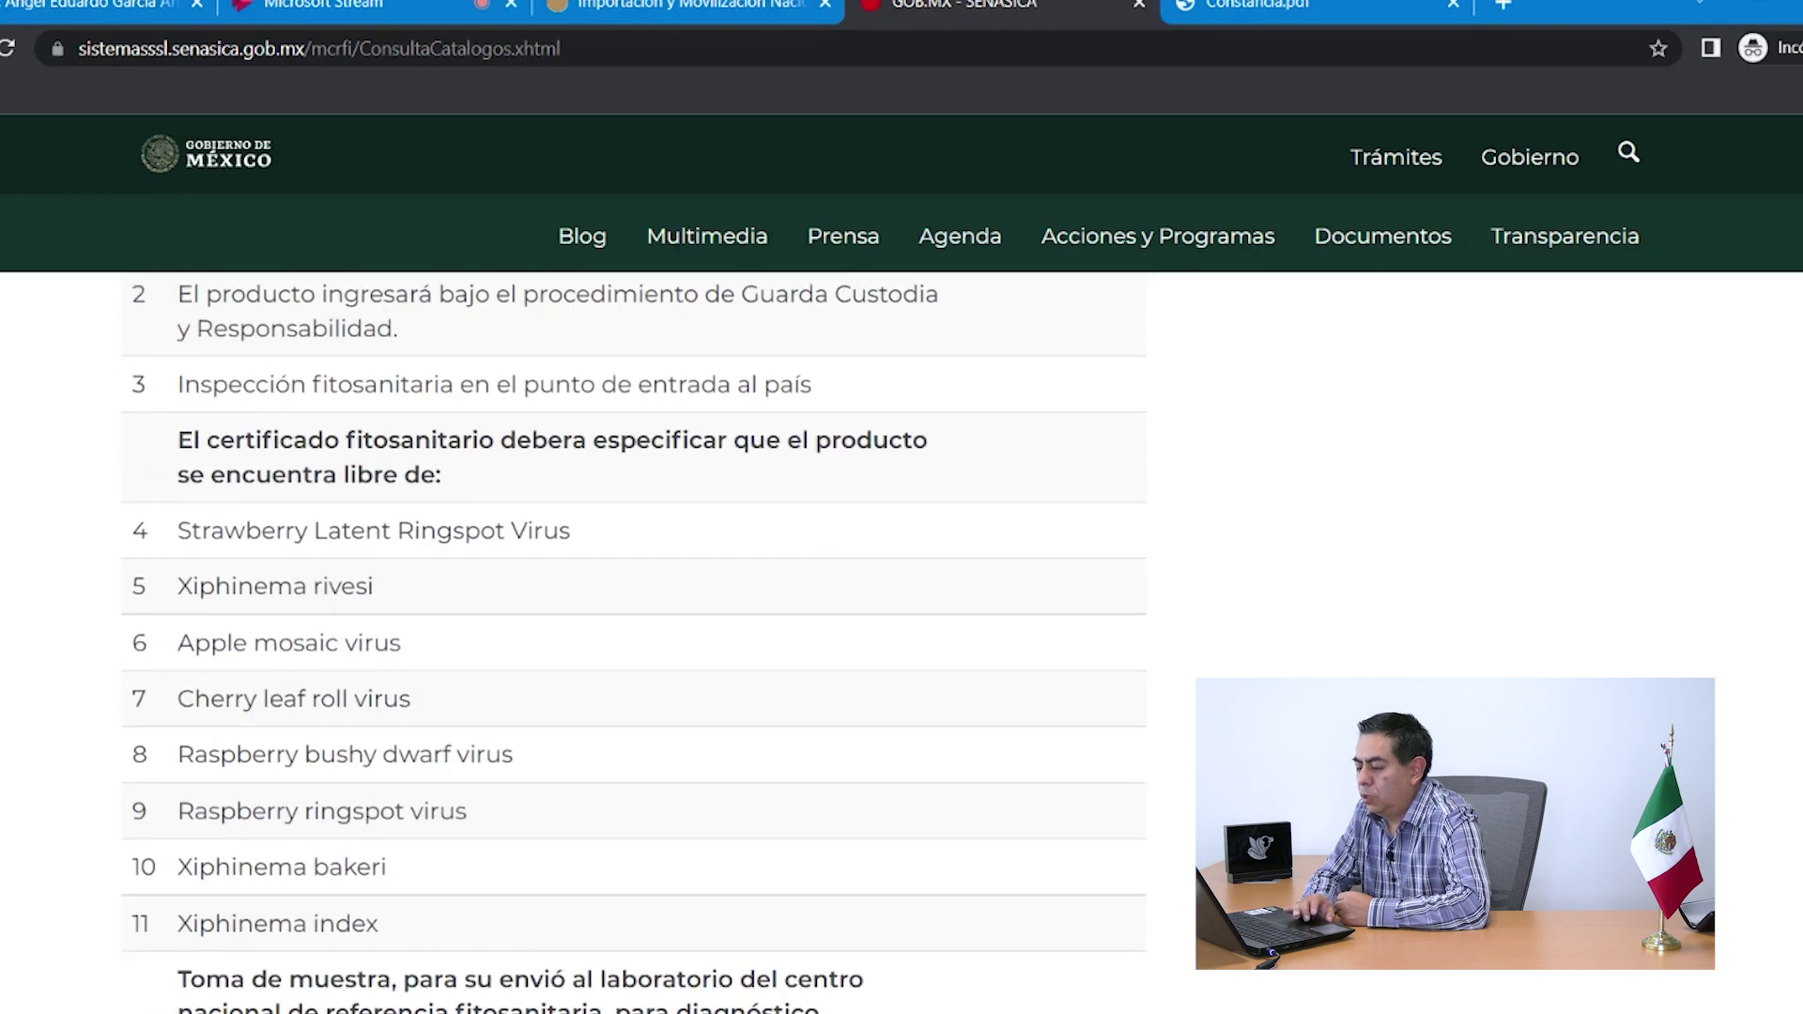
scroll(634, 639, down, 5)
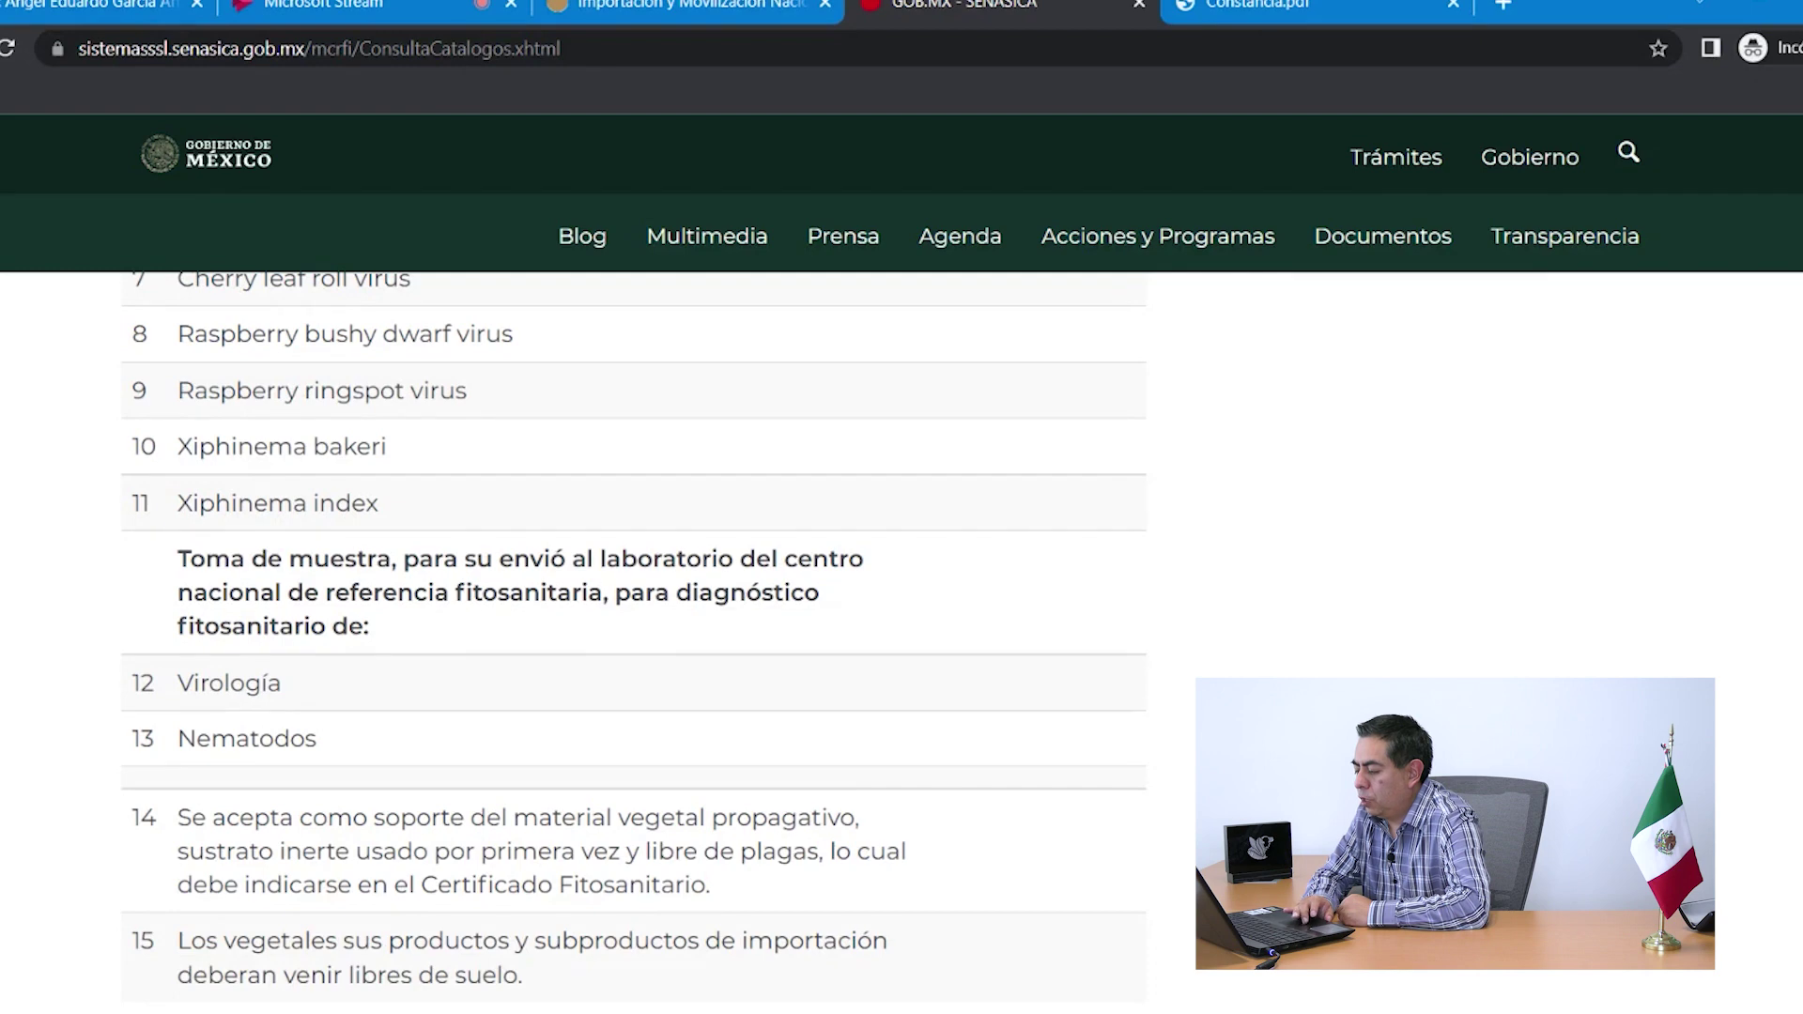
scroll(634, 628, down, 1)
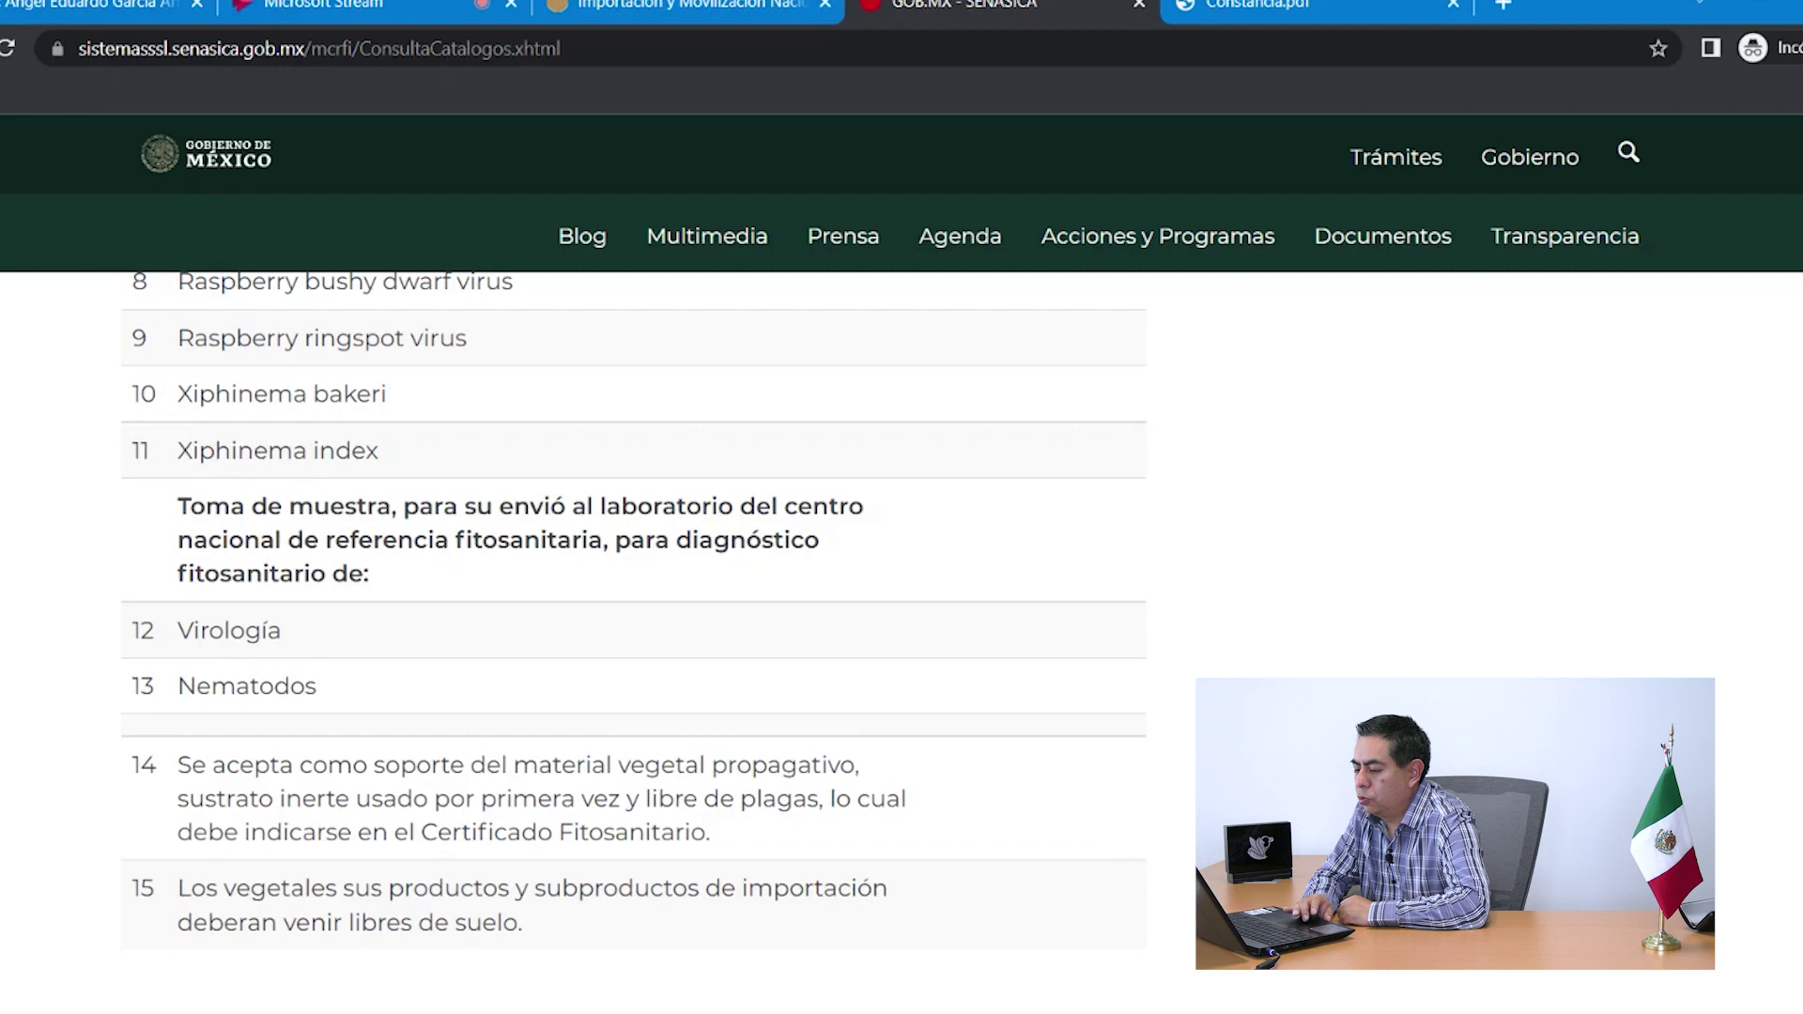
scroll(634, 642, down, 1)
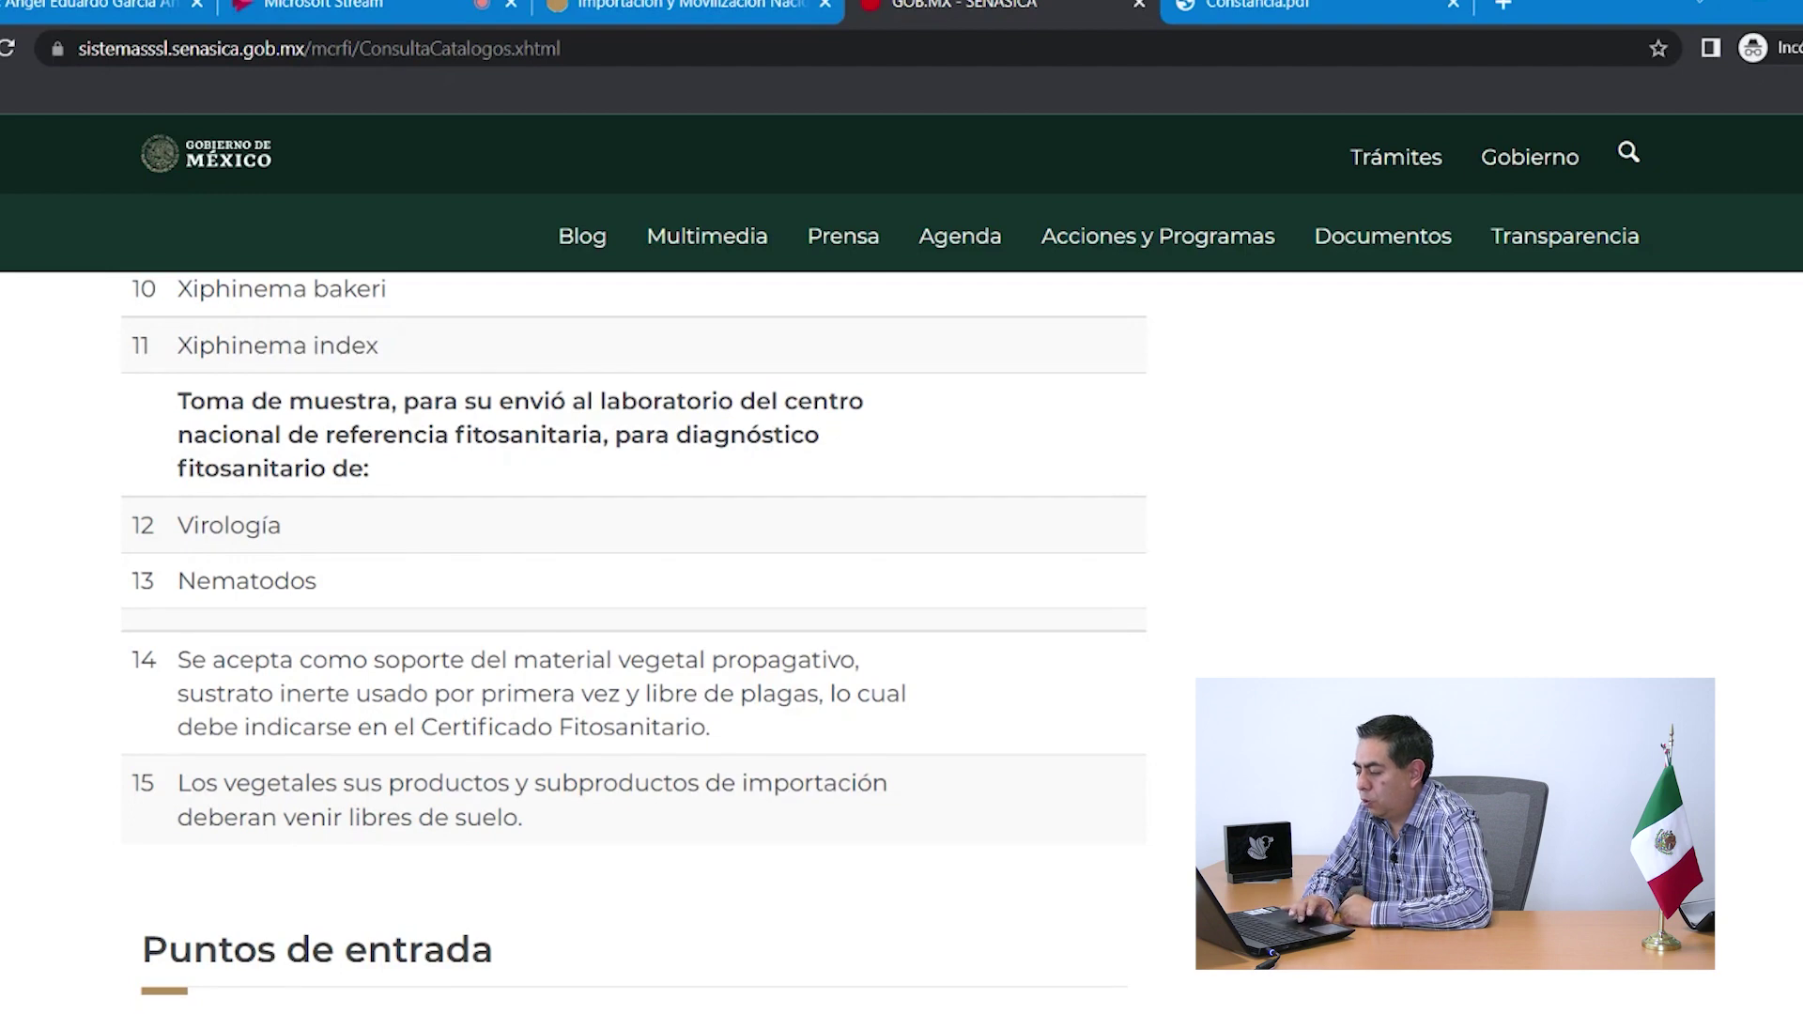
scroll(634, 645, down, 4)
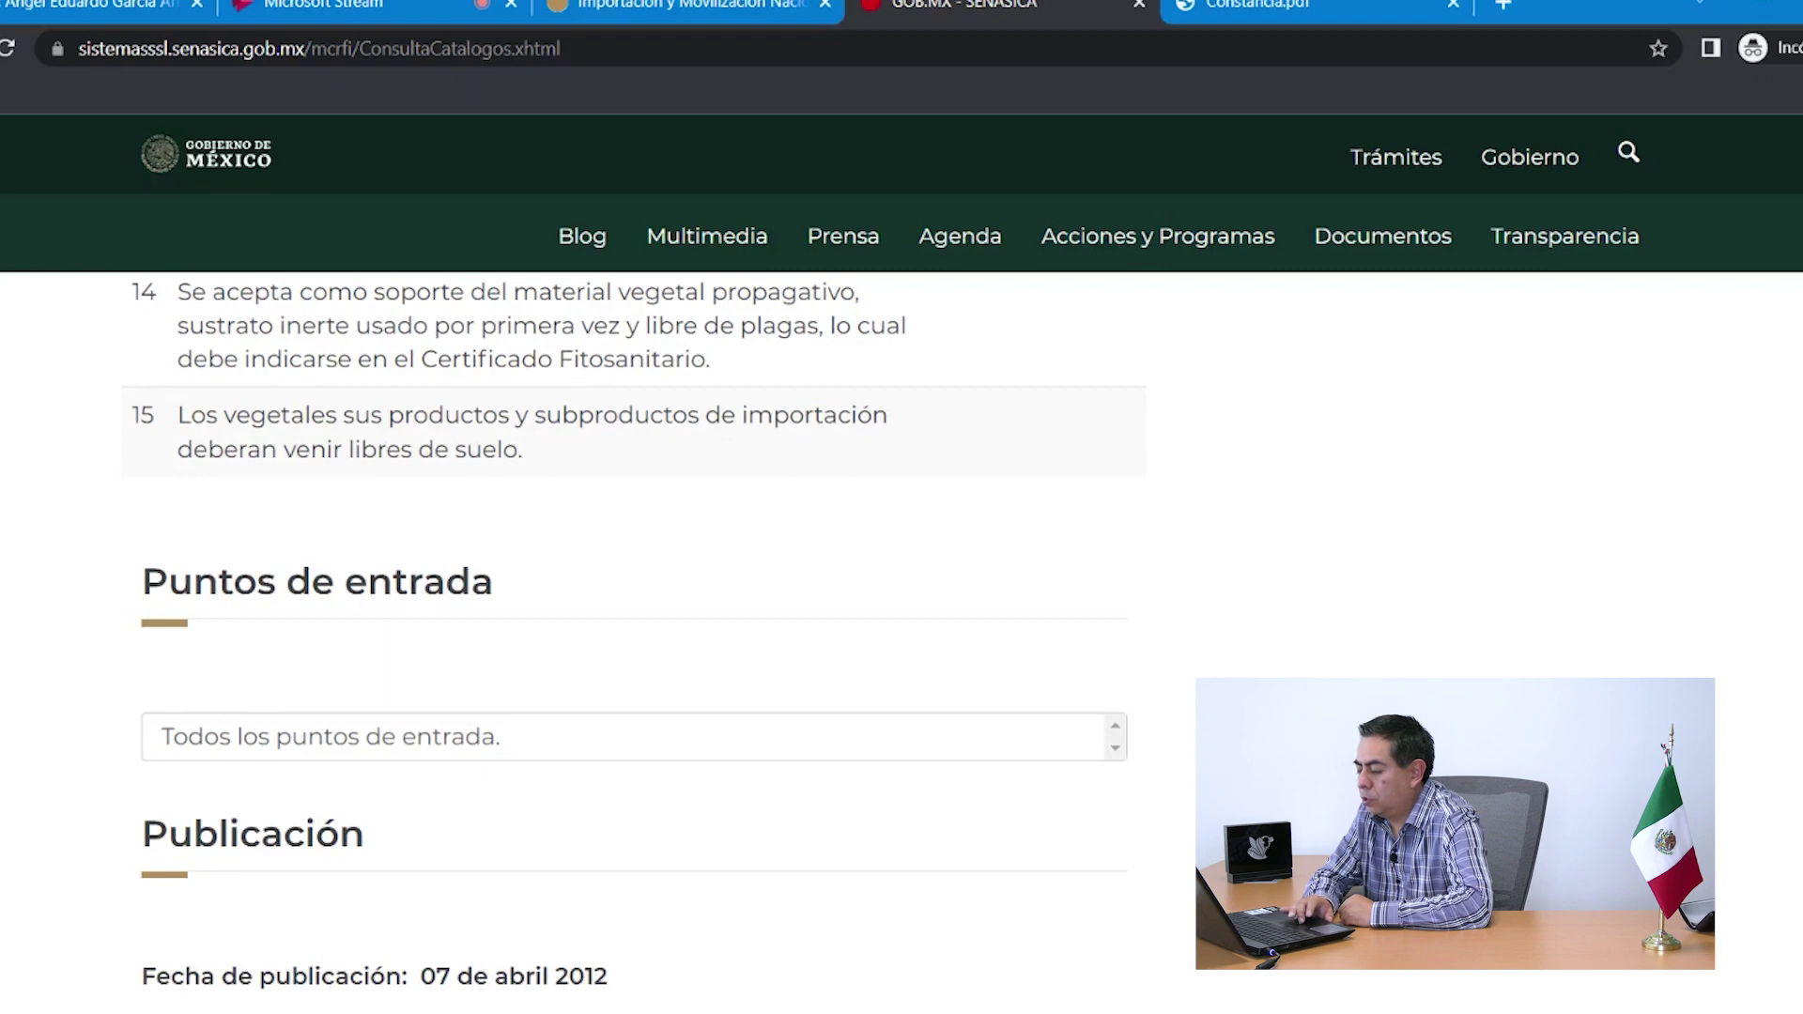
scroll(634, 646, down, 1)
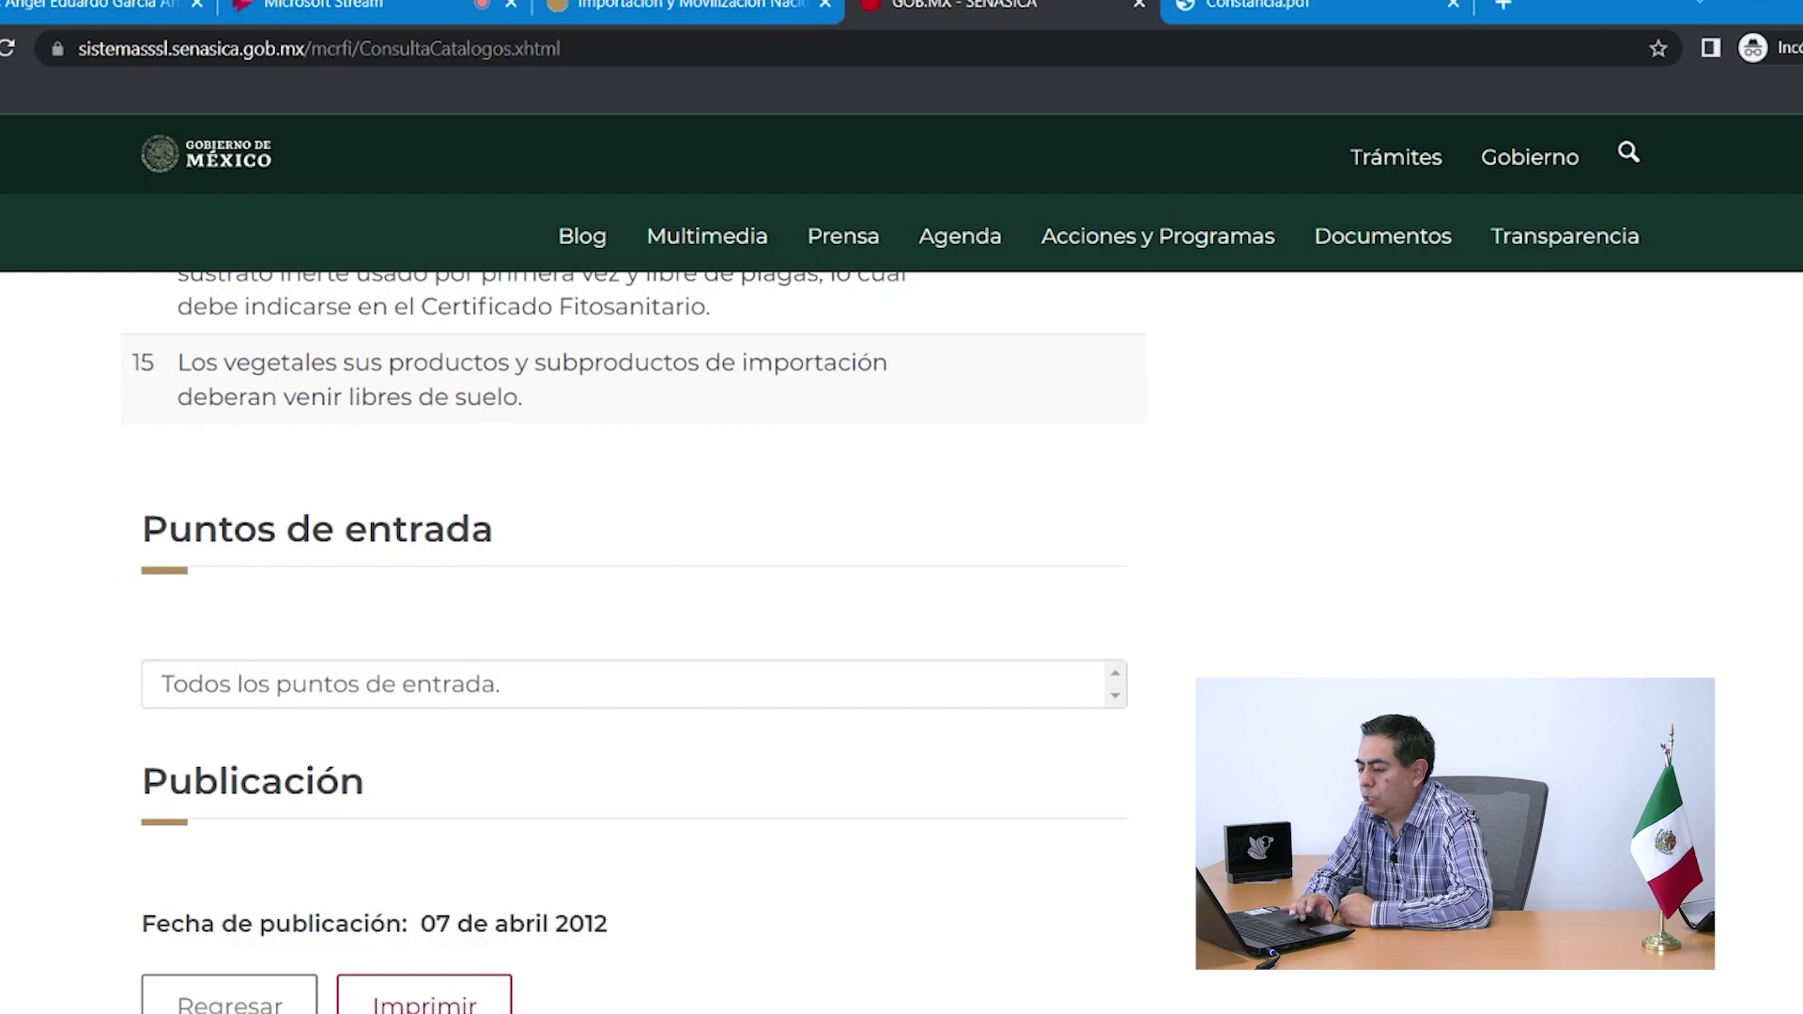
scroll(776, 559, down, 3)
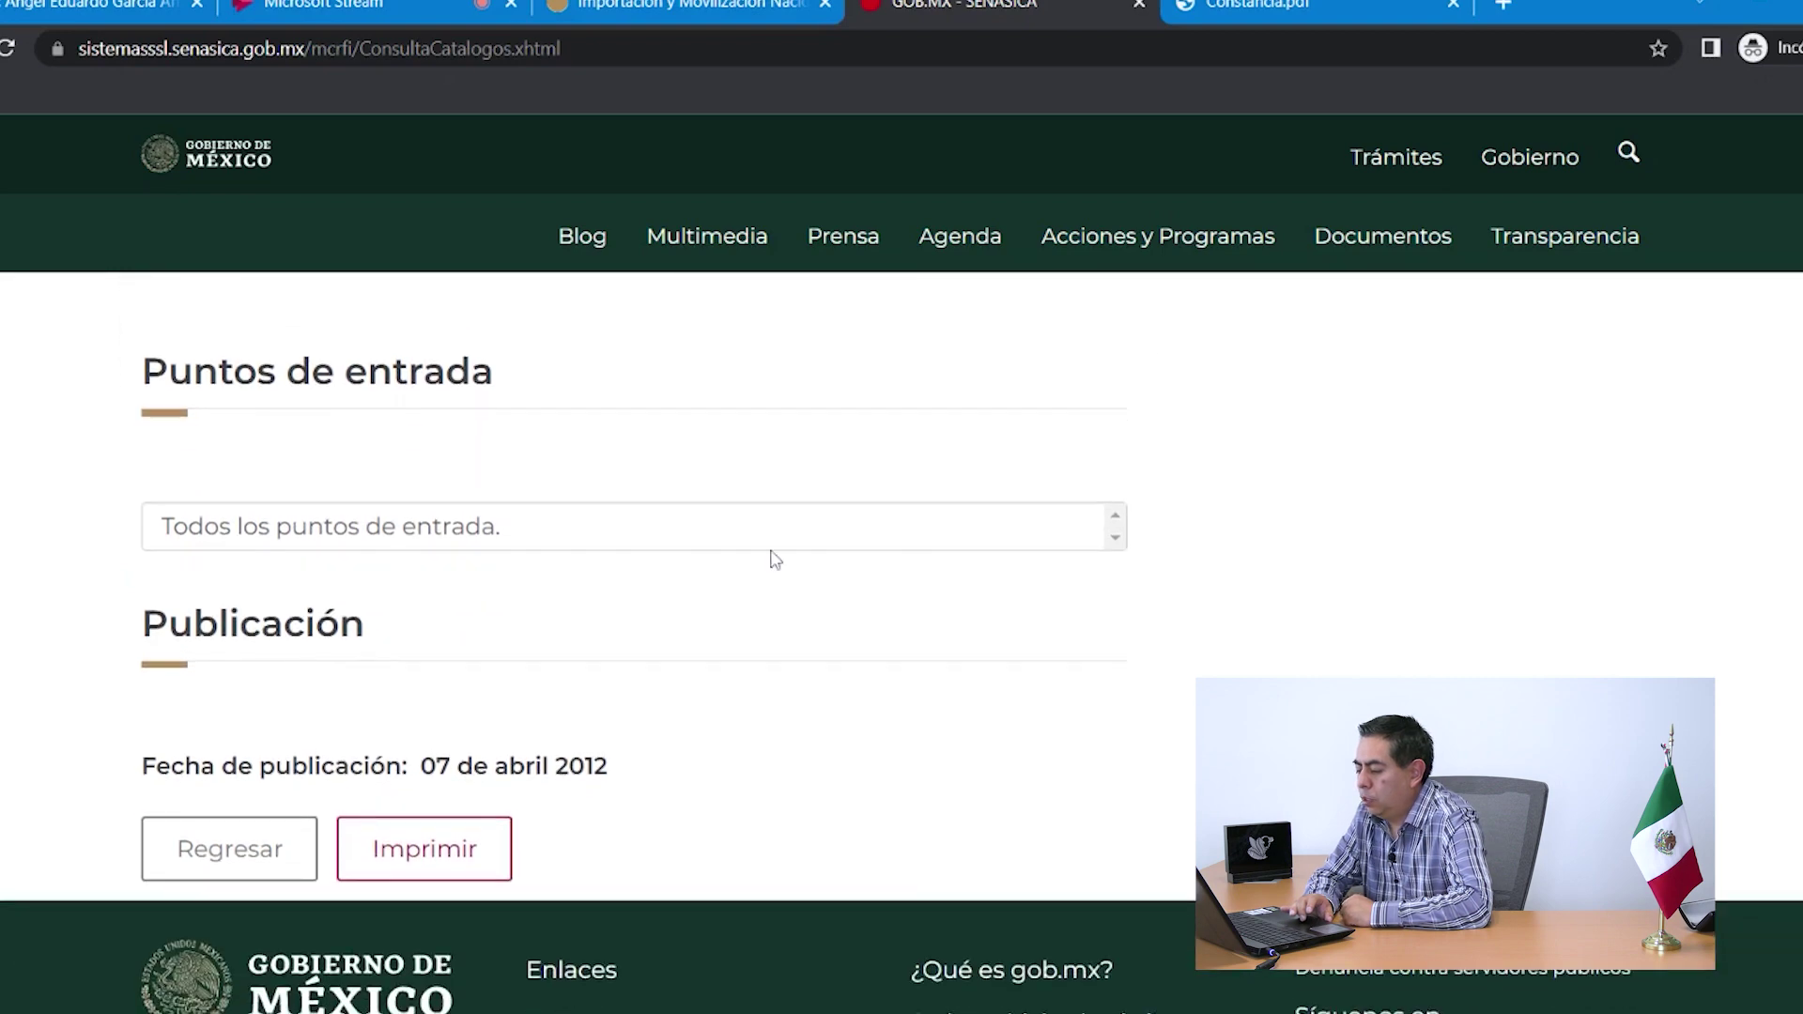
Step: Print the raspberry root requirements as a PDF and review both pages of the document
click(419, 861)
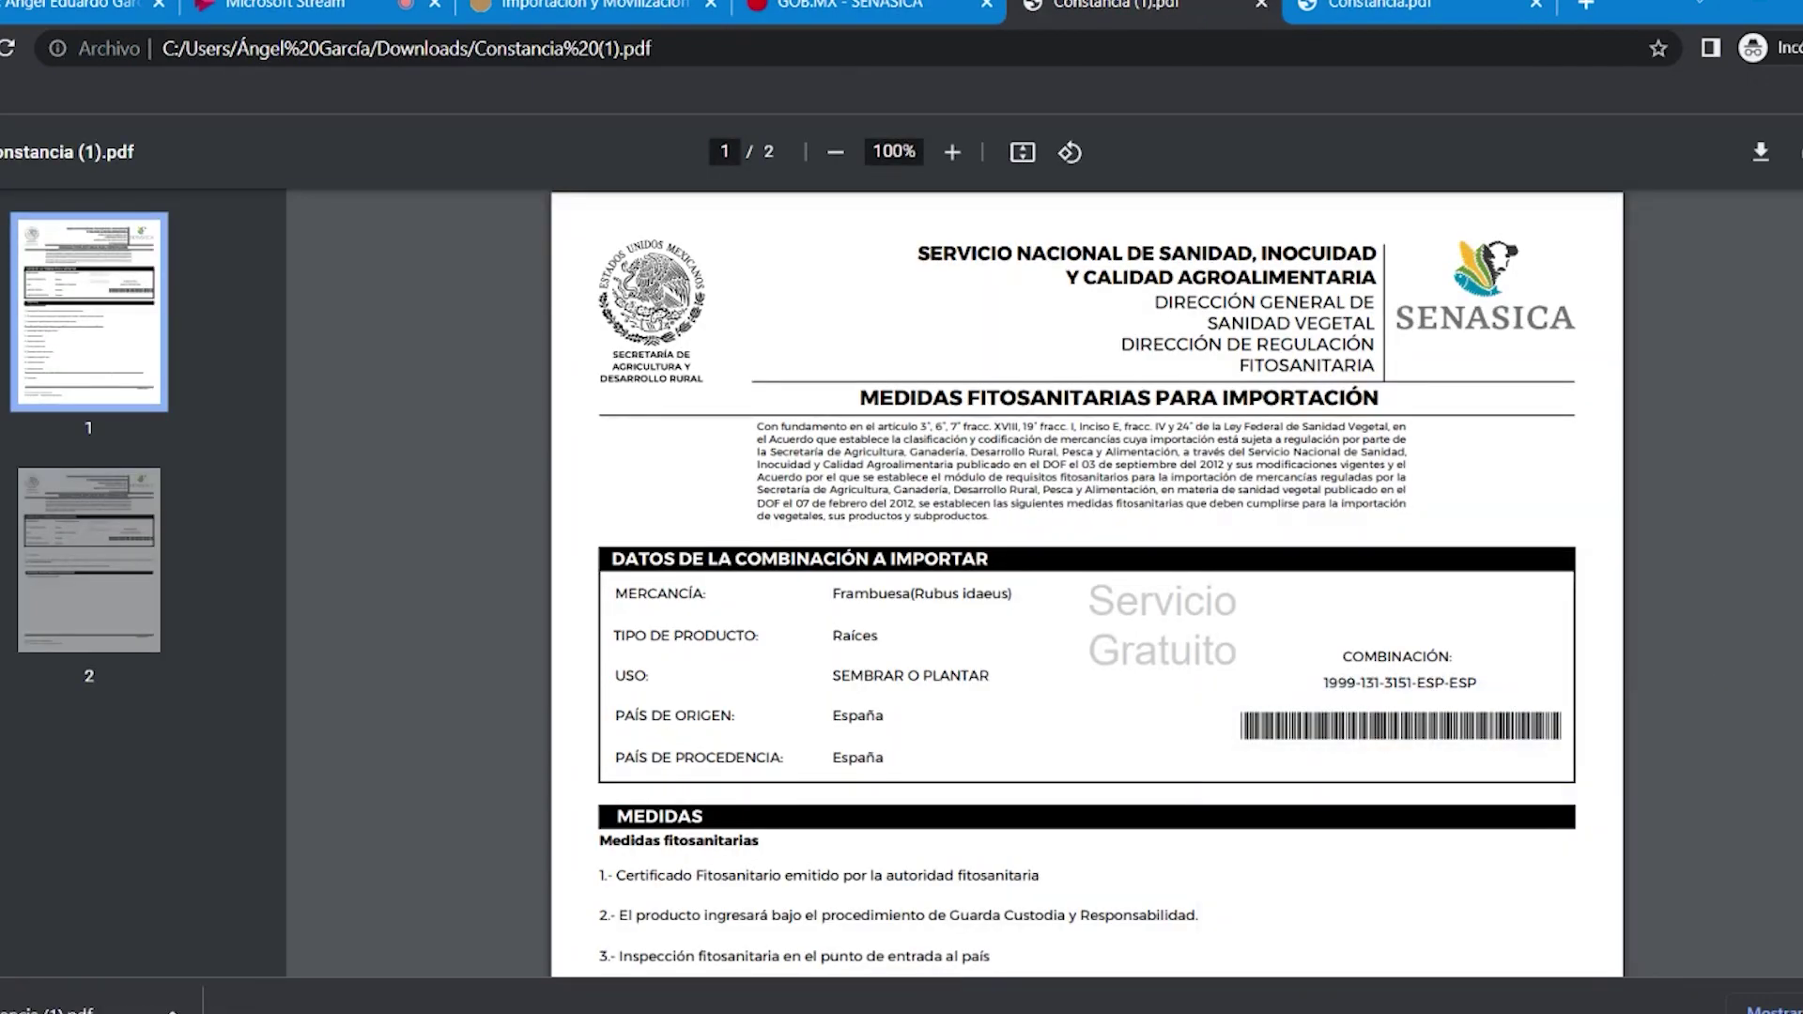
scroll(1086, 601, down, 15)
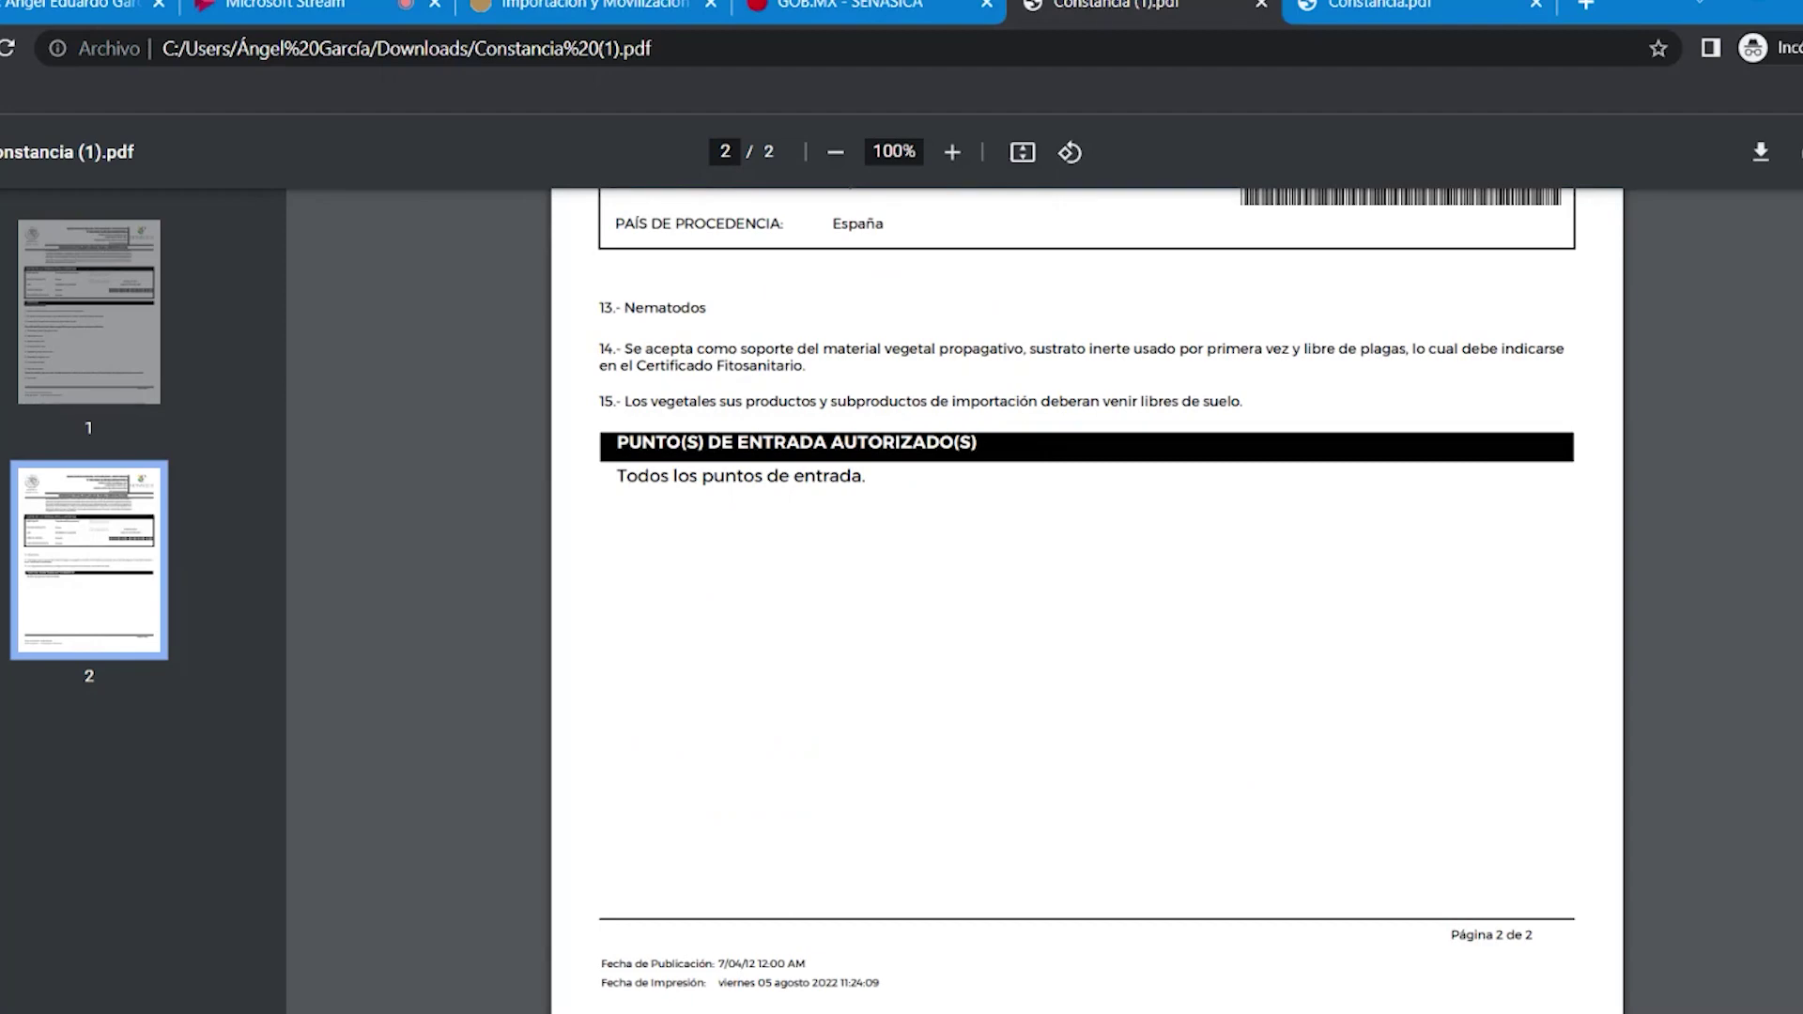
scroll(1087, 601, up, 8)
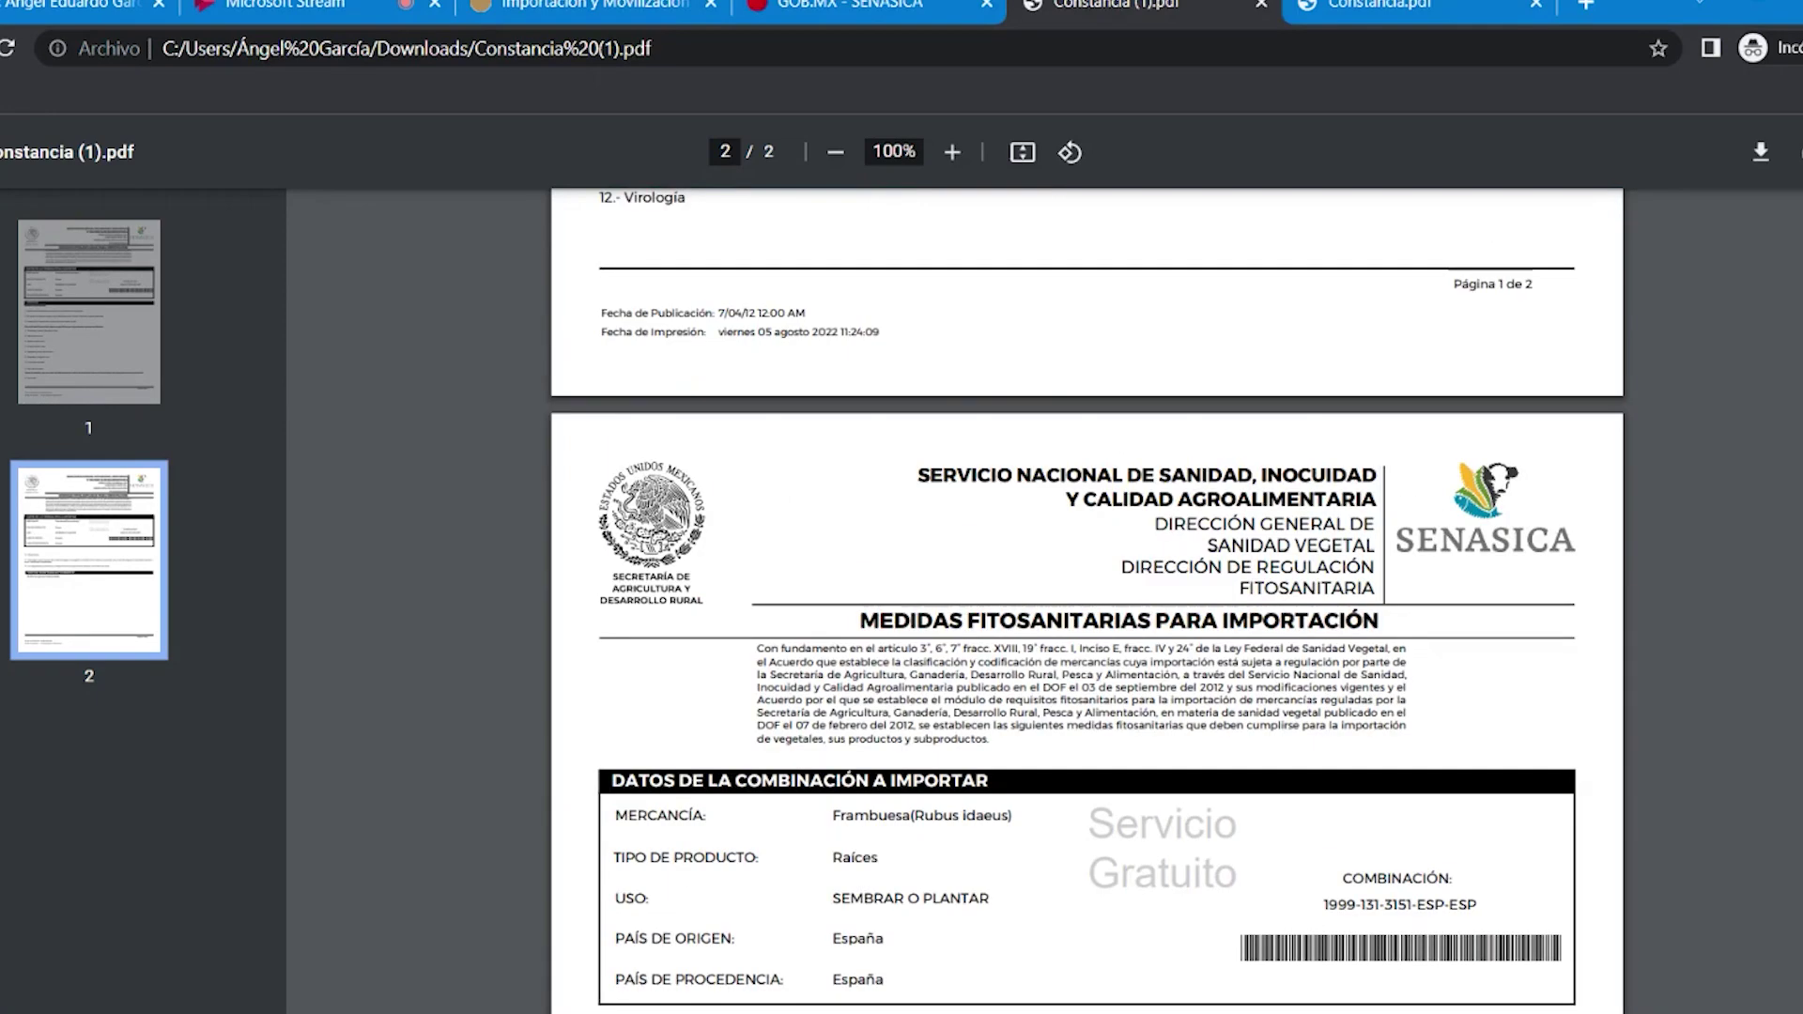
scroll(1087, 601, up, 8)
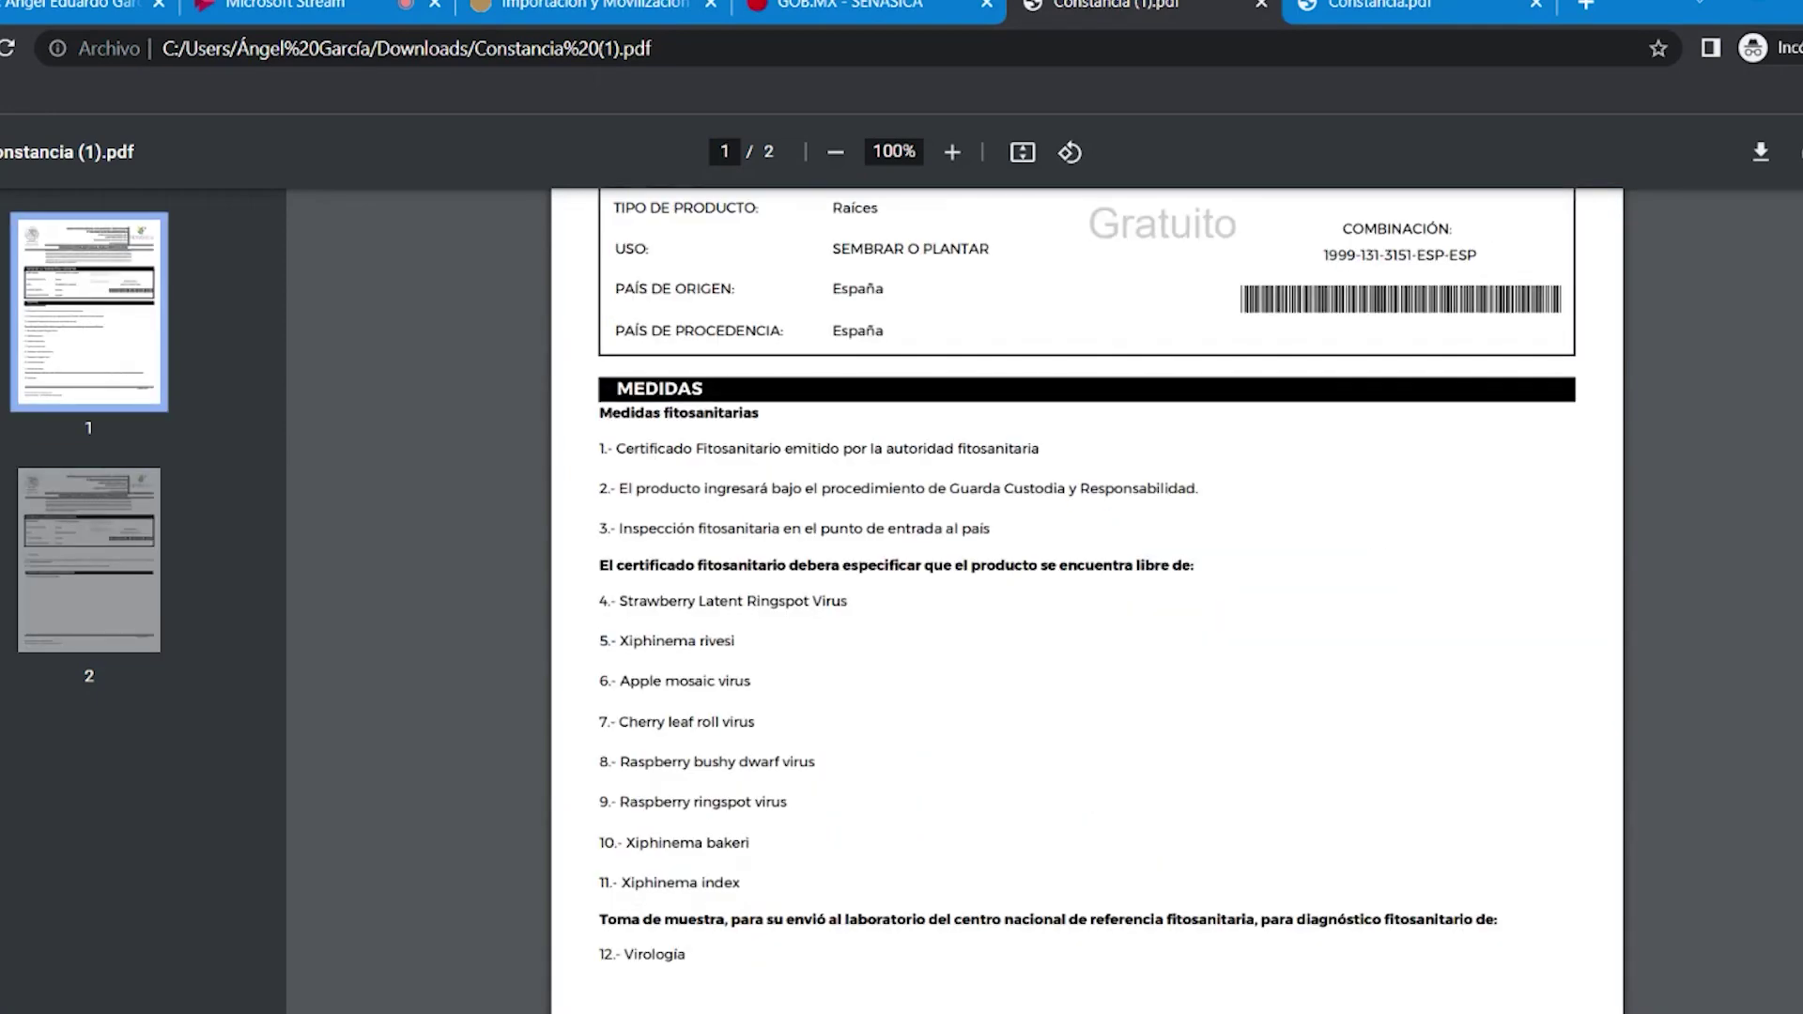
scroll(1086, 601, up, 1)
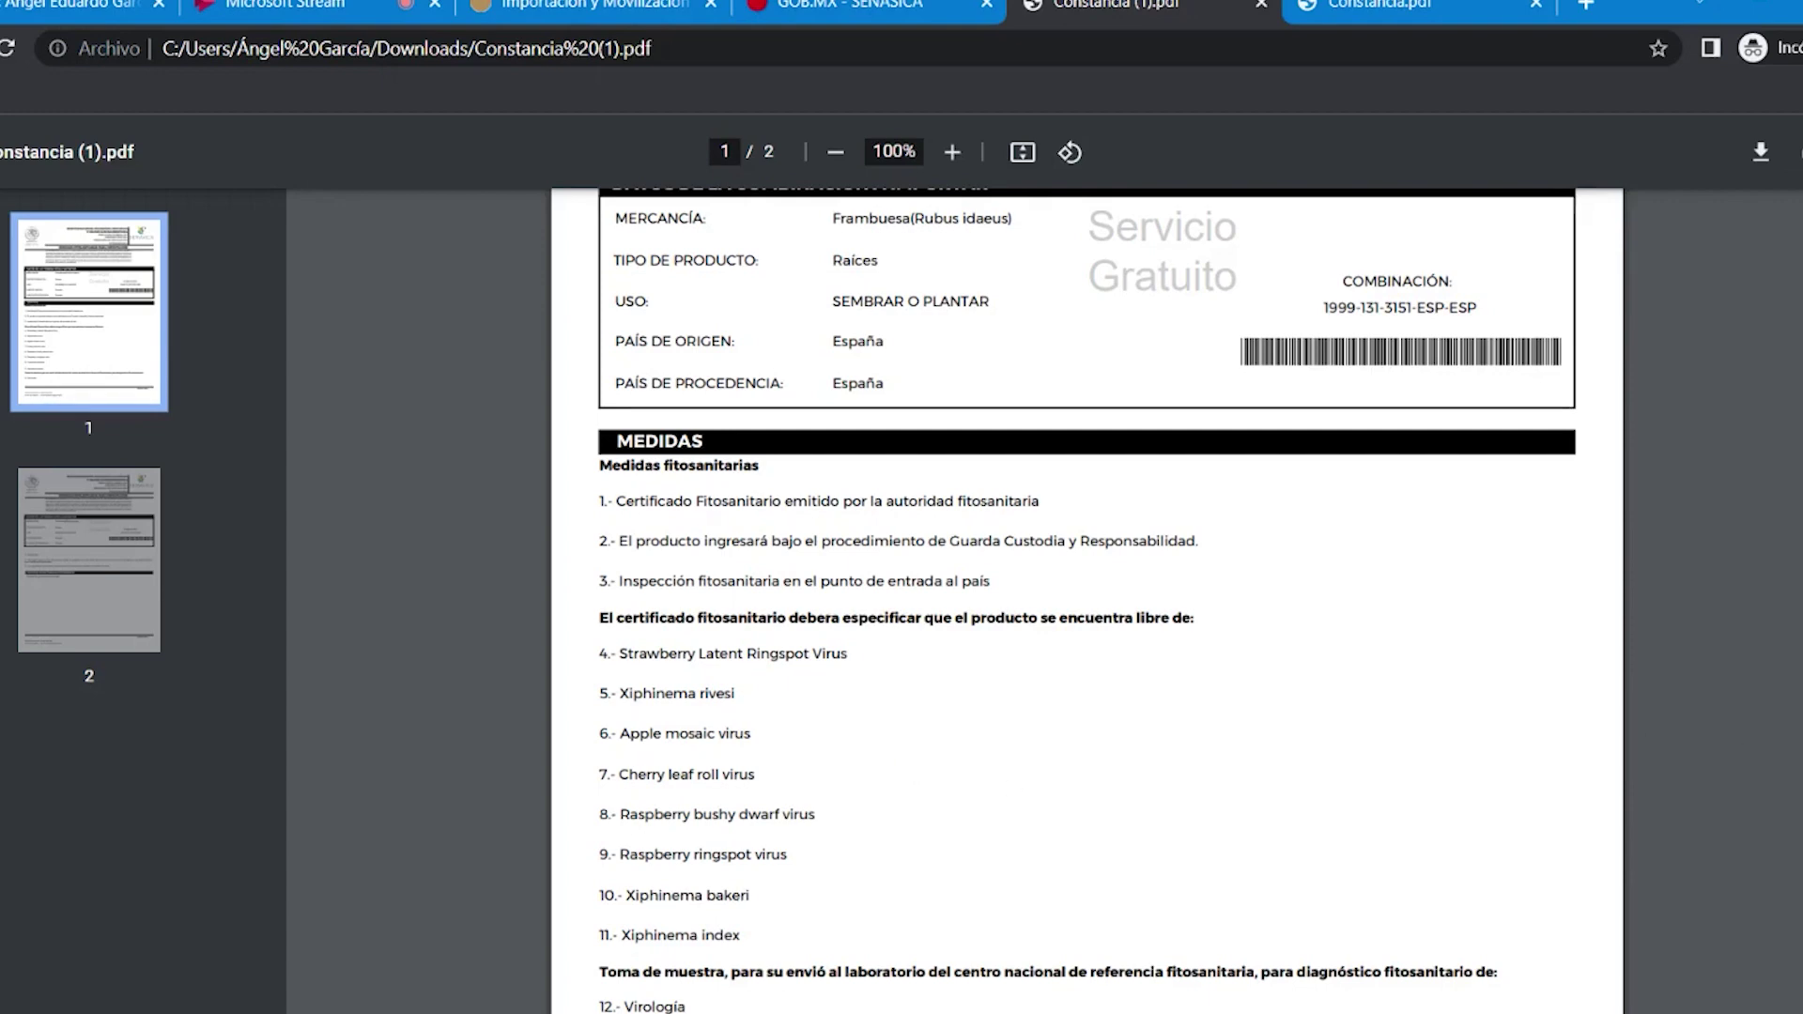
scroll(1086, 601, up, 4)
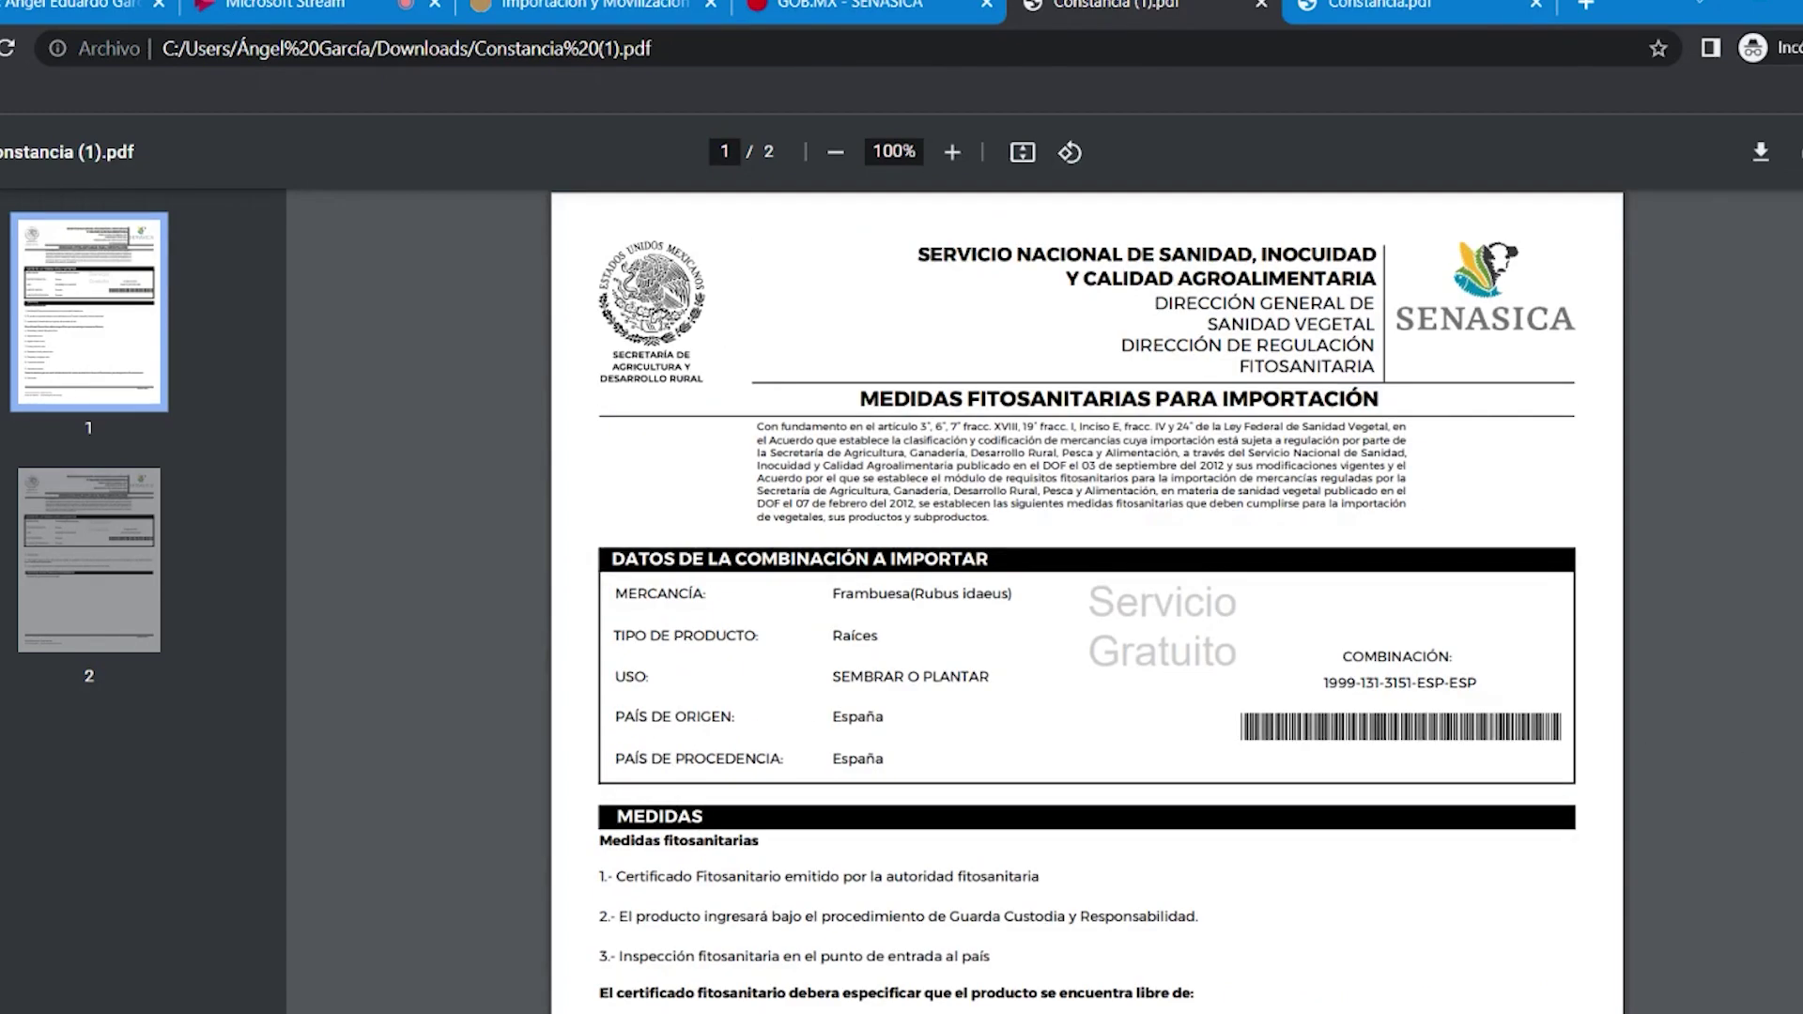